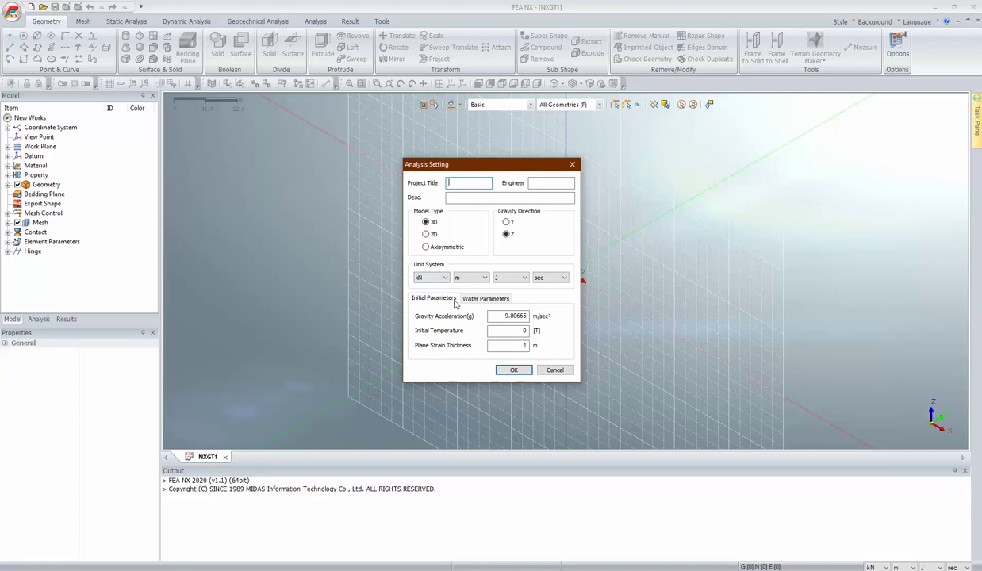
- Accept the 3D analysis settings (gravity Z, kN, m, J, sec) and return to the PowerPoint slide show
click(515, 371)
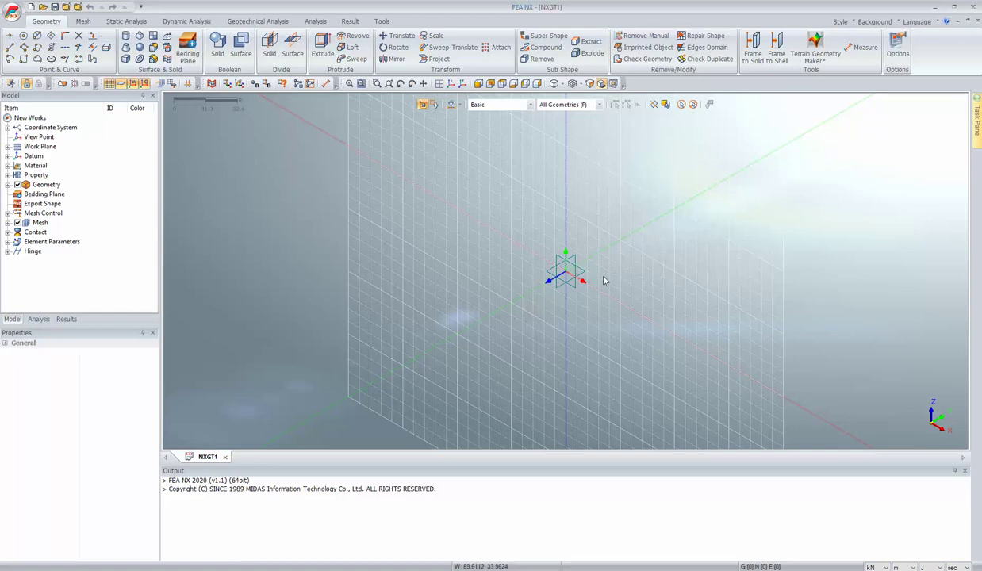
mouse_move(981, 342)
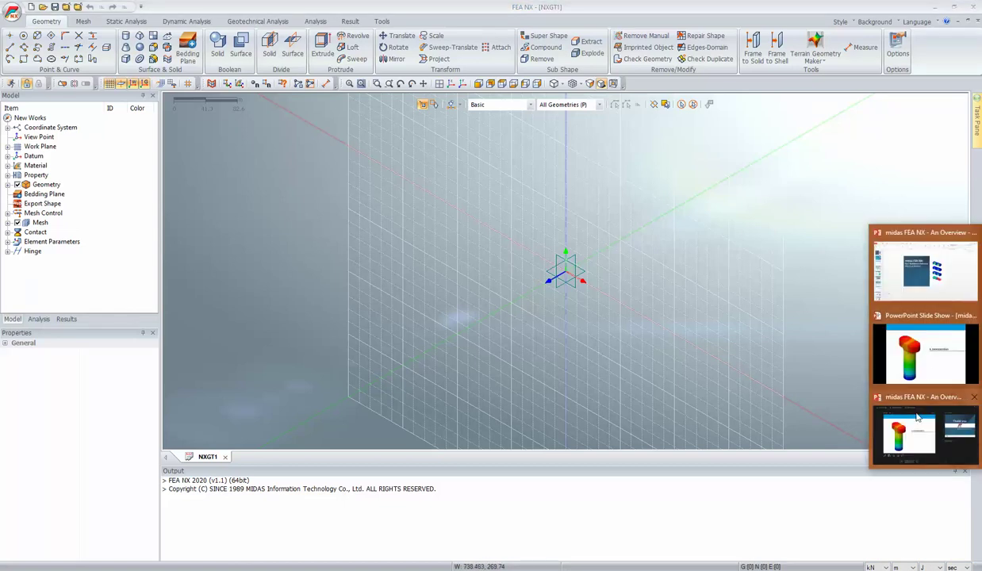
click(922, 341)
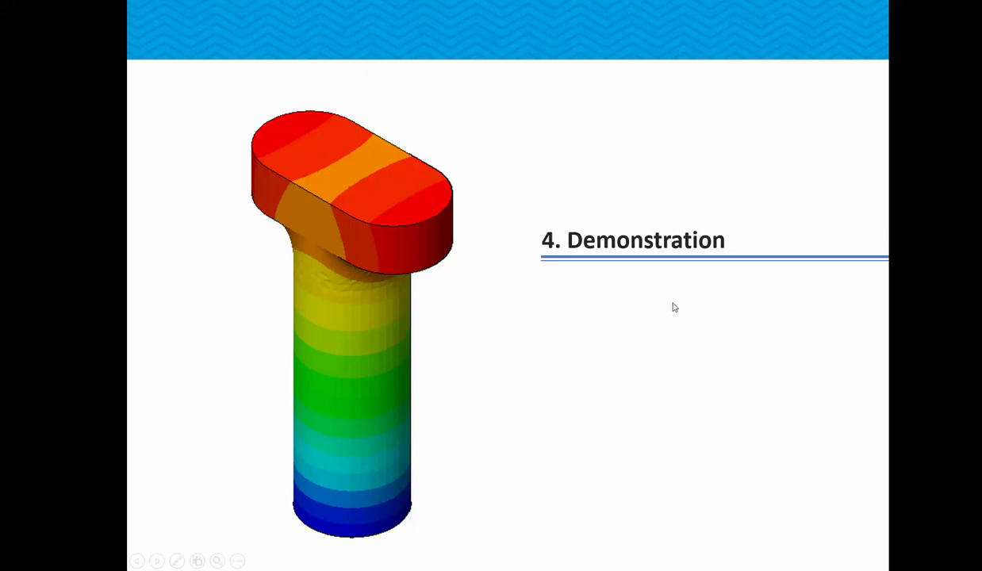
- Leave the '4. Demonstration' slide and return to the empty NXGT1 model in FEA NX
key(alt+Tab)
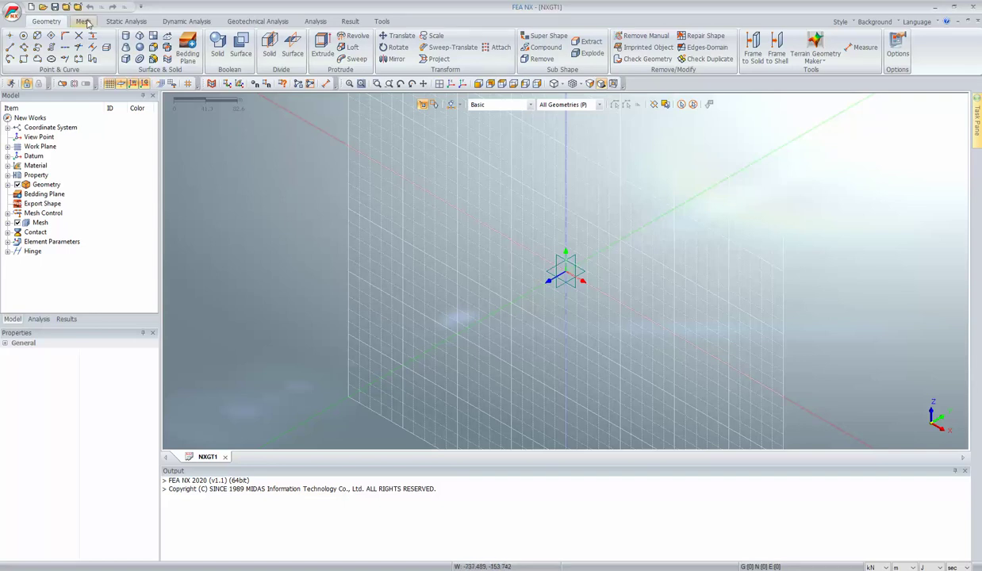
- Browse the Dynamic Analysis, Geotechnical Analysis and Analysis ribbon command sets
scroll(121, 69, down, 1)
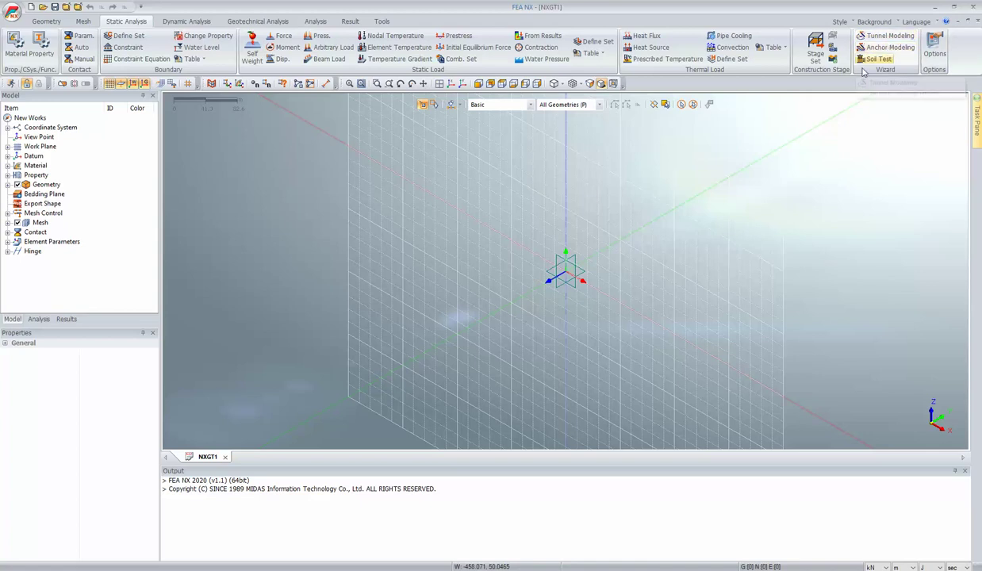
click(186, 21)
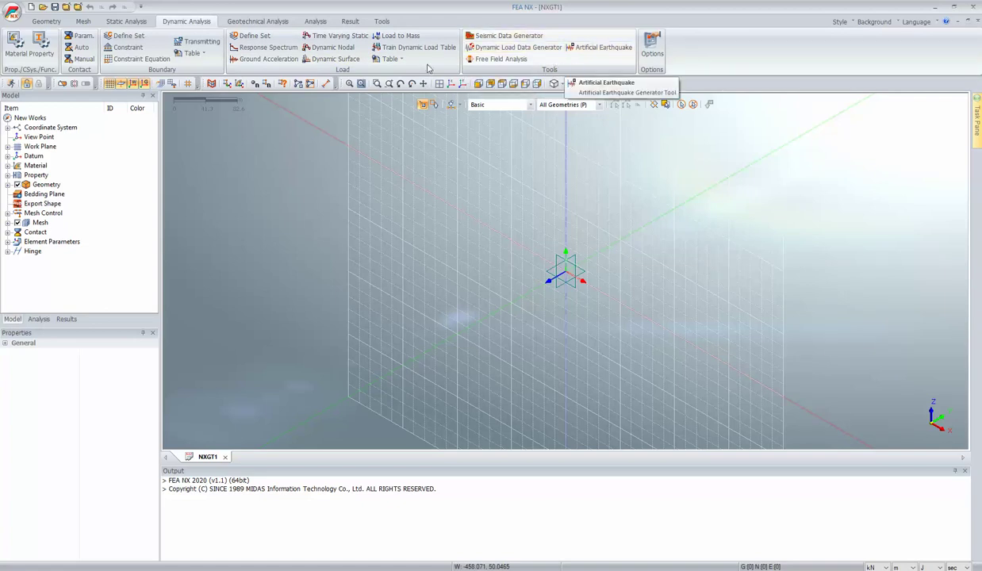
click(258, 21)
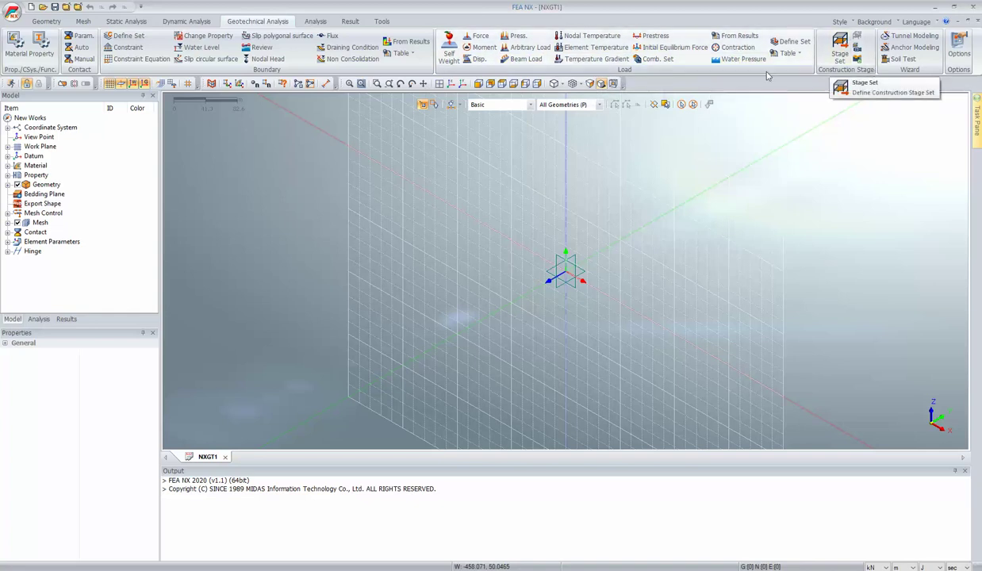
click(315, 22)
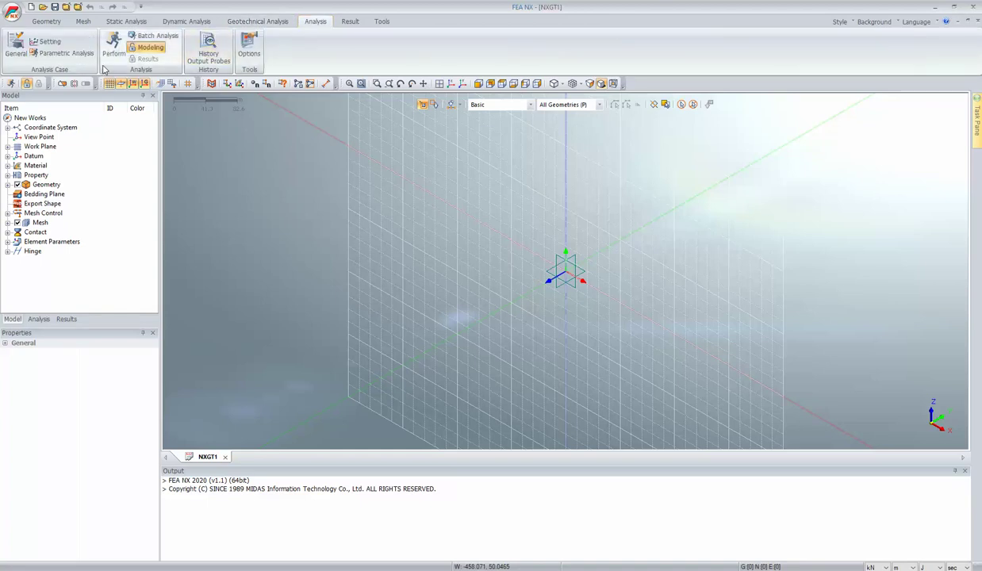
- Review the General analysis case's solution types without adding it, then return to Geometry commands
click(20, 56)
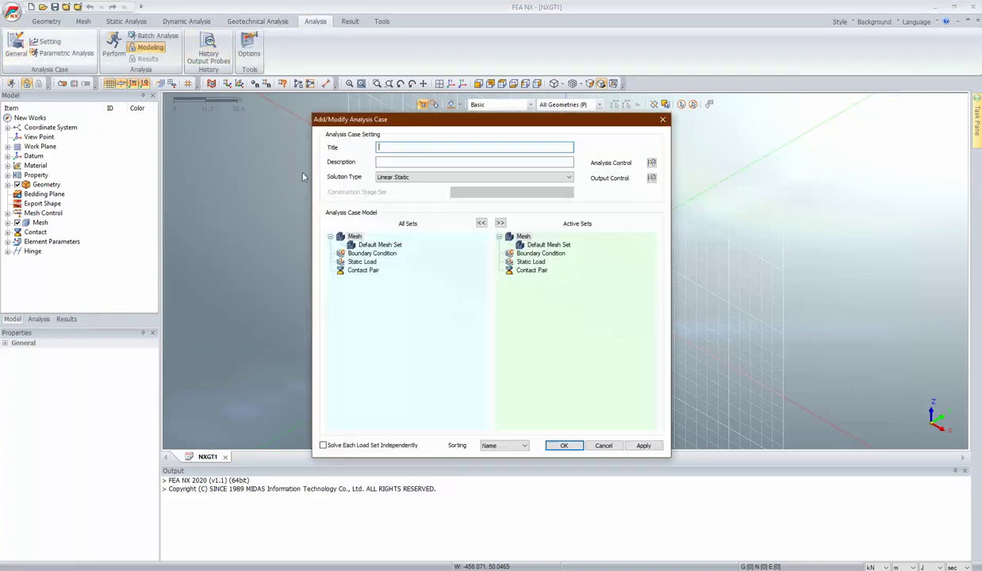
click(569, 178)
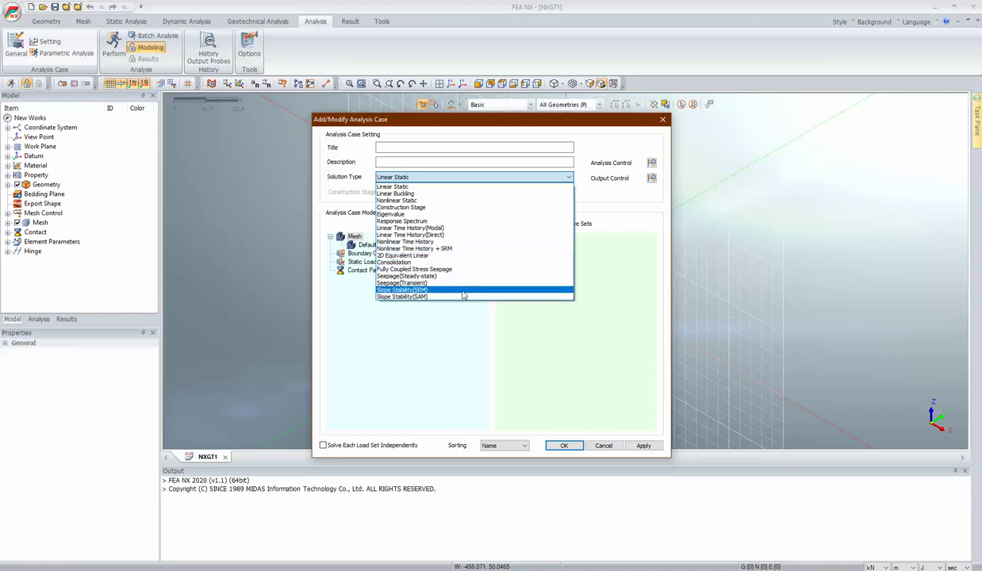
click(603, 448)
click(603, 446)
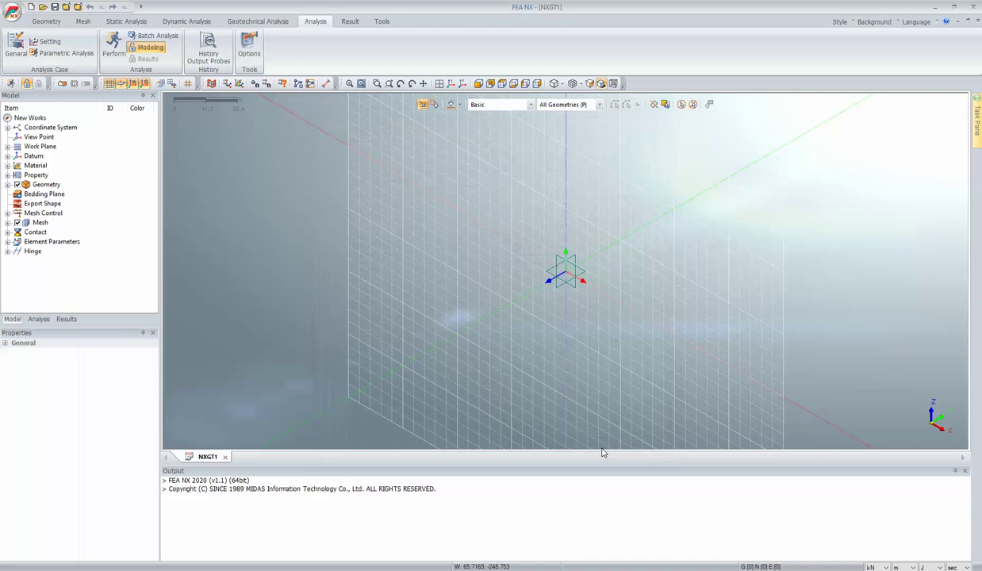
click(378, 22)
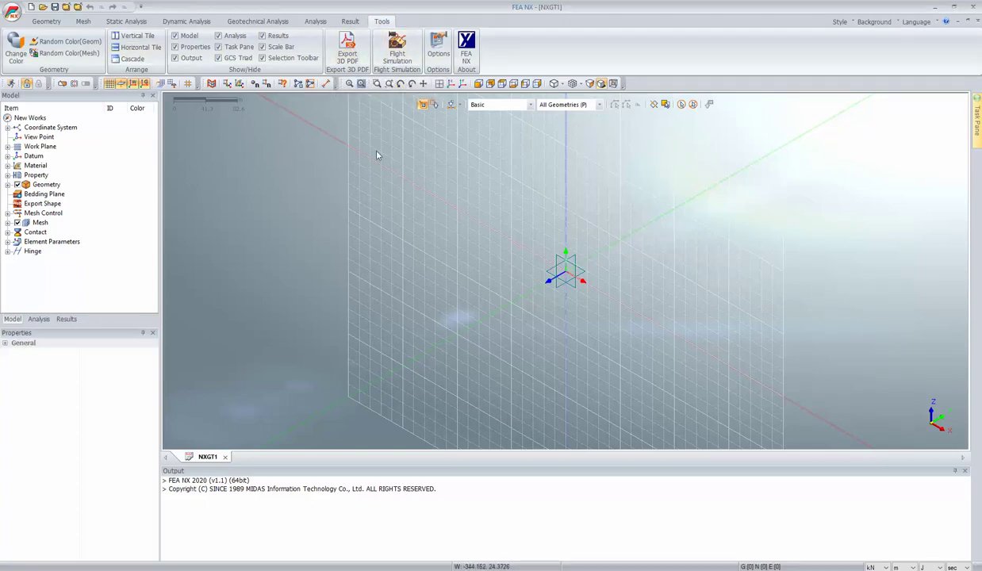
click(45, 21)
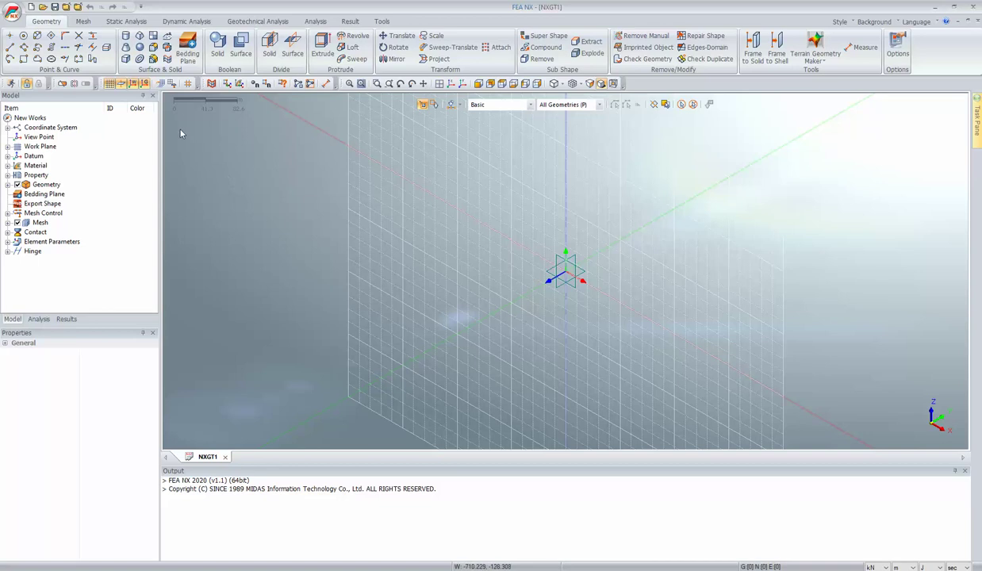
- Move the work plane onto the horizontal XY plane
click(161, 85)
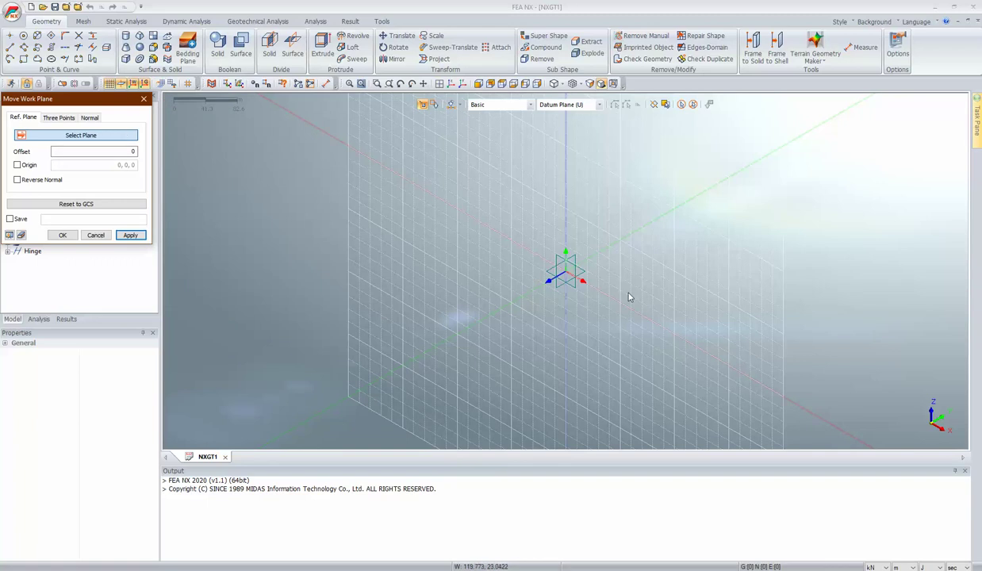
click(584, 279)
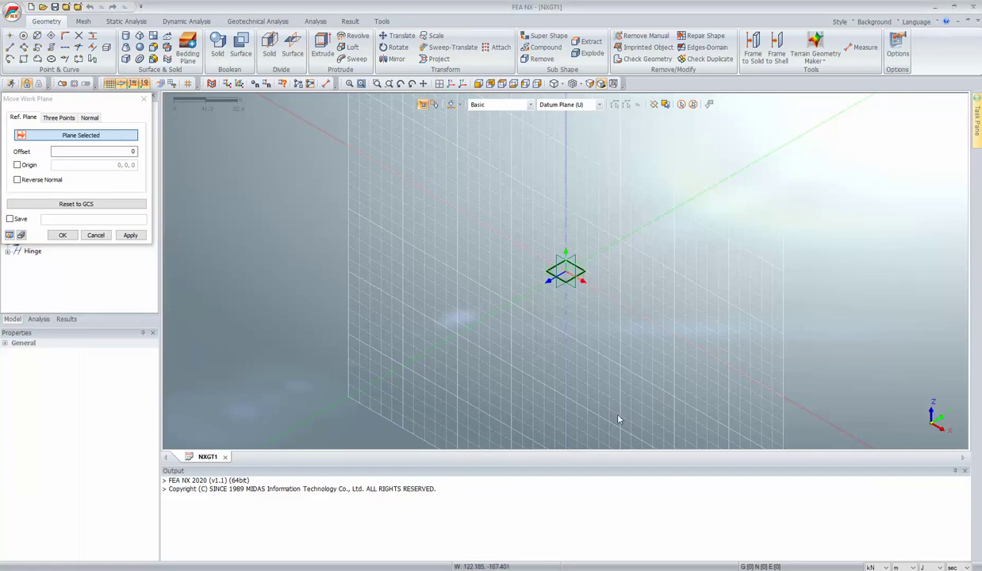
click(64, 237)
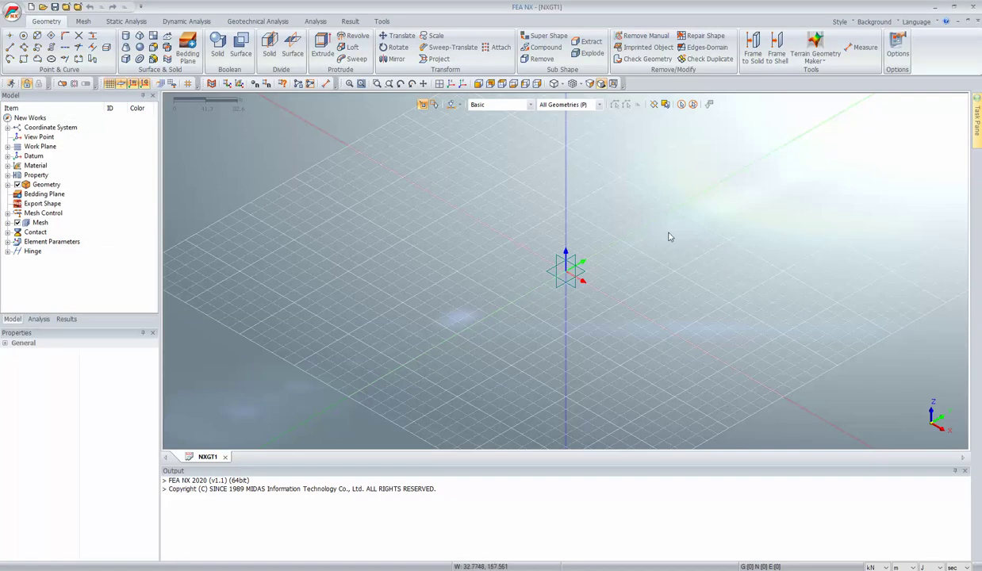
- Define a 20 m wide work grid with a user-defined division count
click(171, 84)
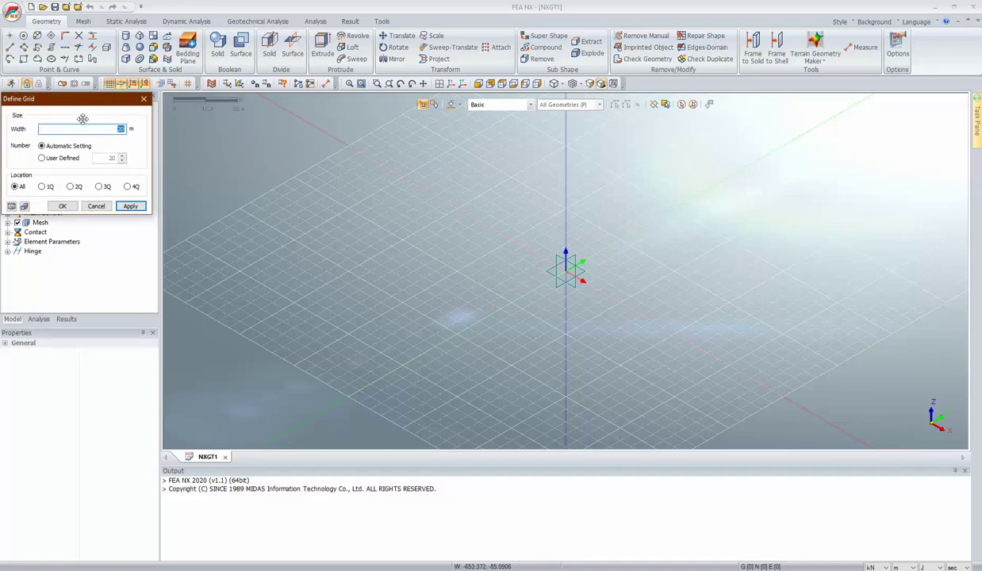
click(45, 158)
click(64, 206)
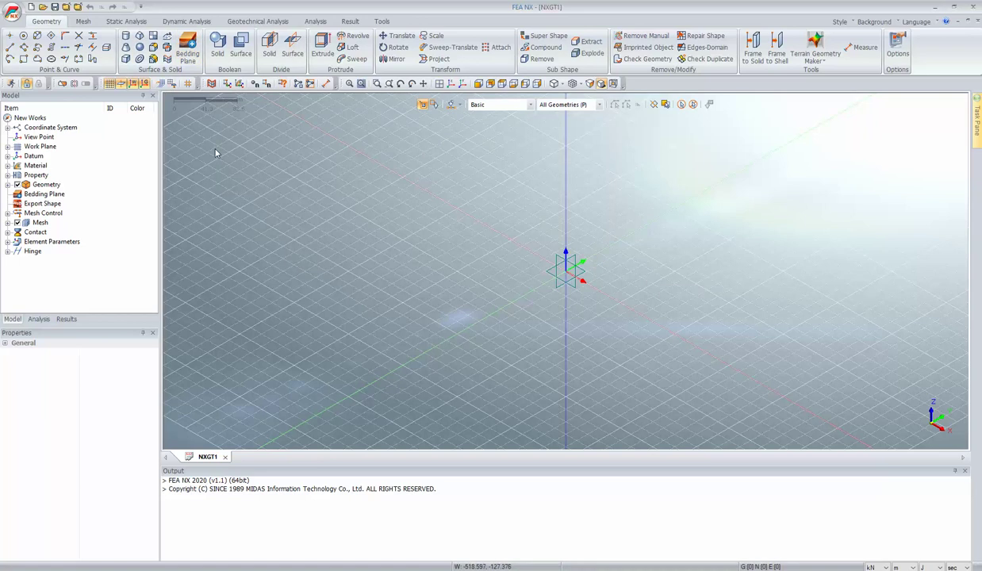
- Draw a 1 m radius arc centred at the origin, from 90° to 270°
click(9, 60)
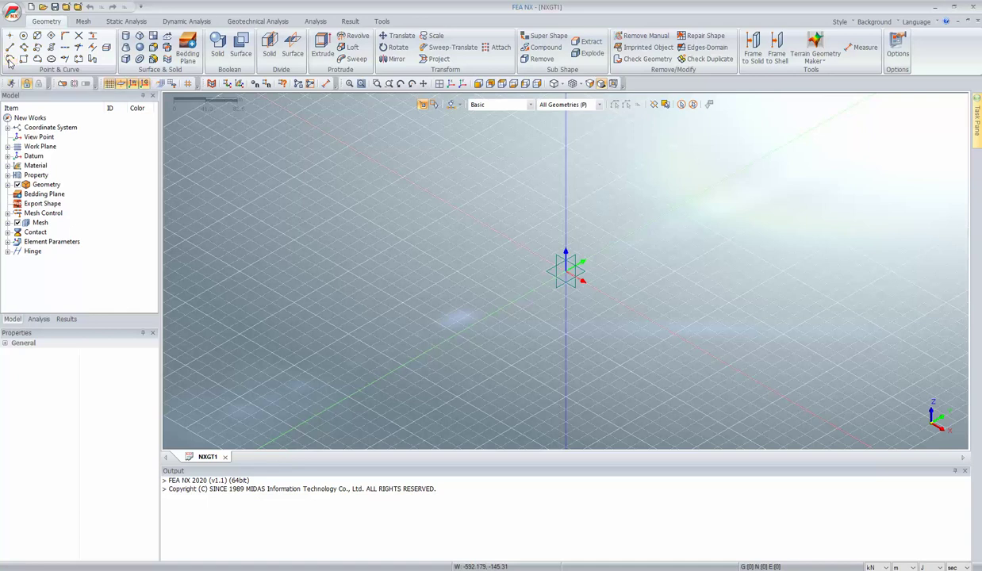
drag(31, 98, 168, 178)
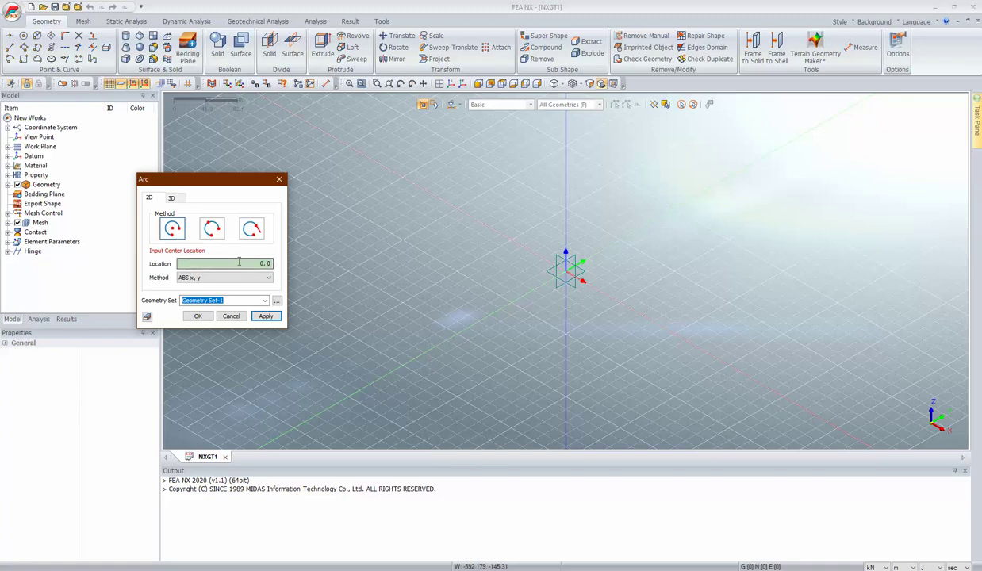
click(265, 315)
click(265, 316)
text(0, 1)
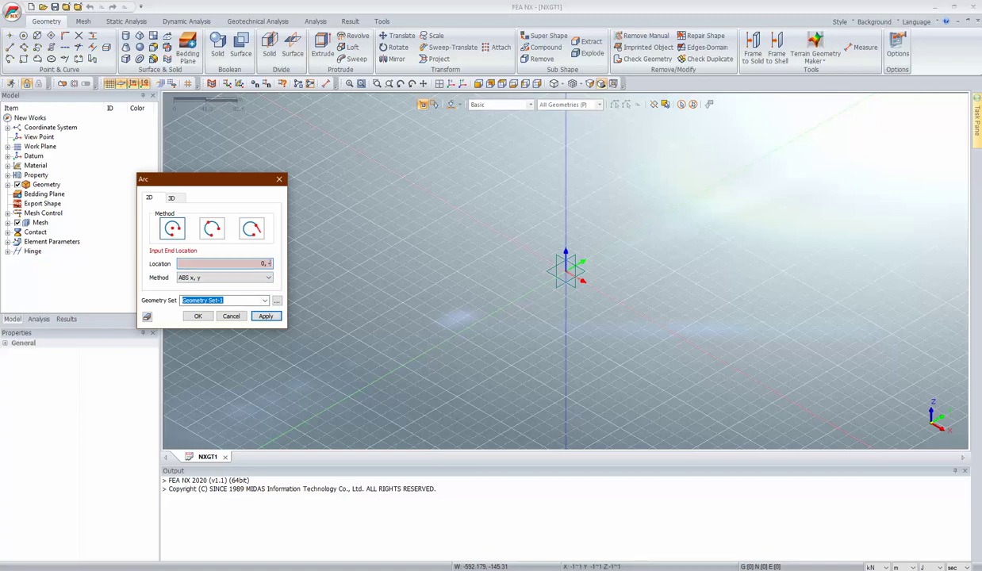
click(265, 316)
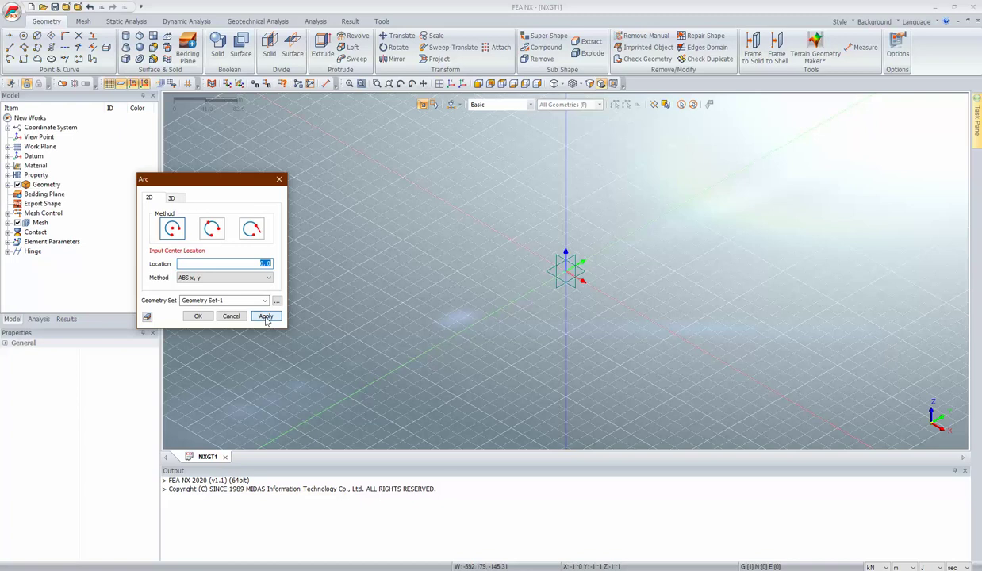
click(199, 317)
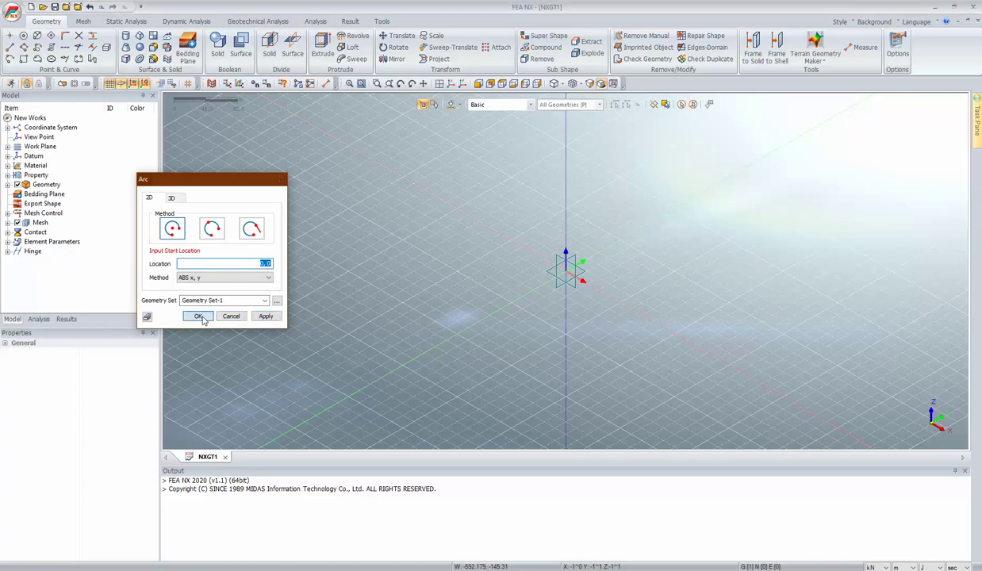
- Inspect the new Arc under Geometry Set-1 > Curve [1] and zoom to fit it
scroll(559, 247, up, 1)
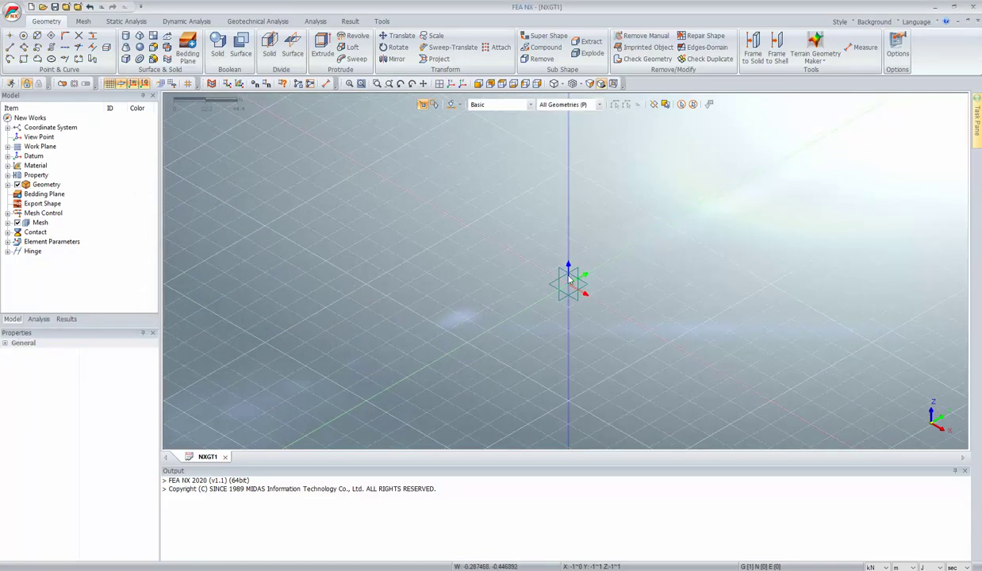
scroll(548, 300, down, 5)
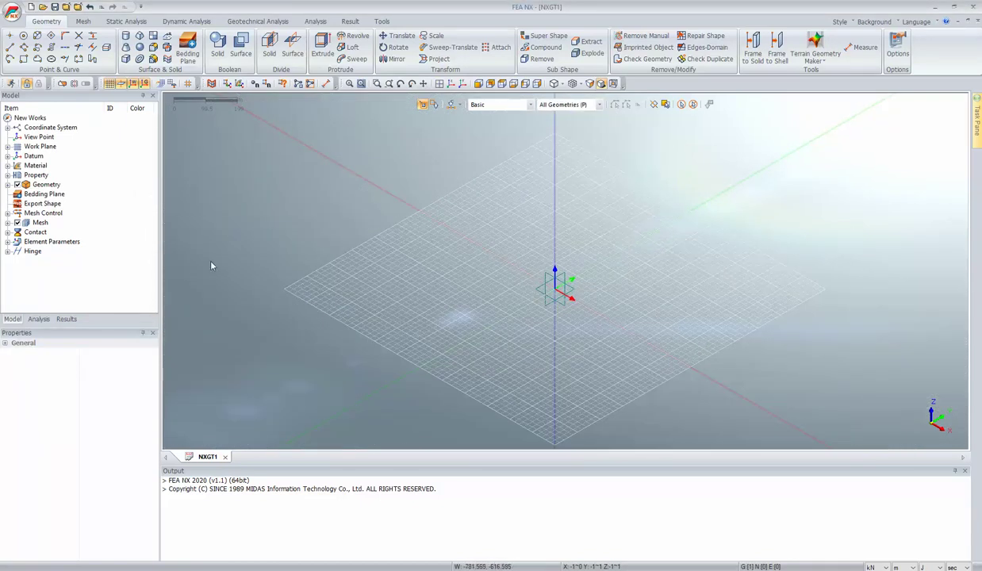
click(7, 184)
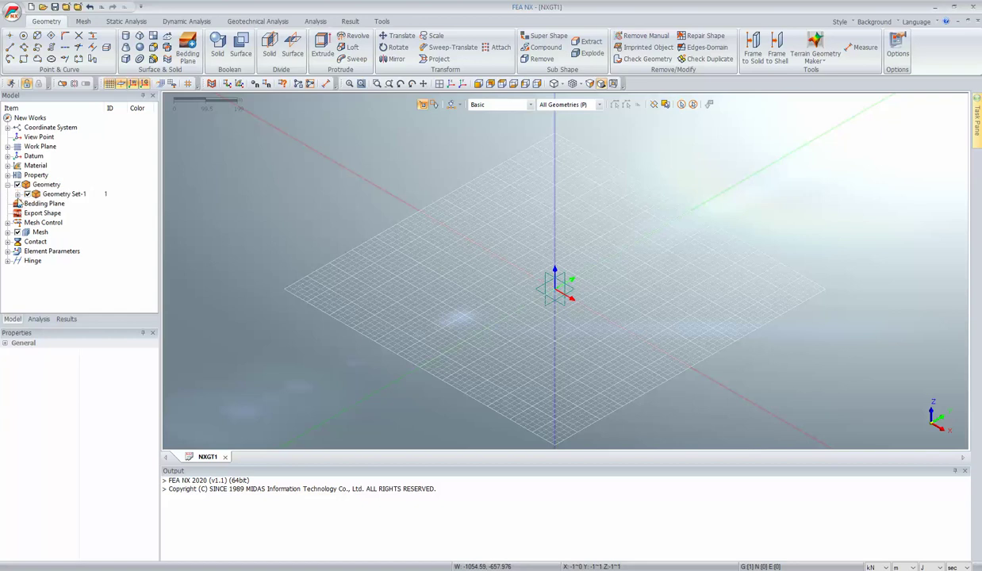
click(18, 193)
click(52, 204)
click(27, 204)
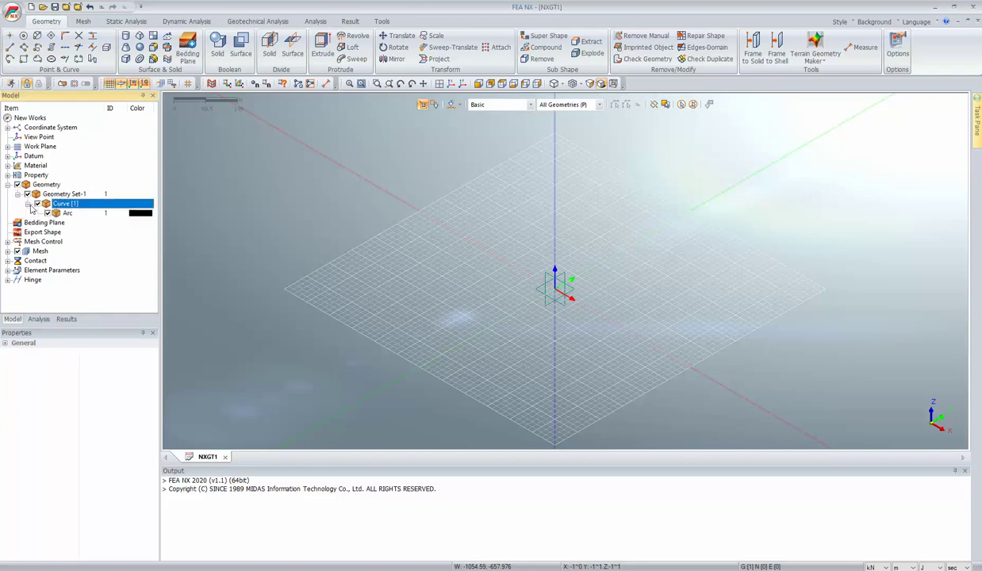
click(67, 213)
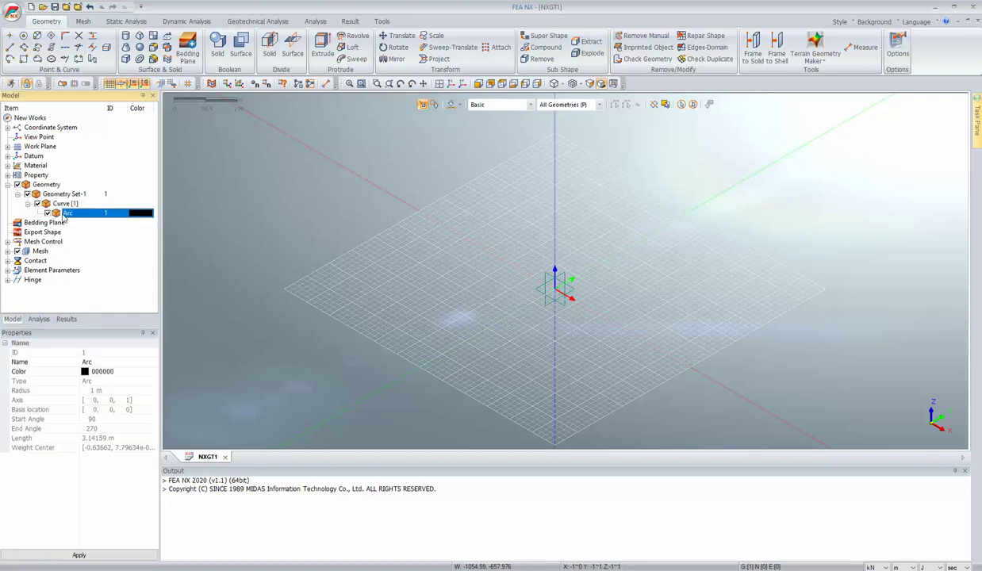
middle_drag(342, 214, 306, 204)
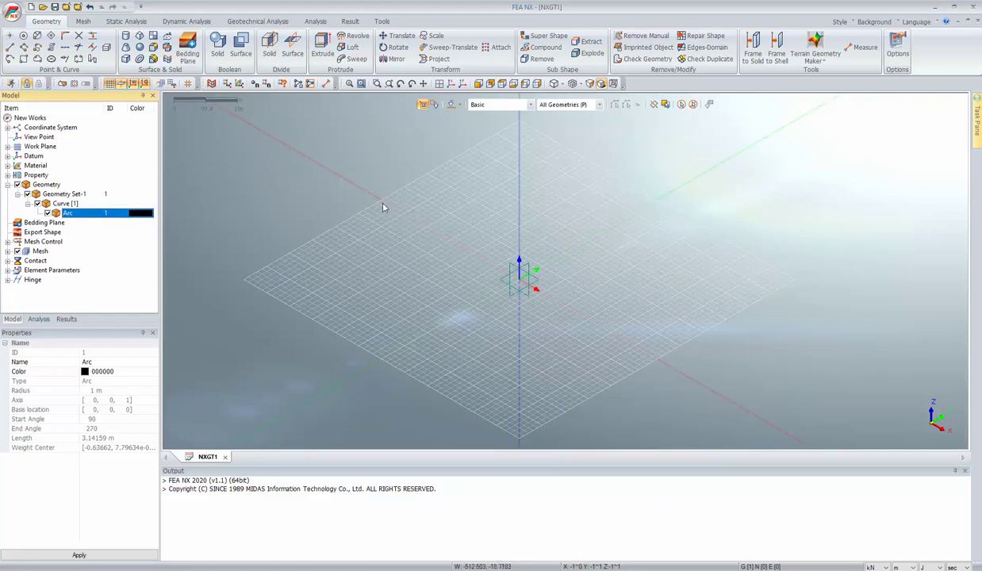
click(349, 84)
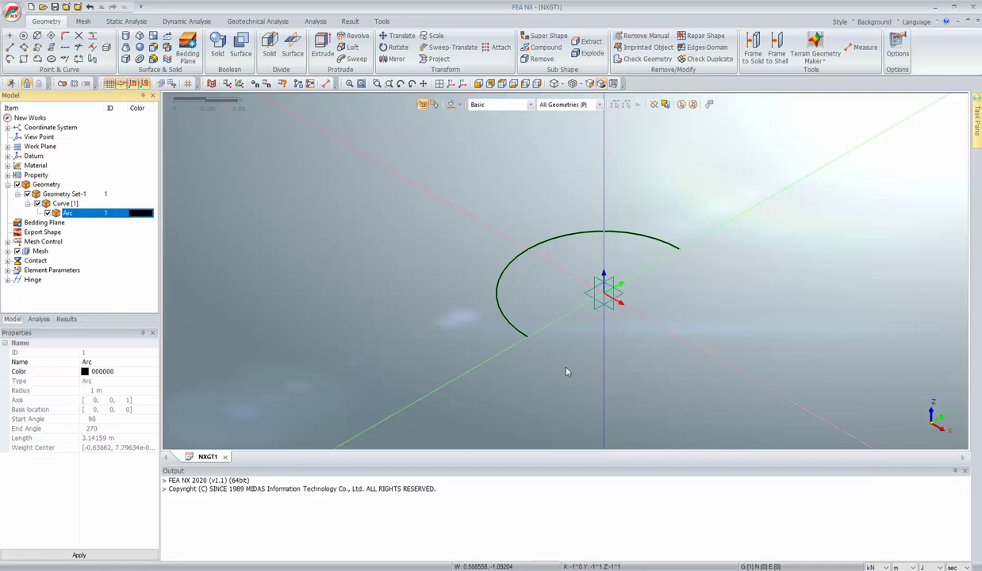
click(860, 51)
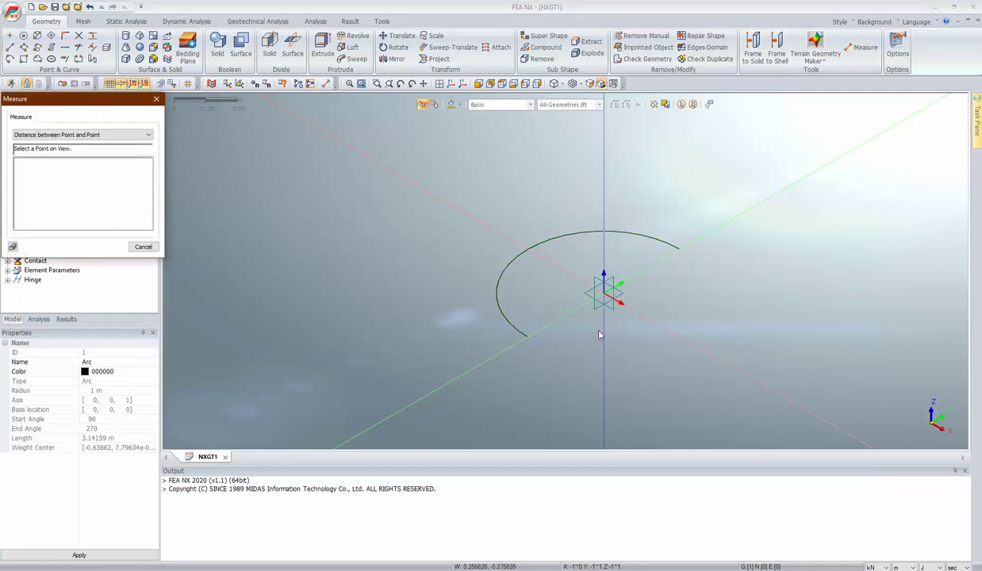
click(529, 338)
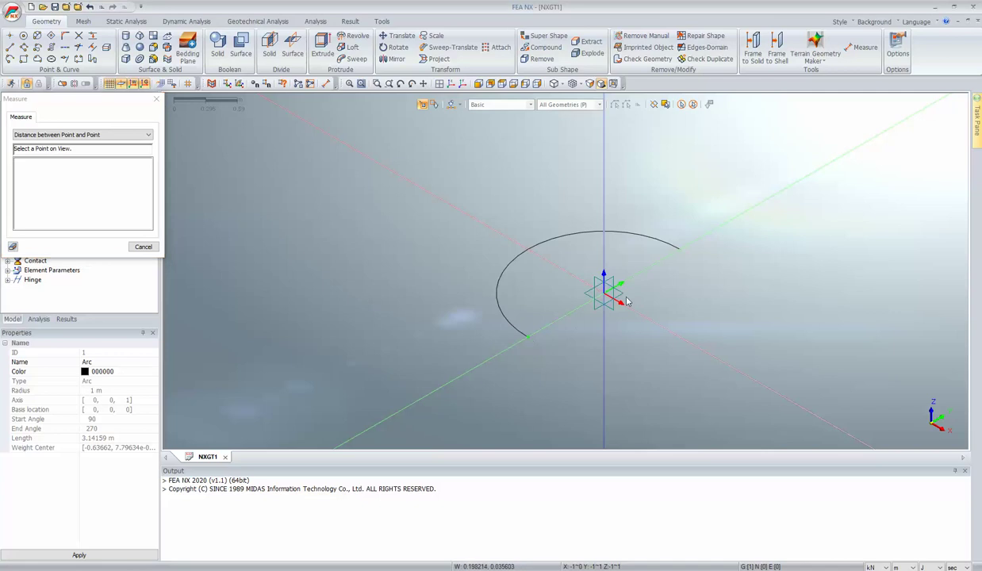
click(676, 252)
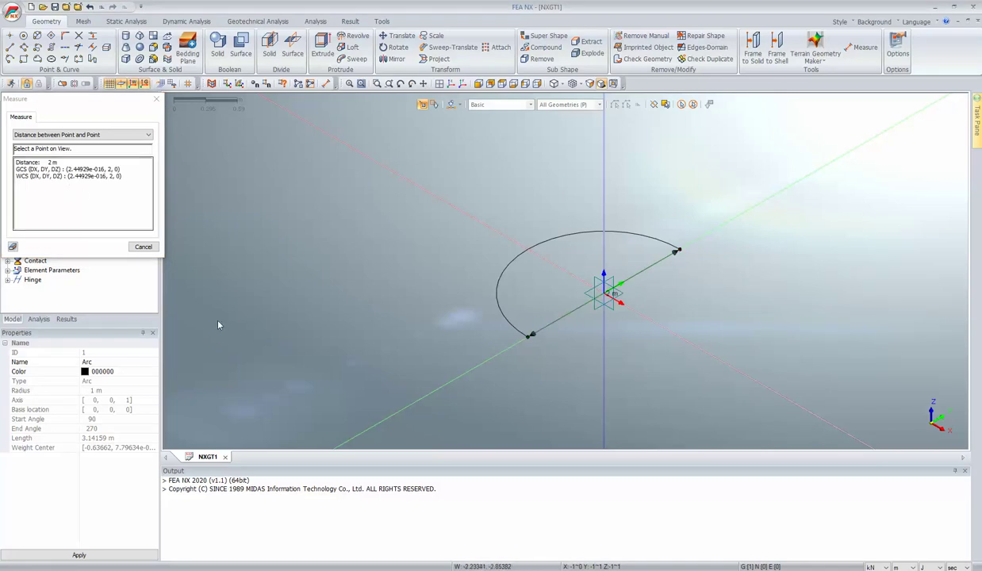
click(143, 248)
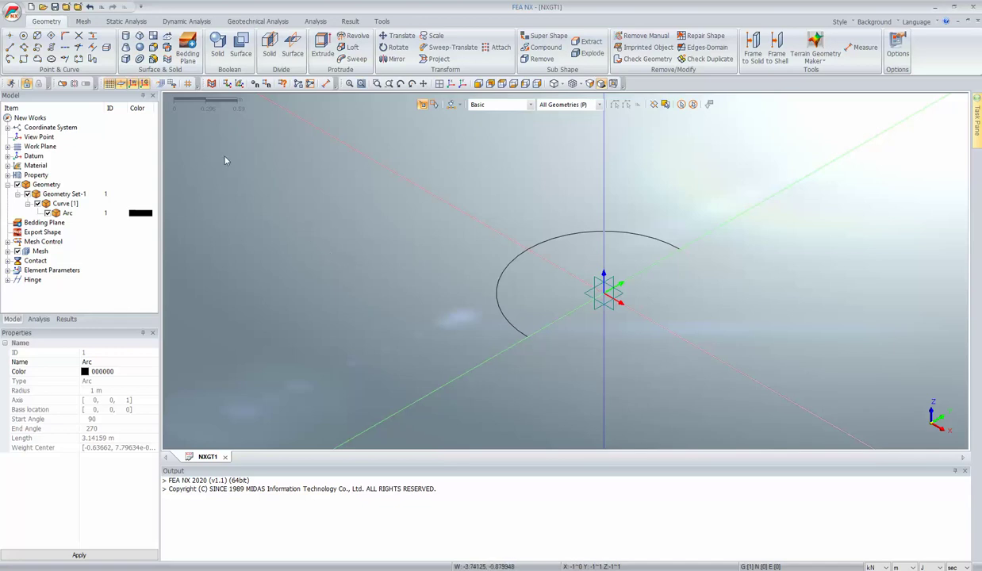
- Start a profile at the arc's upper end and add its first straight line
click(37, 59)
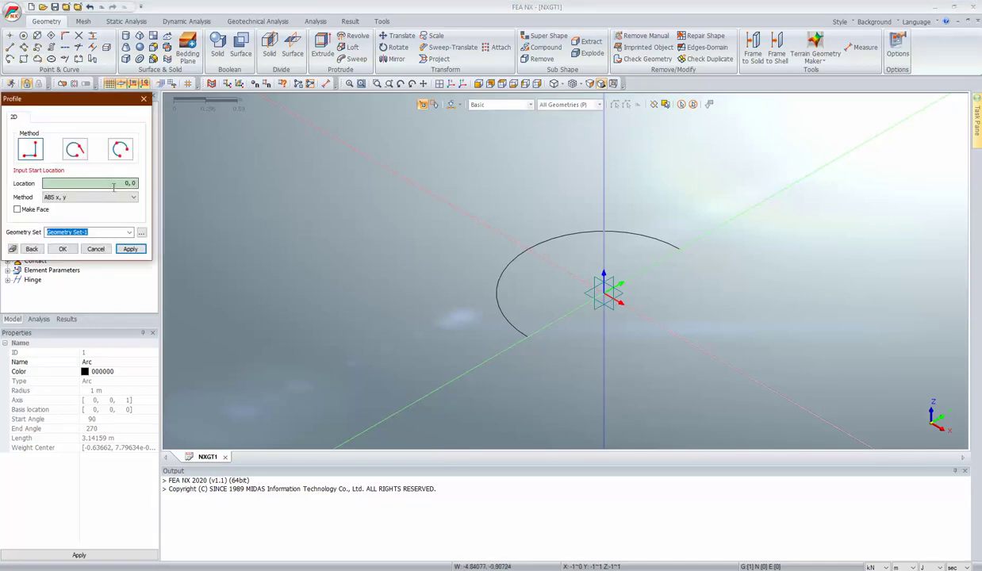
click(683, 253)
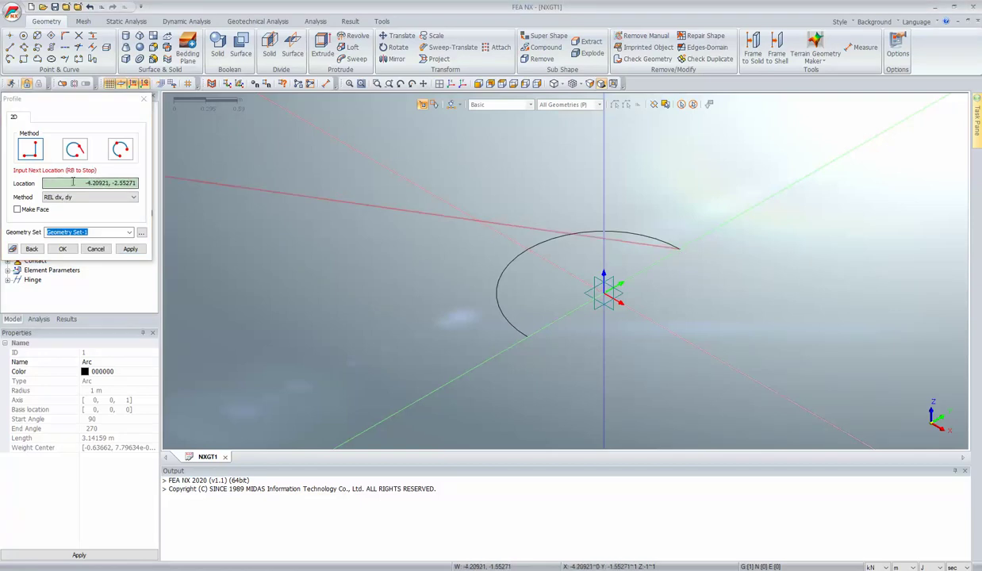
drag(72, 181, 138, 183)
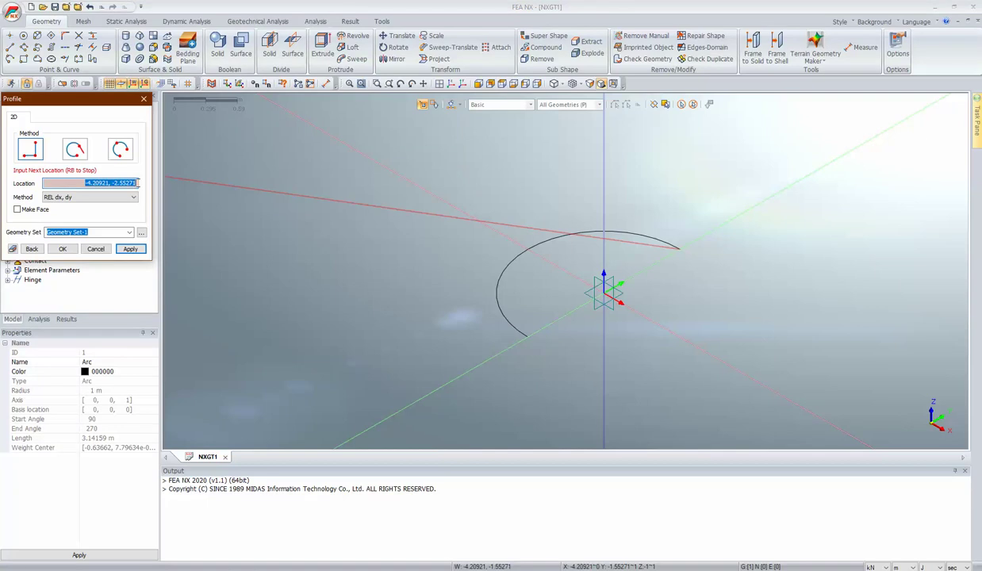
key(Delete)
click(139, 250)
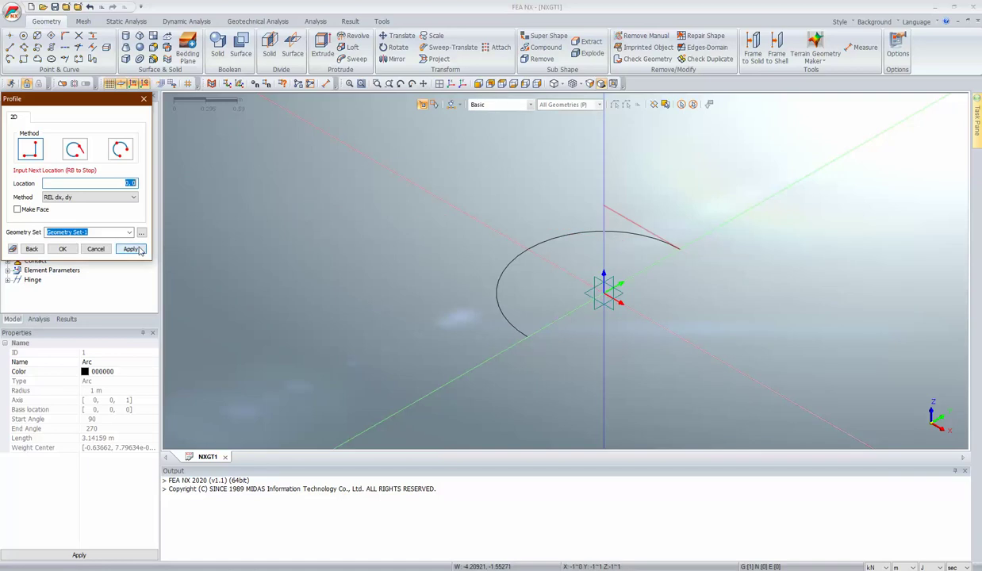
- Add a Radius/Angle half-circle arc and a closing straight line to finish the profile
click(75, 150)
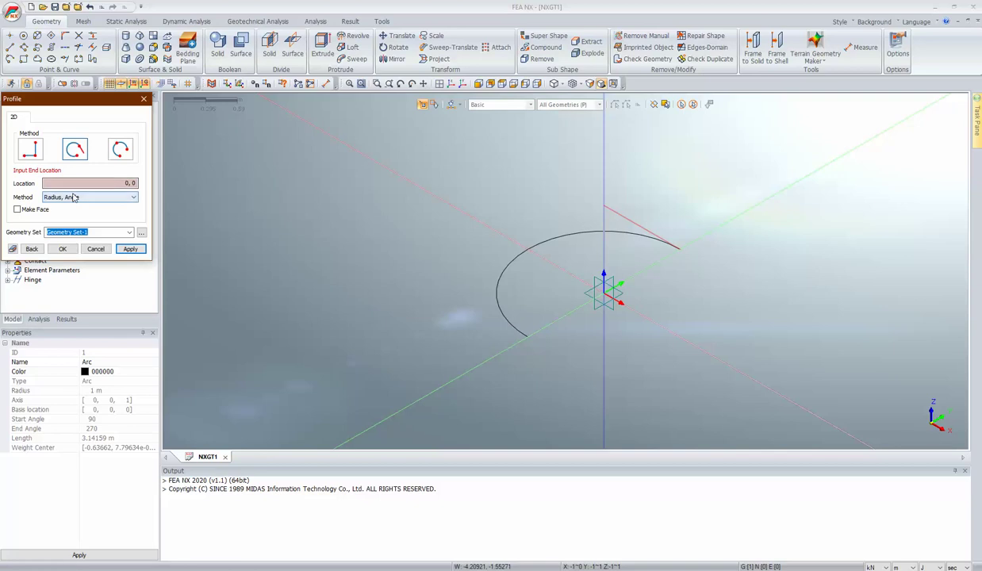
drag(115, 185, 136, 184)
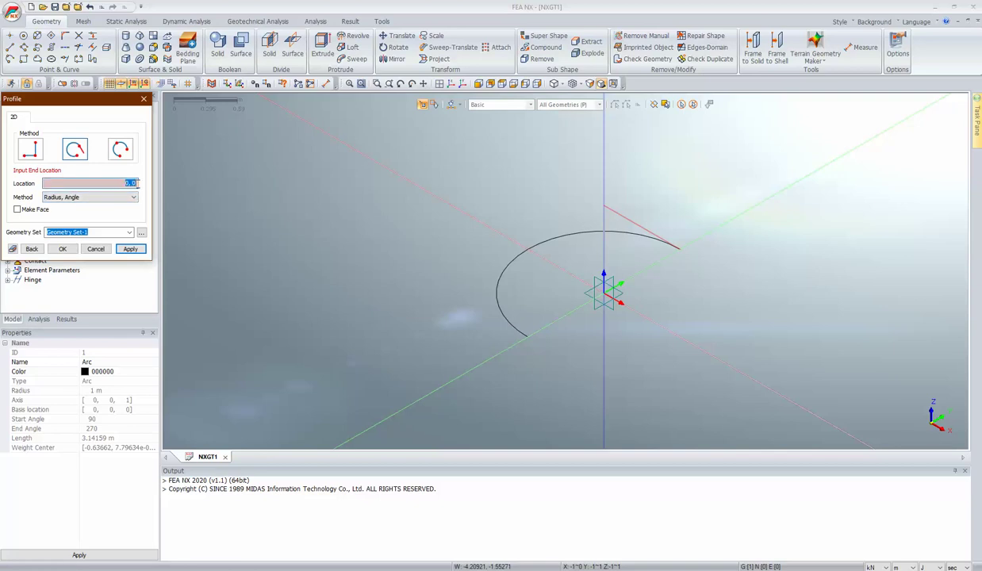
key(BackSpace)
click(138, 251)
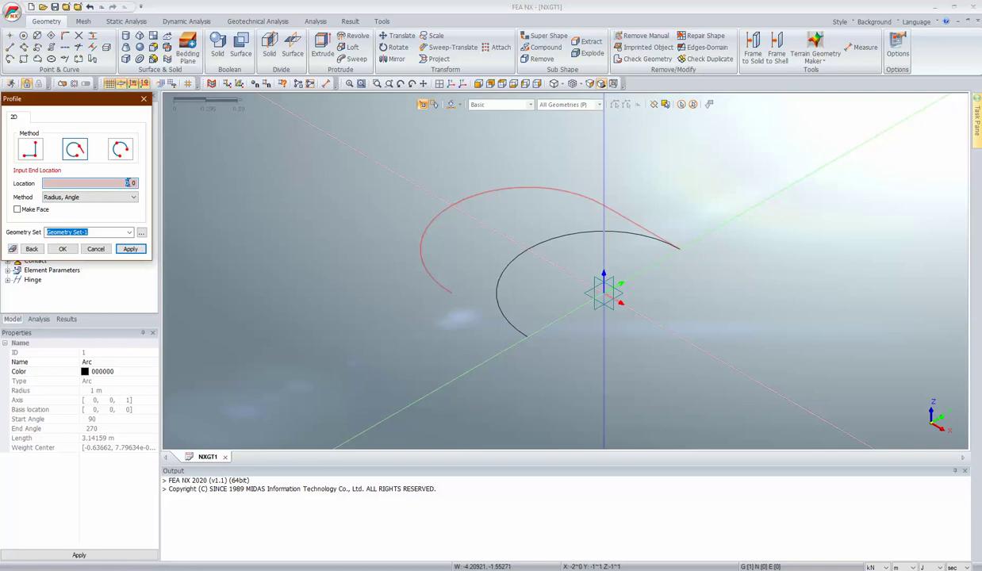
click(131, 250)
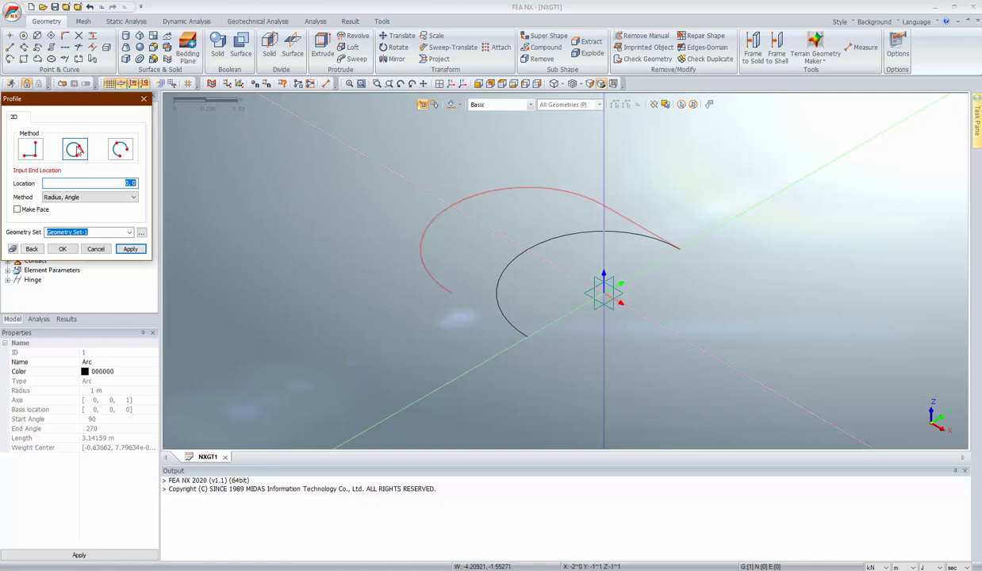
click(32, 151)
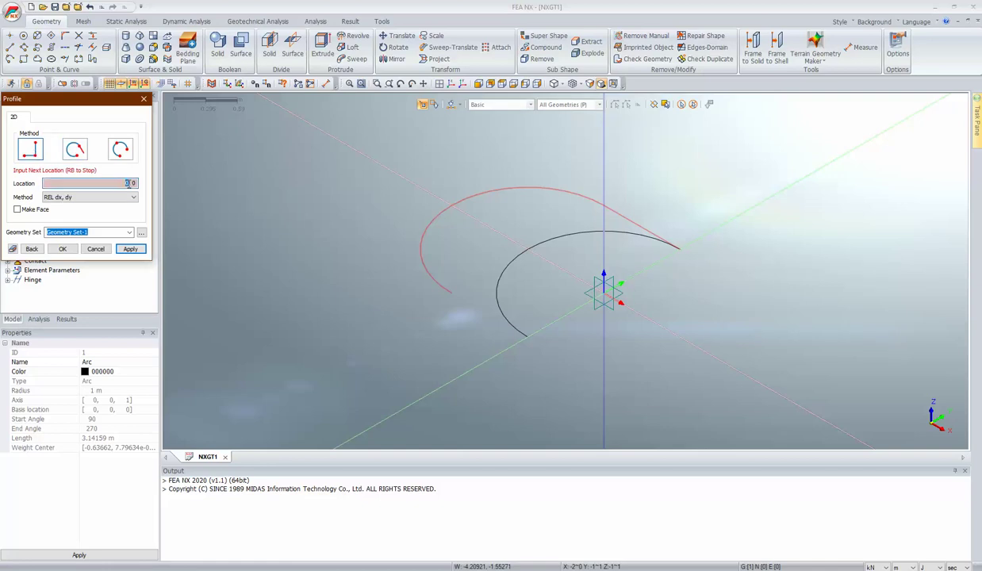
click(131, 250)
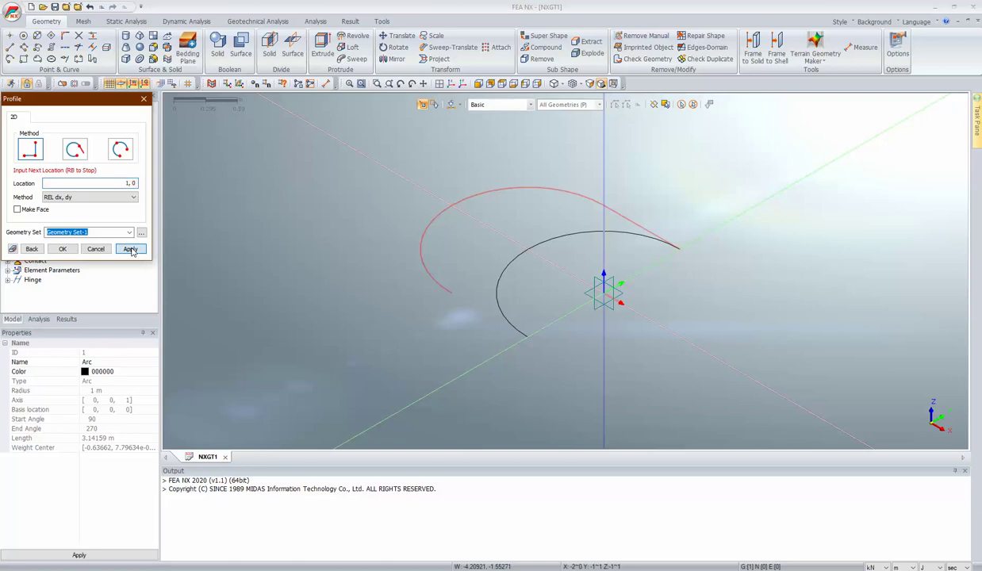
click(62, 249)
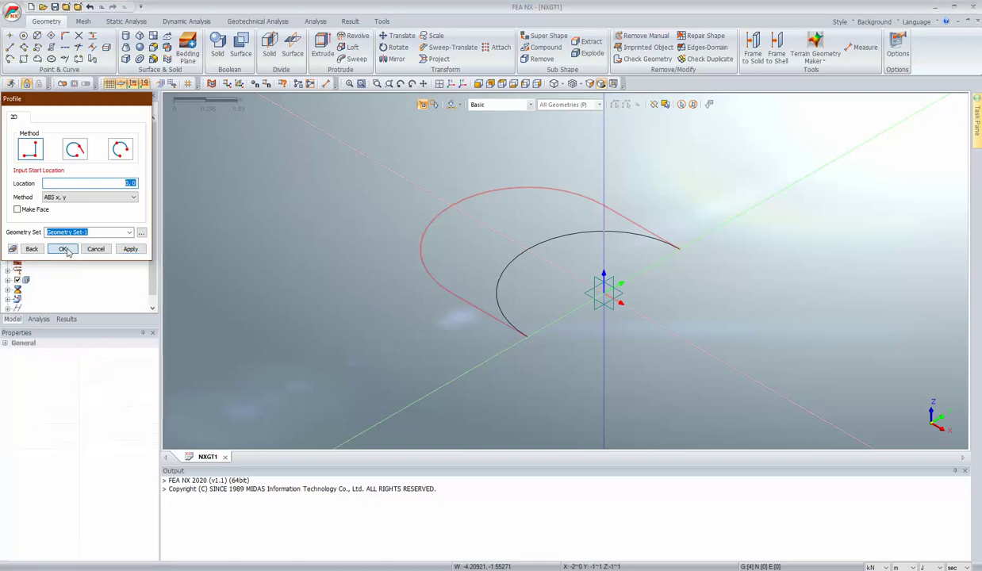
- Translate the two profile lines and the profile arc 1 m up along the Z axis
click(473, 310)
click(431, 281)
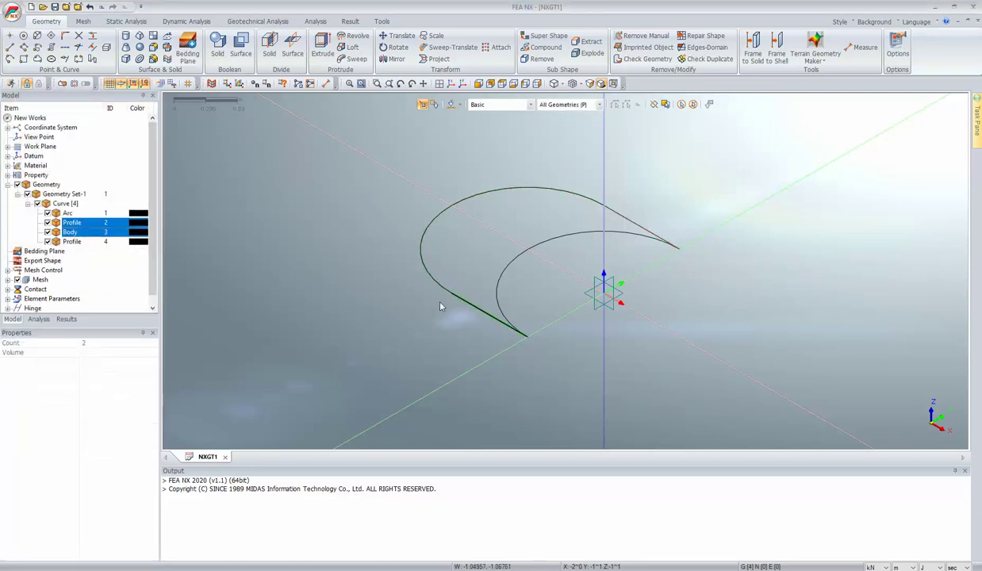
click(629, 219)
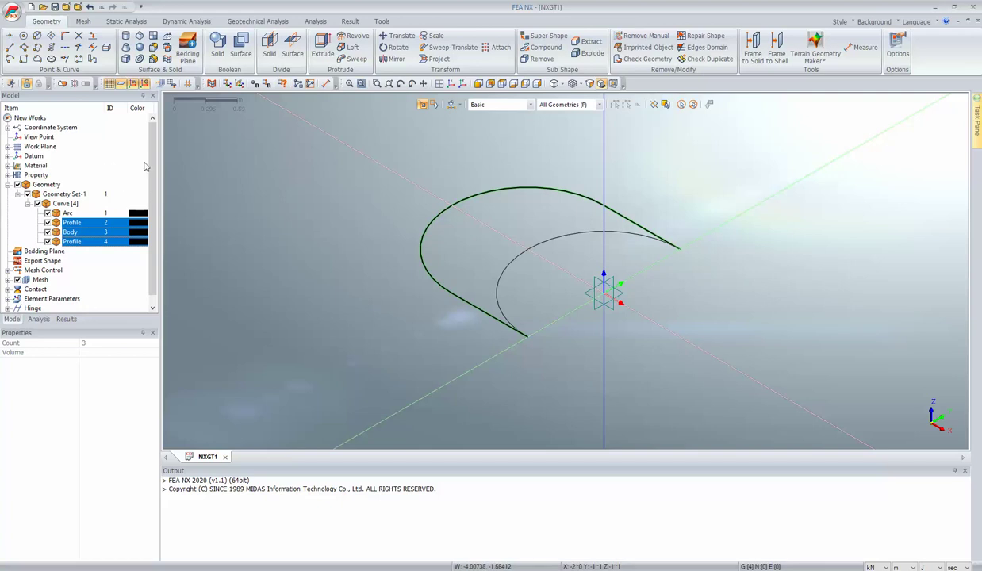
click(400, 36)
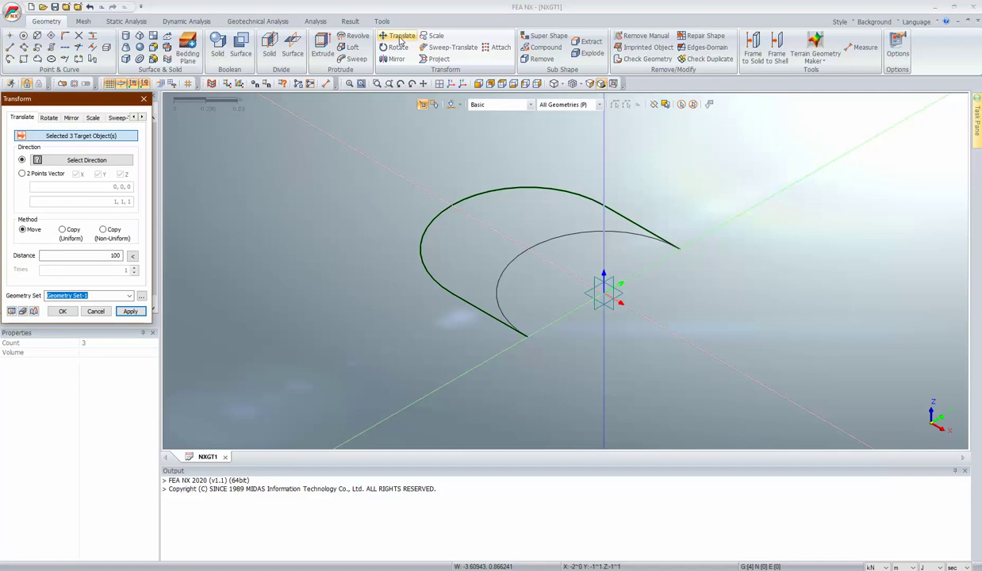
click(80, 162)
click(605, 187)
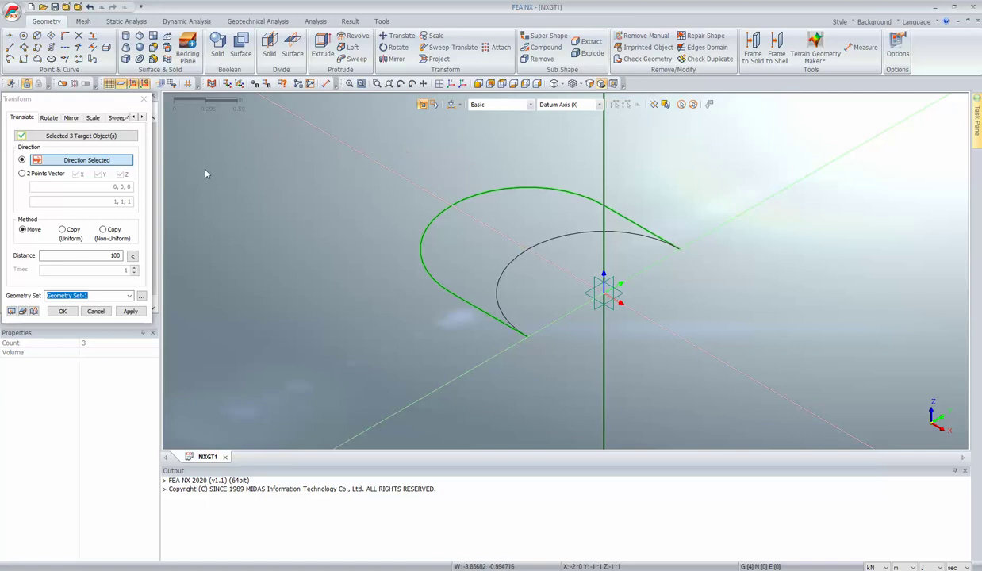
double_click(115, 256)
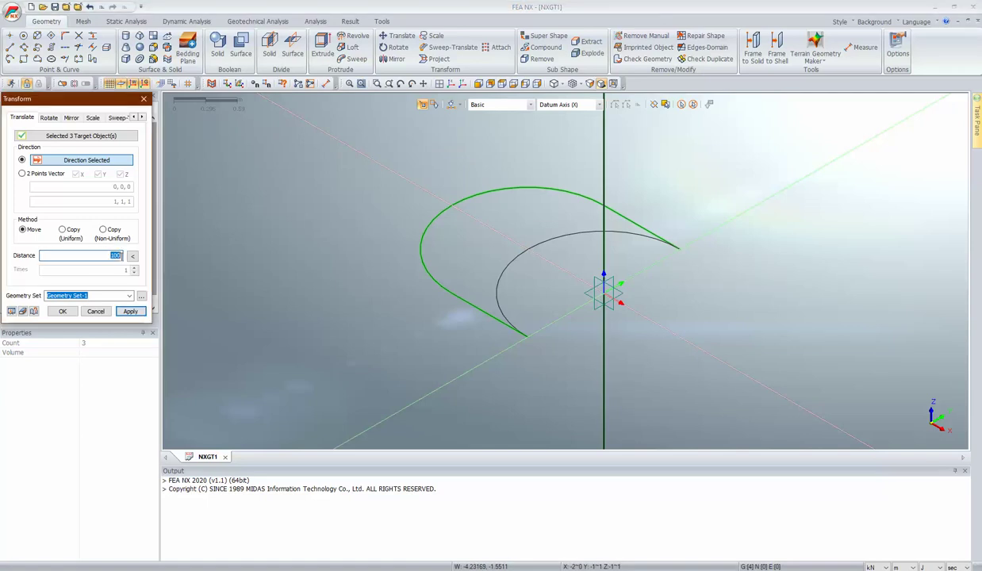
text(1)
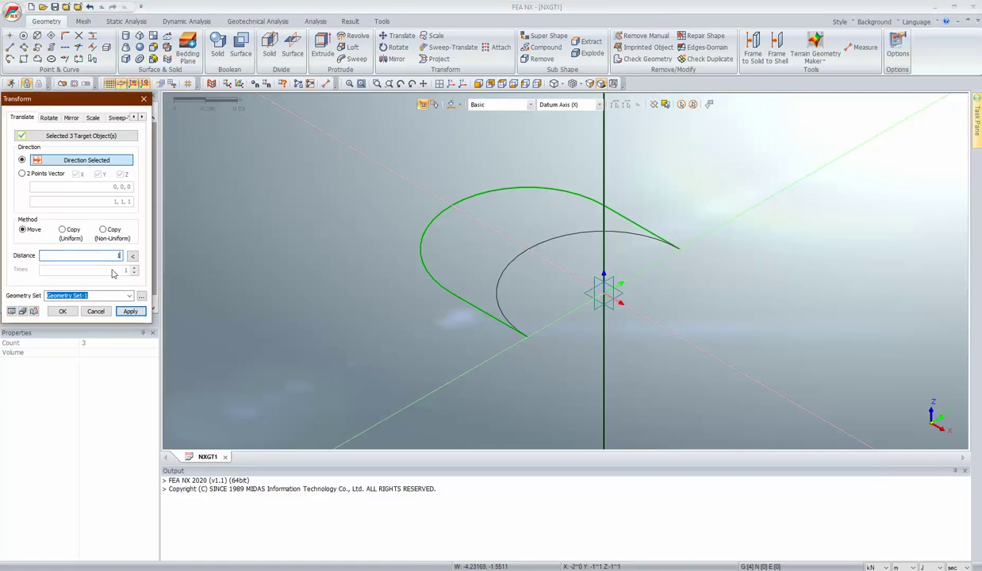
click(64, 312)
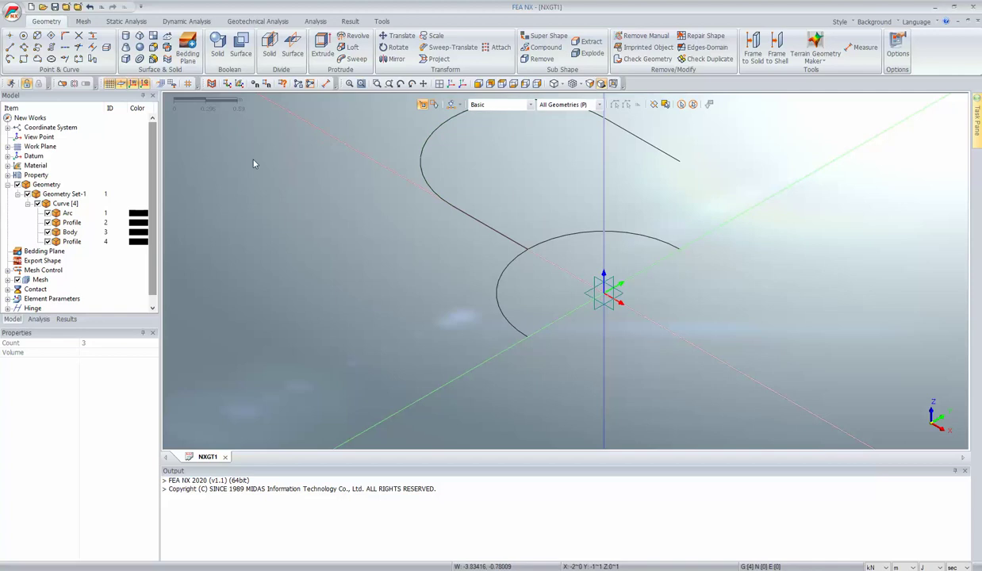
- Create a 3D arc rising from the original arc to the raised profile, ending at -2,0,1
click(10, 59)
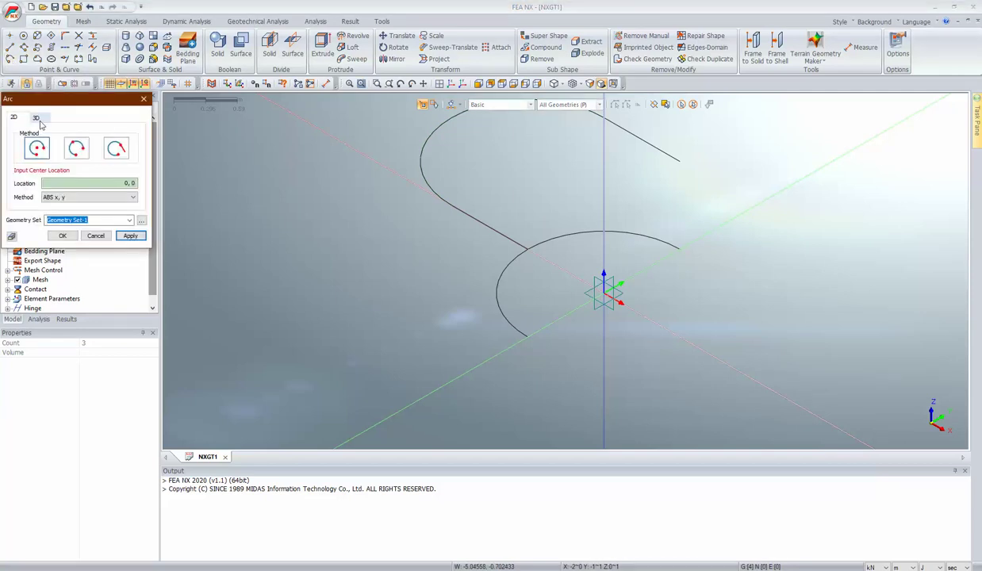
click(37, 118)
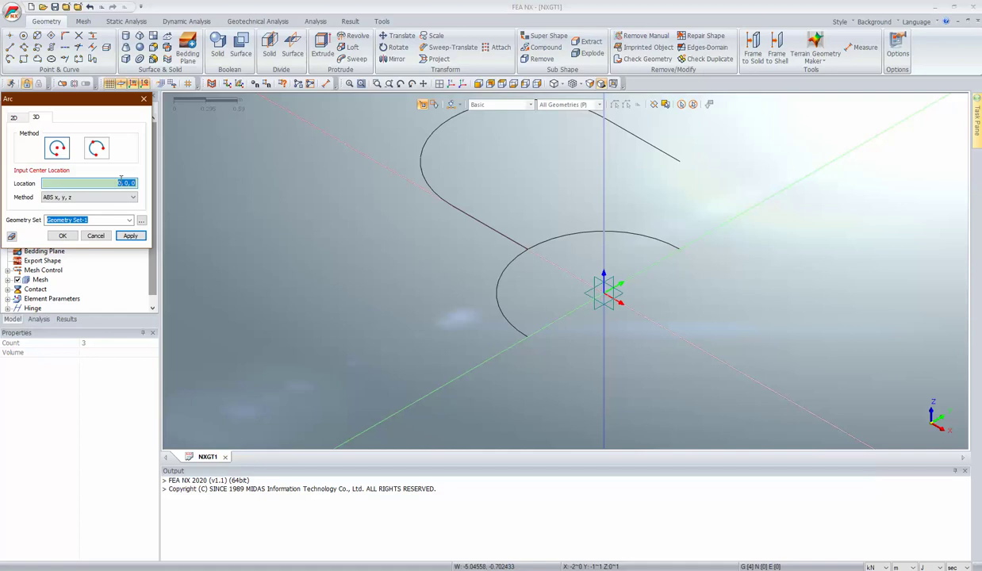
click(119, 182)
click(130, 234)
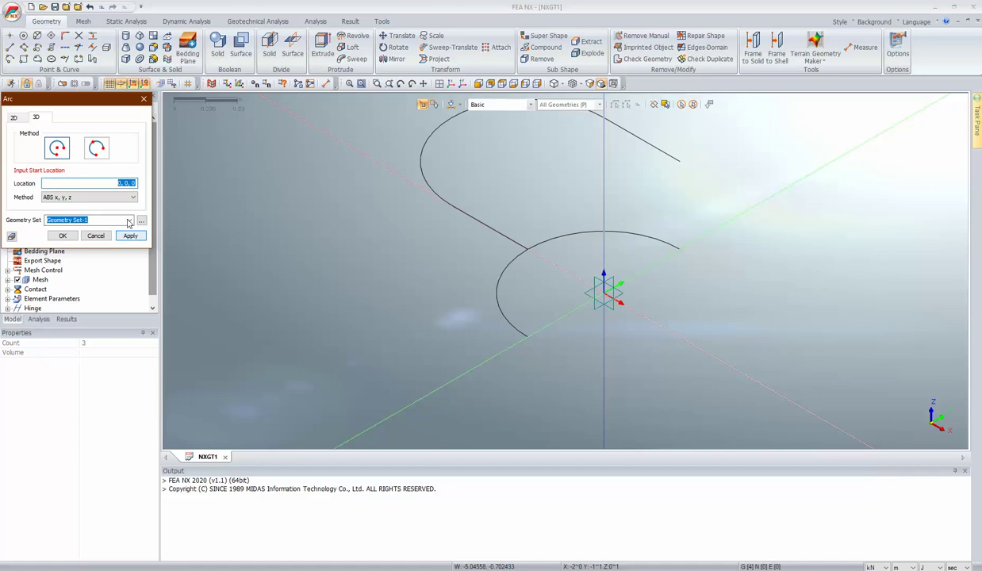
click(120, 183)
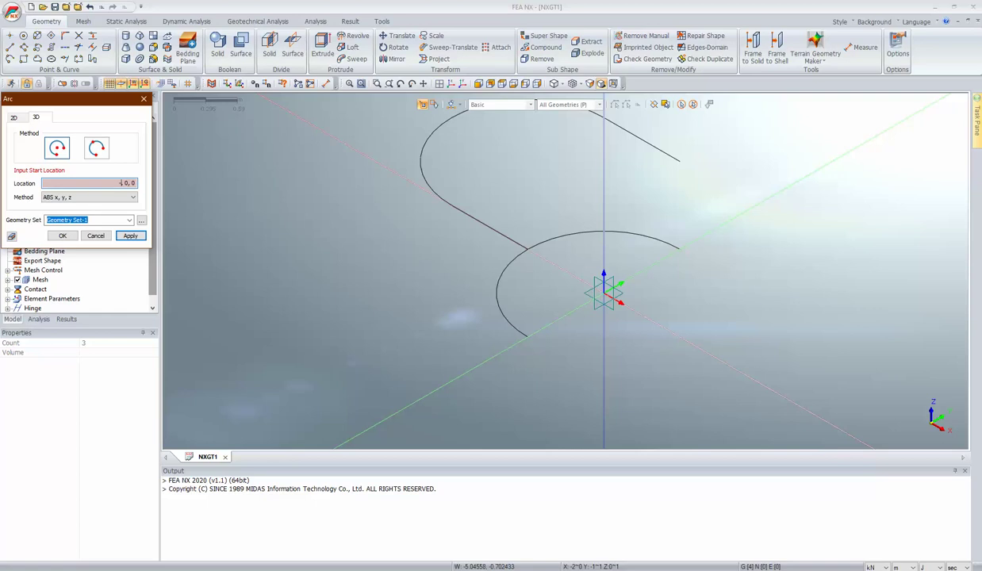
click(129, 236)
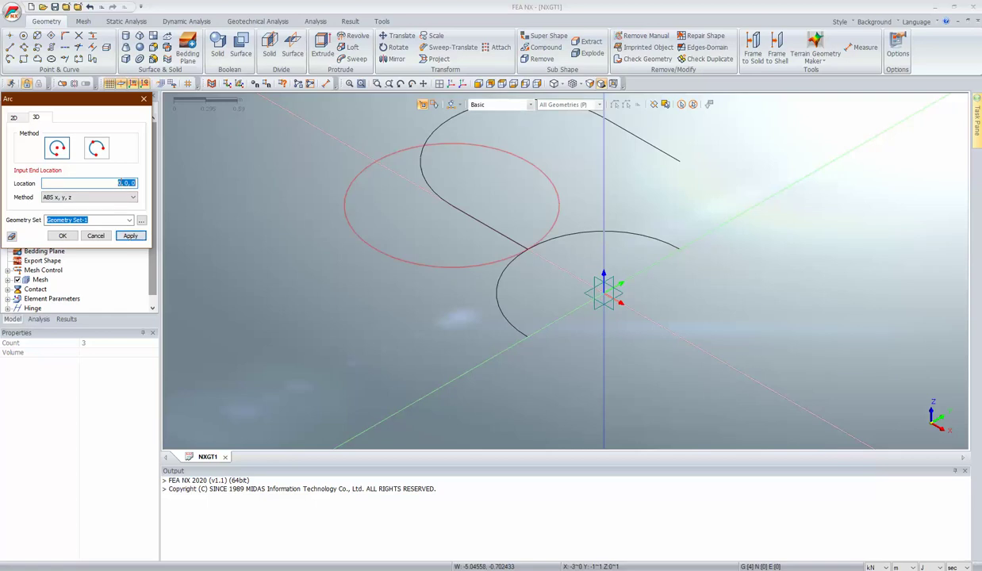
click(120, 182)
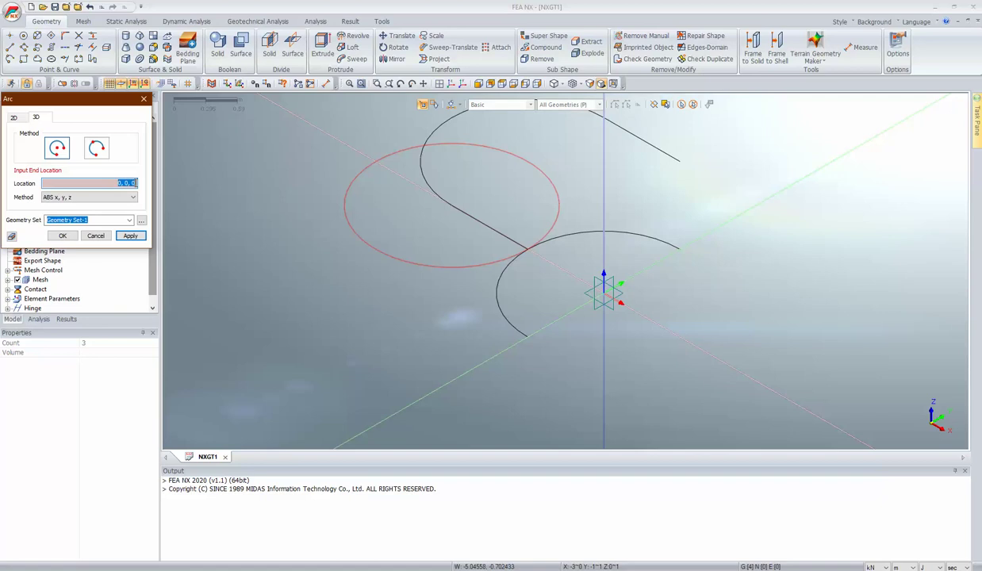
key(BackSpace)
click(123, 235)
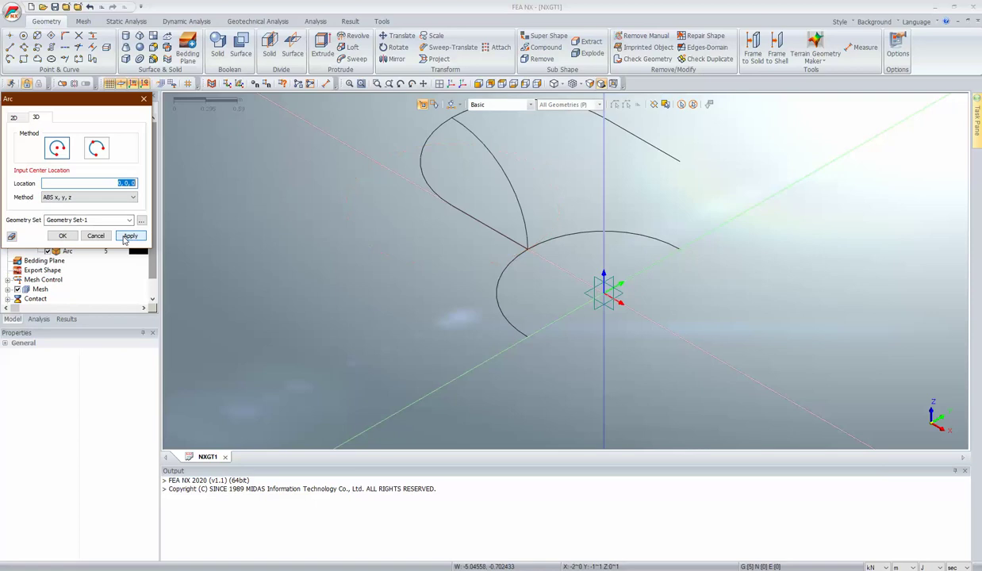
click(71, 236)
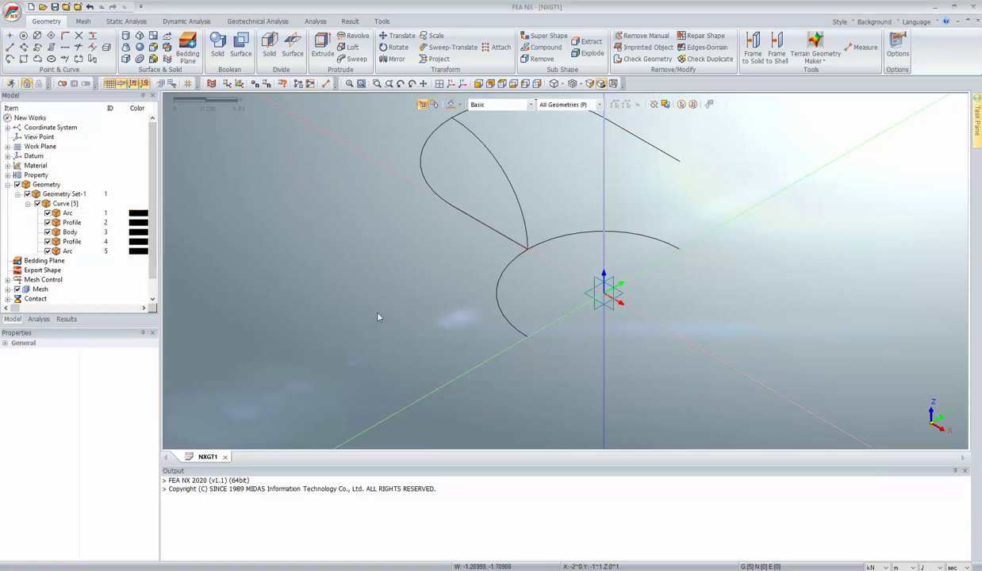
- Intersect all five curves into seven pieces, then check the 1 m arc spanning 180°–270°
middle_drag(380, 320, 395, 265)
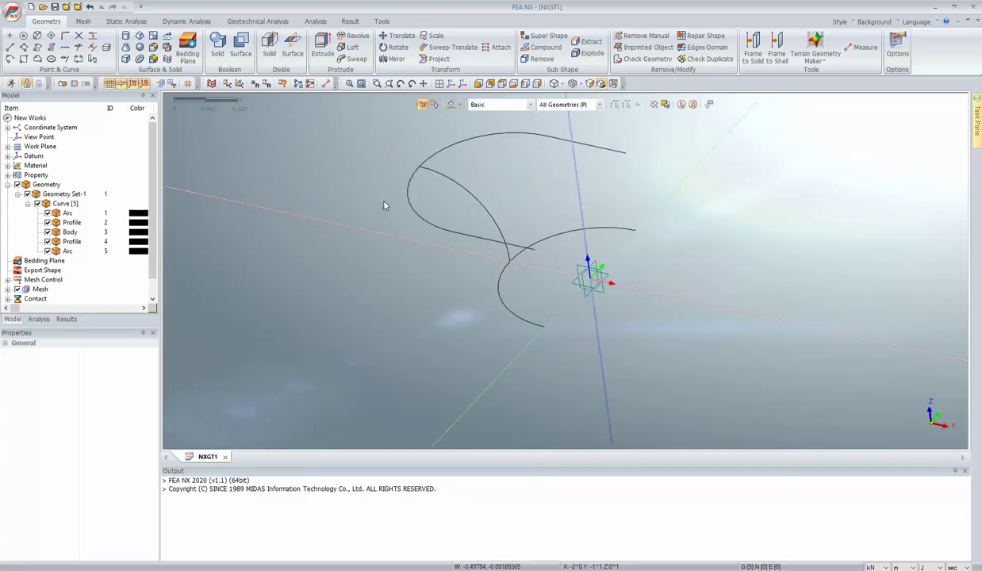
click(422, 163)
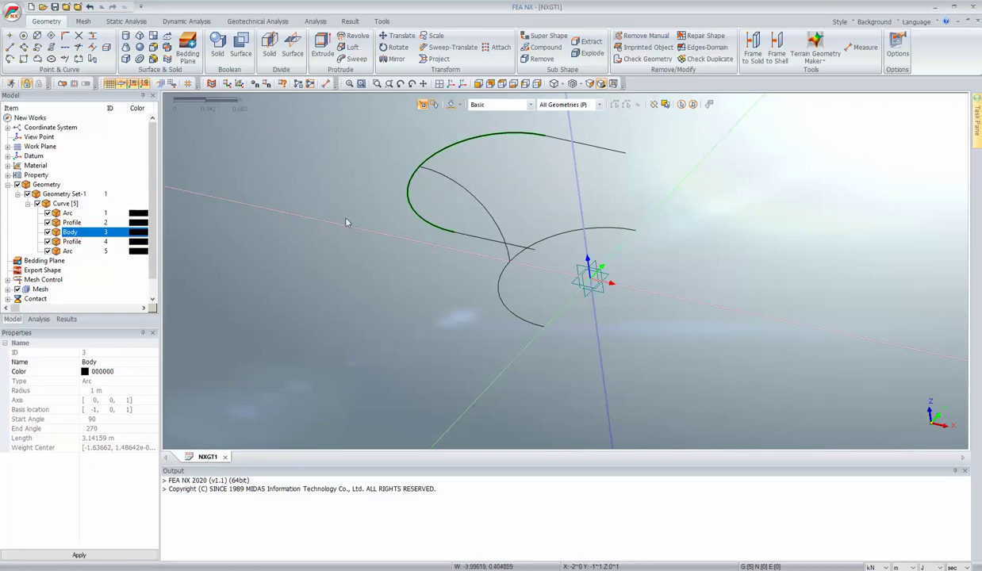
click(681, 105)
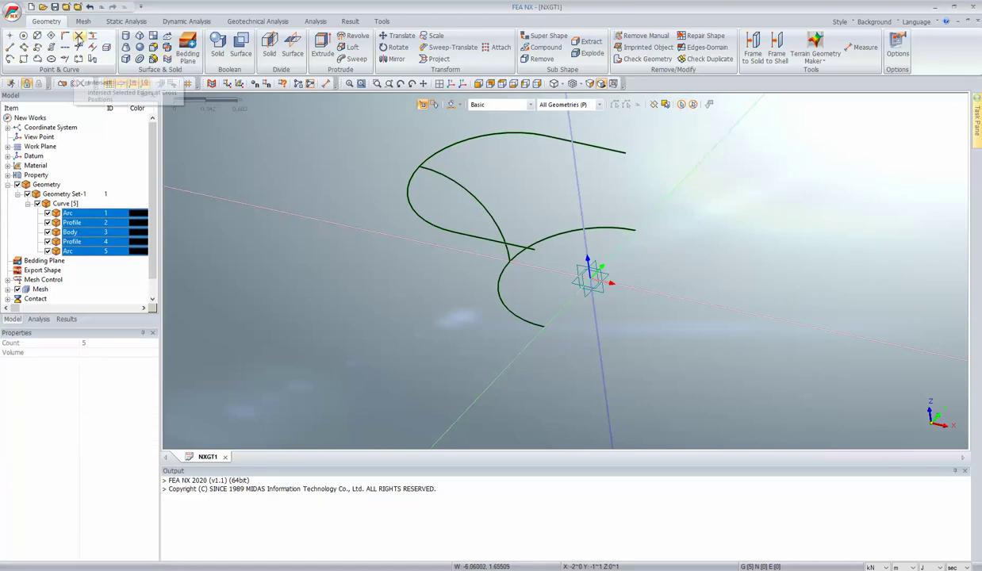
click(79, 36)
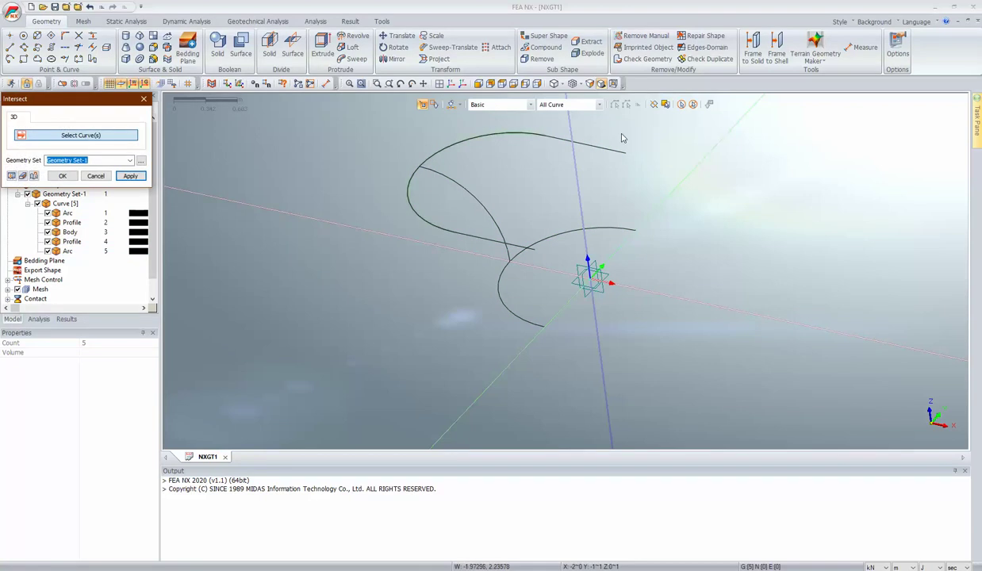
click(682, 104)
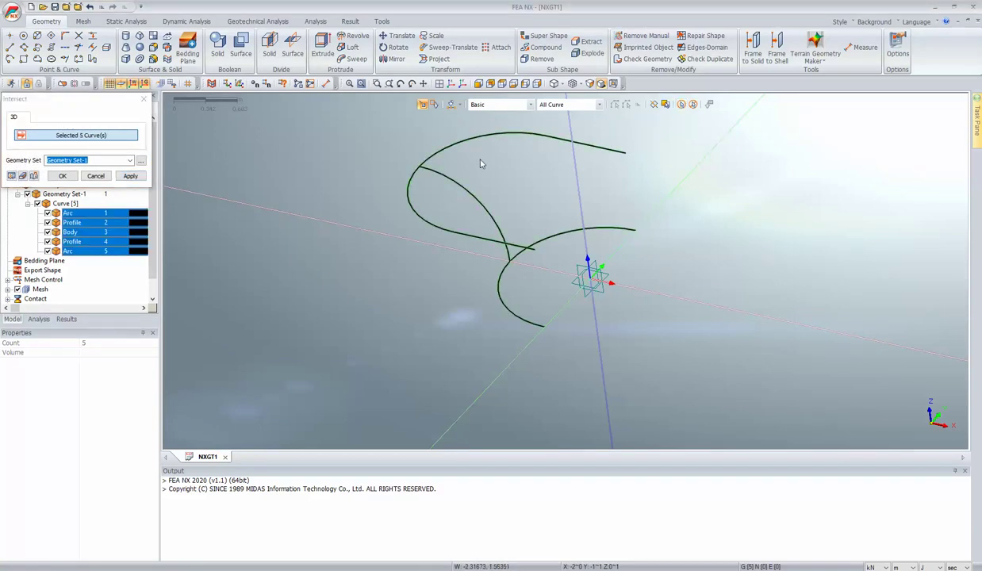
click(63, 176)
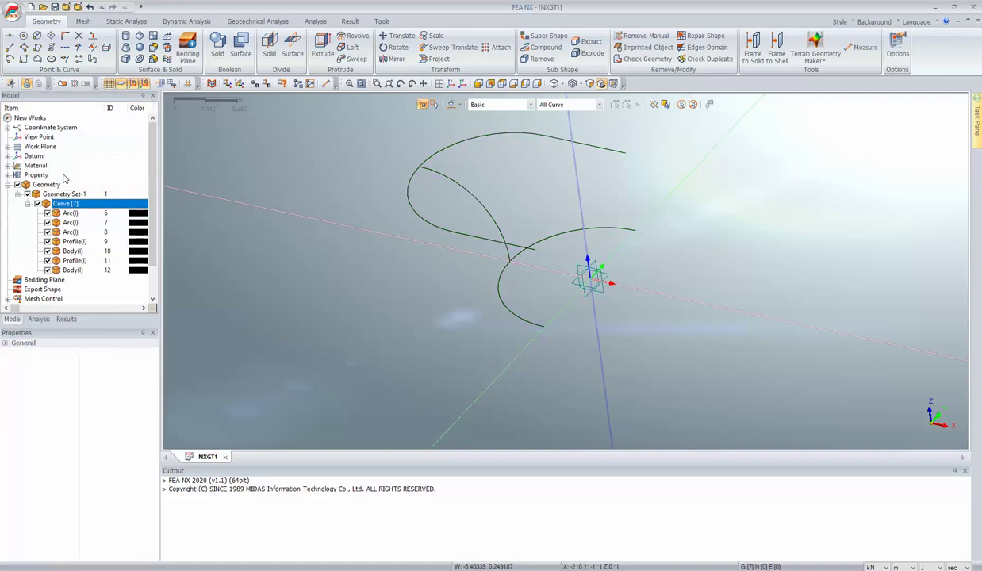
click(410, 207)
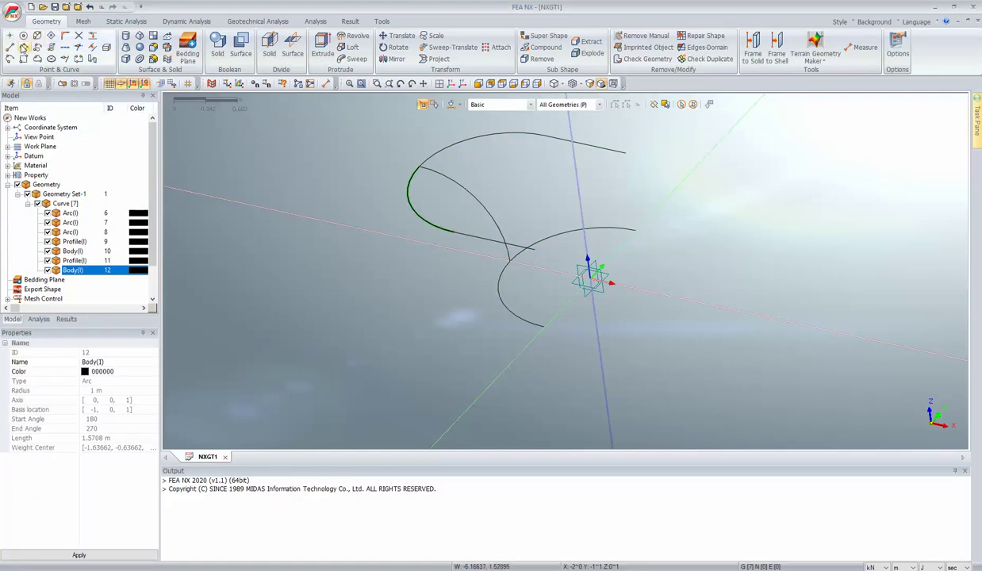
- Draw straight Line 13 in 3D with End Snap, joining the lower arc's end to the upper curve's end
click(12, 47)
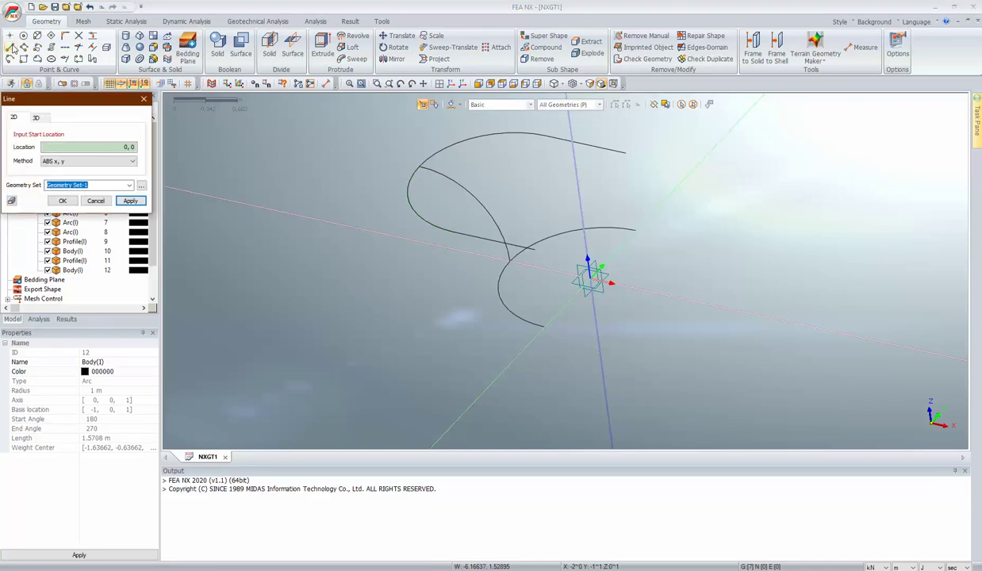
click(41, 119)
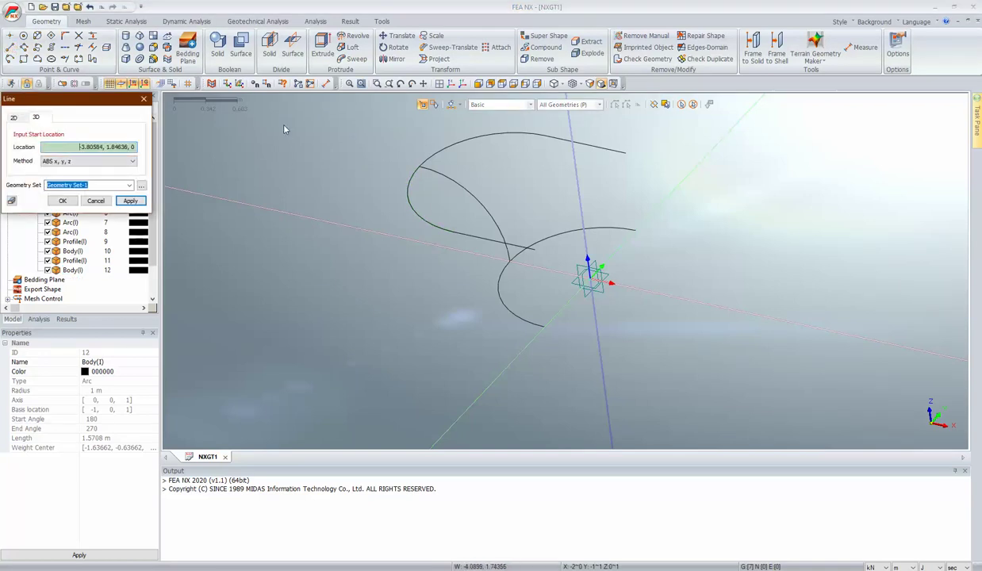
click(189, 85)
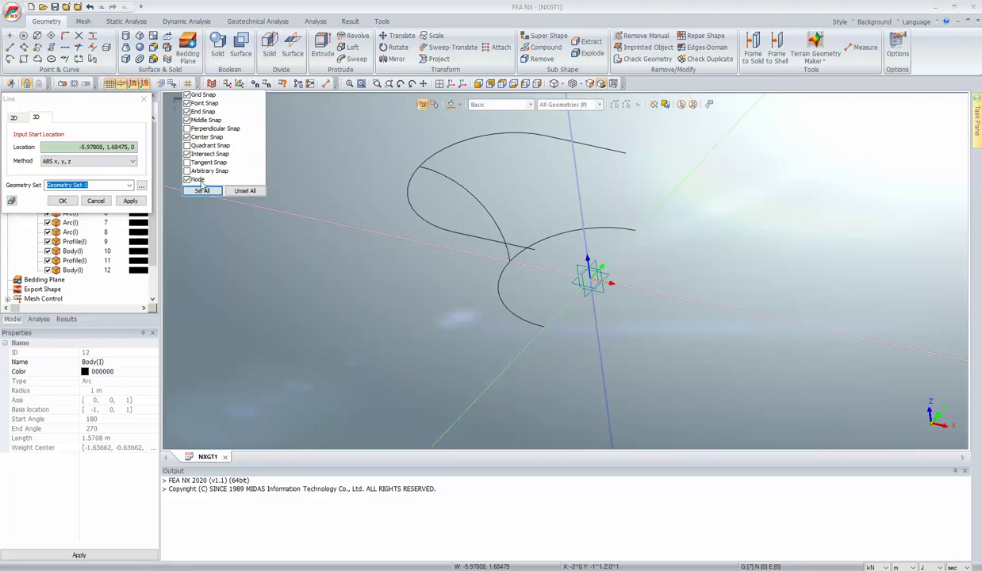
click(189, 84)
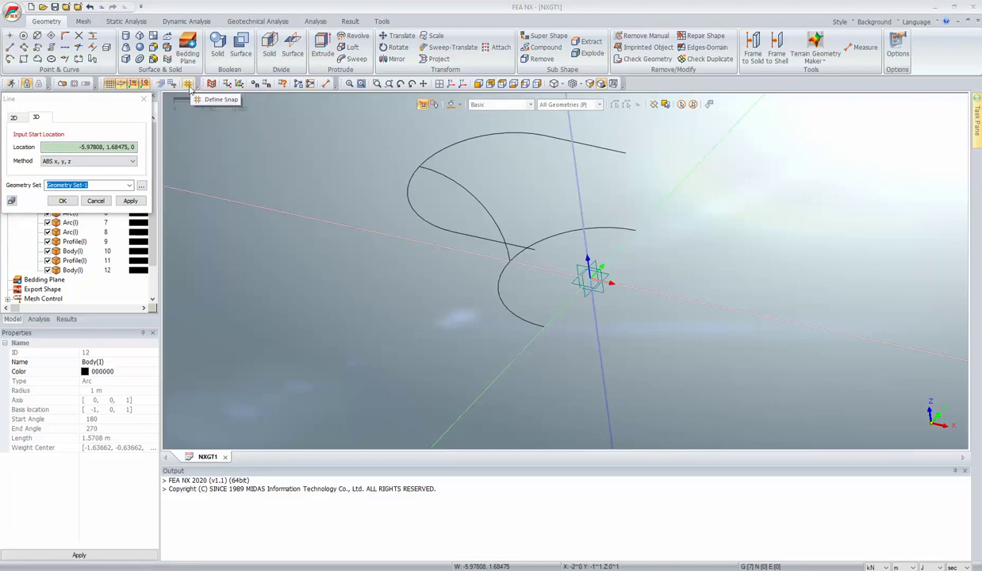
click(103, 147)
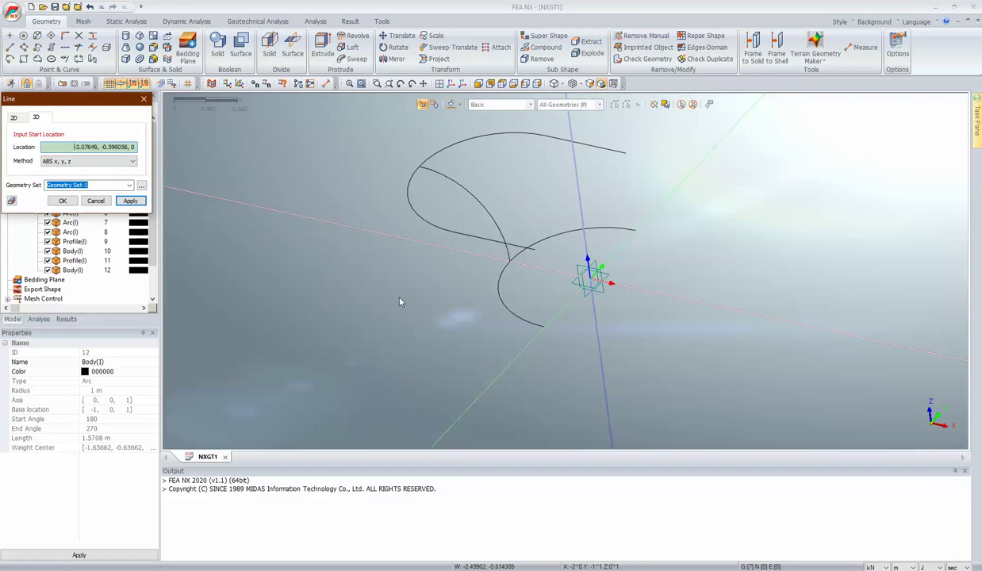
click(546, 335)
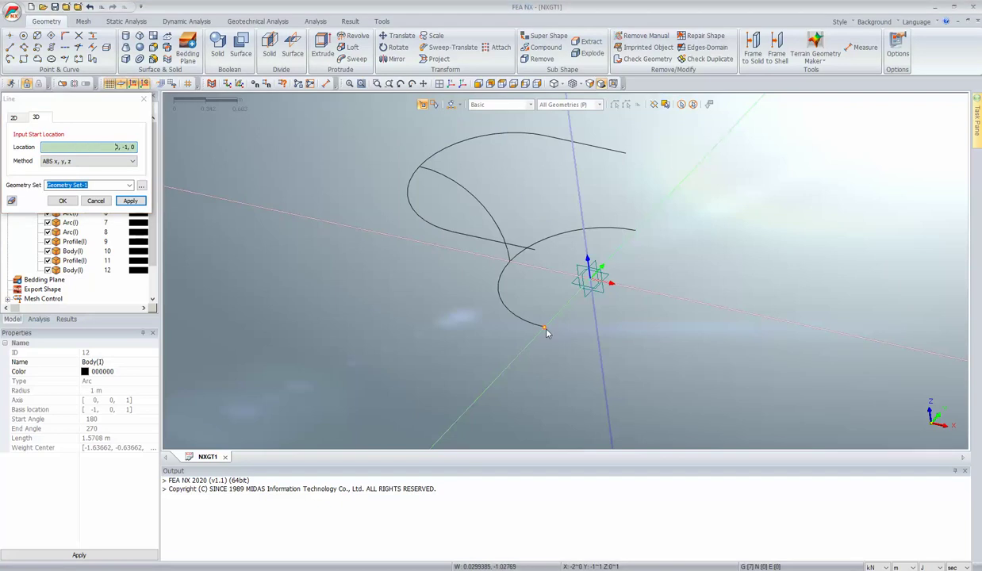
click(534, 251)
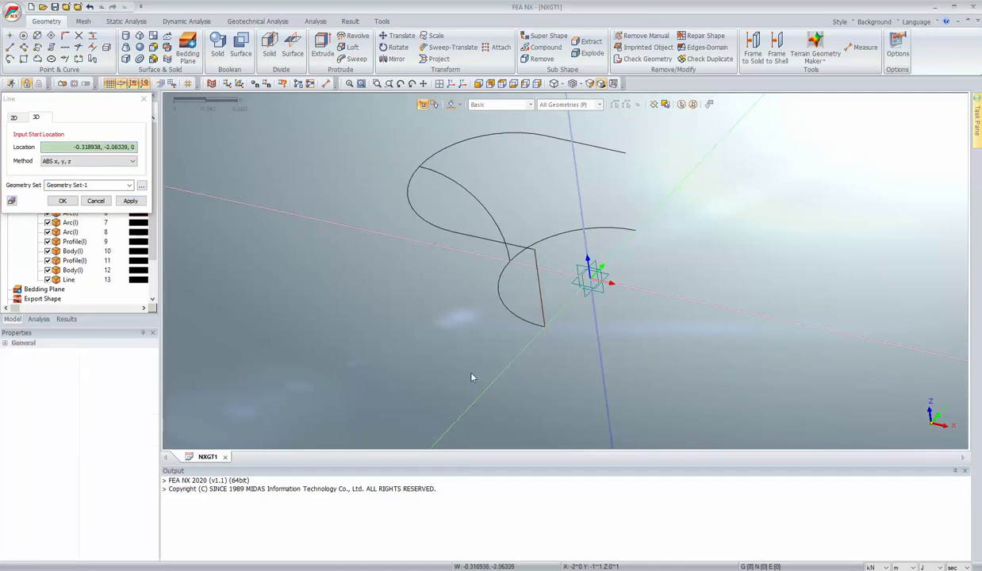
click(96, 201)
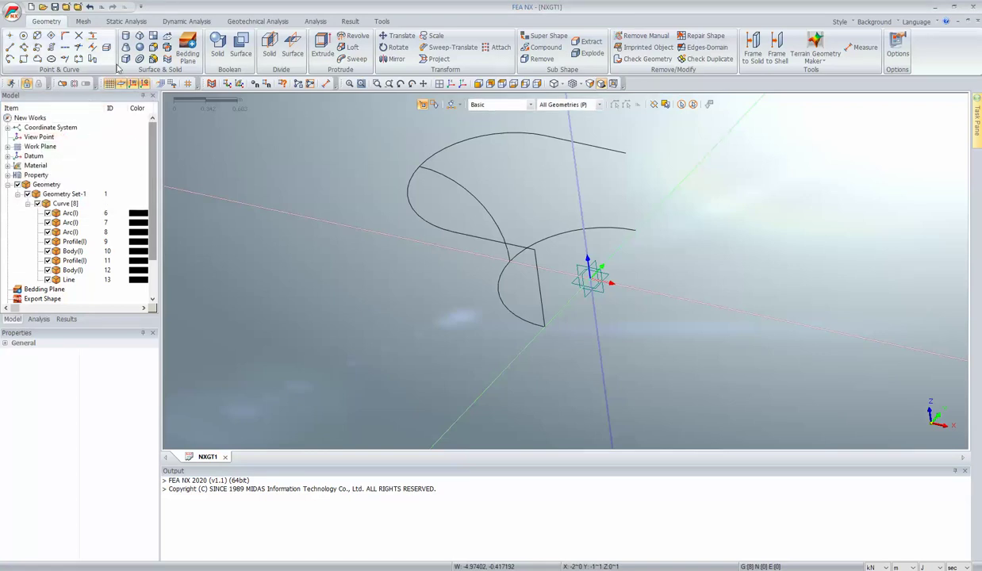
- Make Face 14 bounded by the left arc, upper curve, lower arc and straight line
click(156, 46)
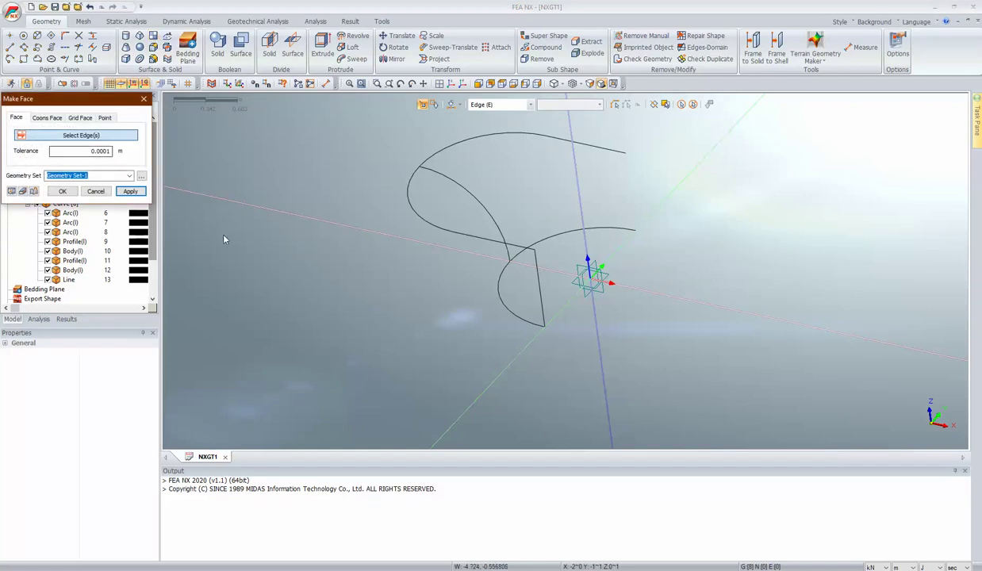
click(416, 213)
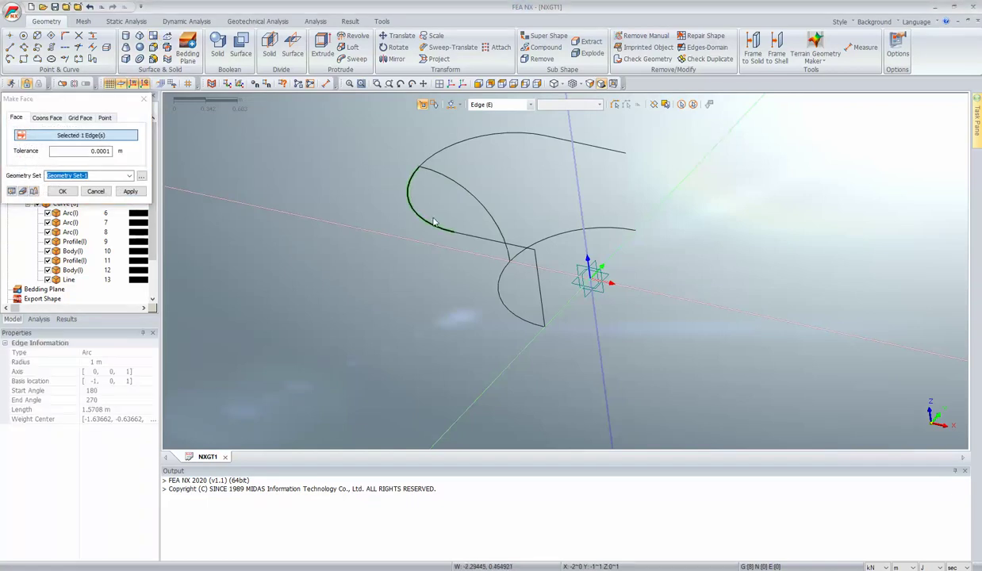
click(485, 232)
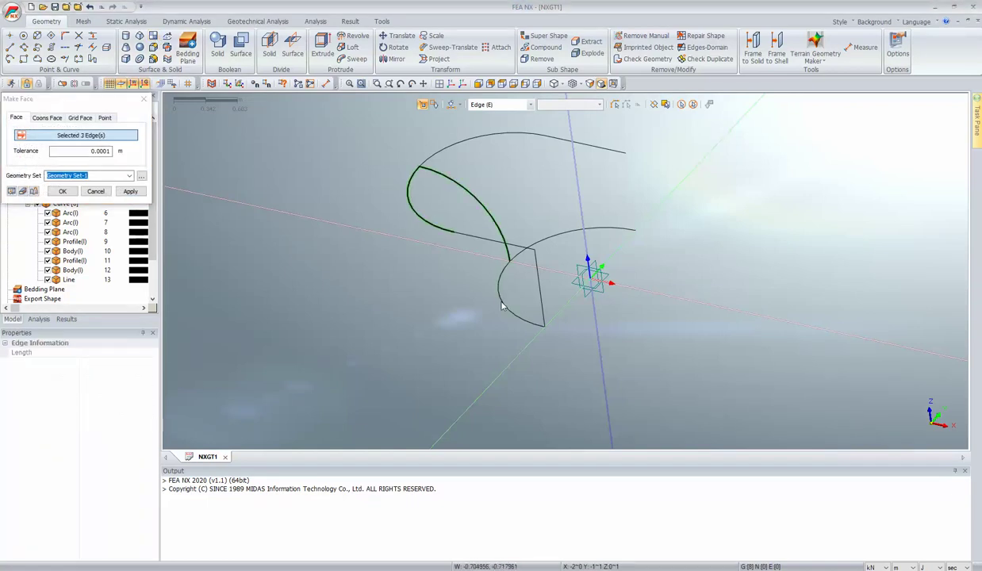
click(501, 306)
click(477, 240)
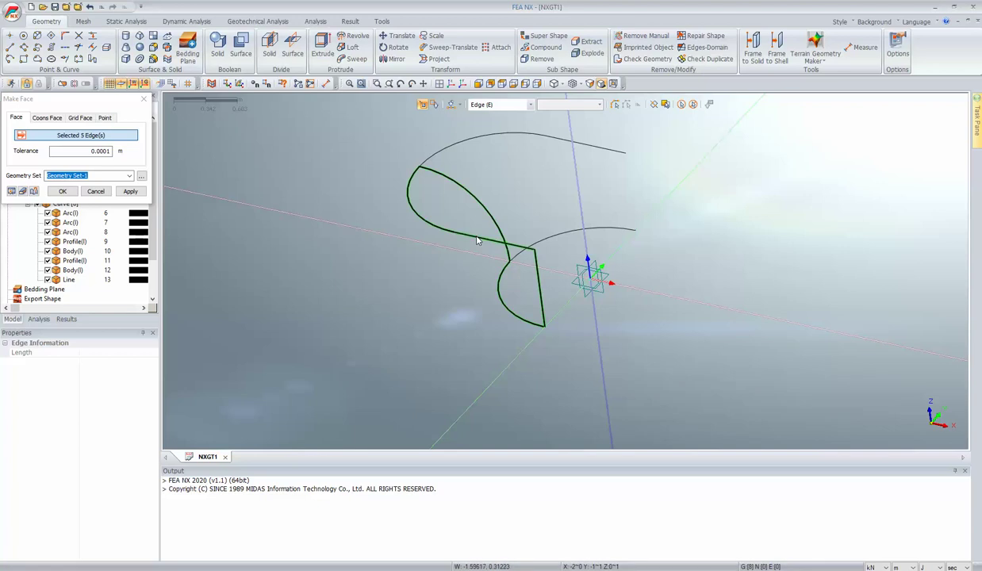
click(131, 191)
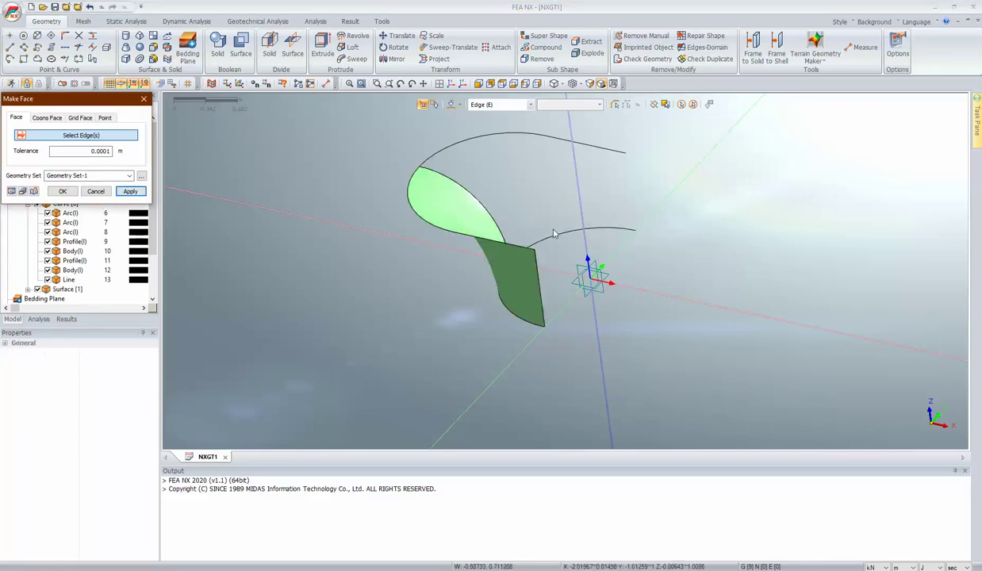
middle_drag(535, 226, 476, 266)
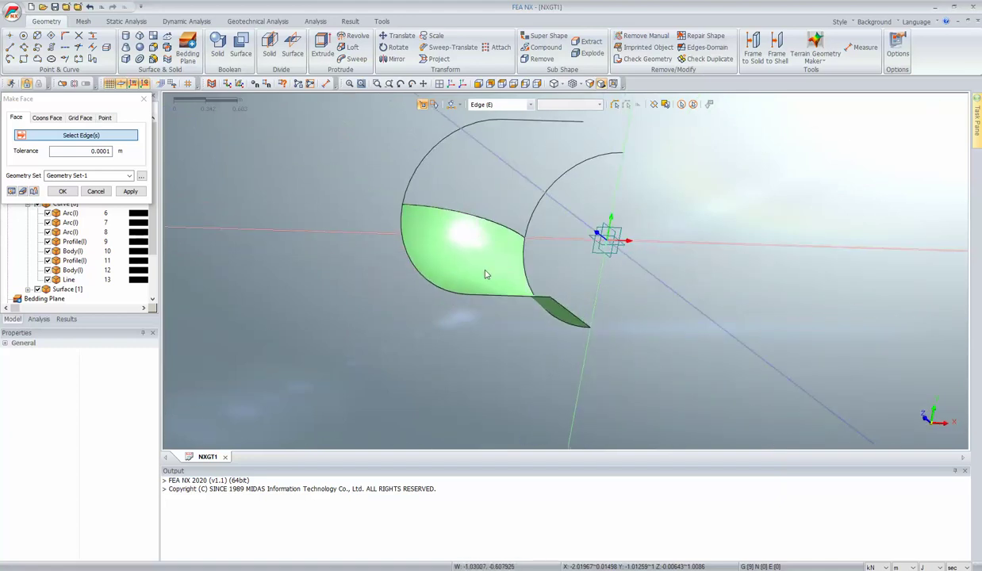
click(94, 192)
- Hide Face 14 in the Model tree, then select the straight top line and Body(I) 12
scroll(115, 194, down, 2)
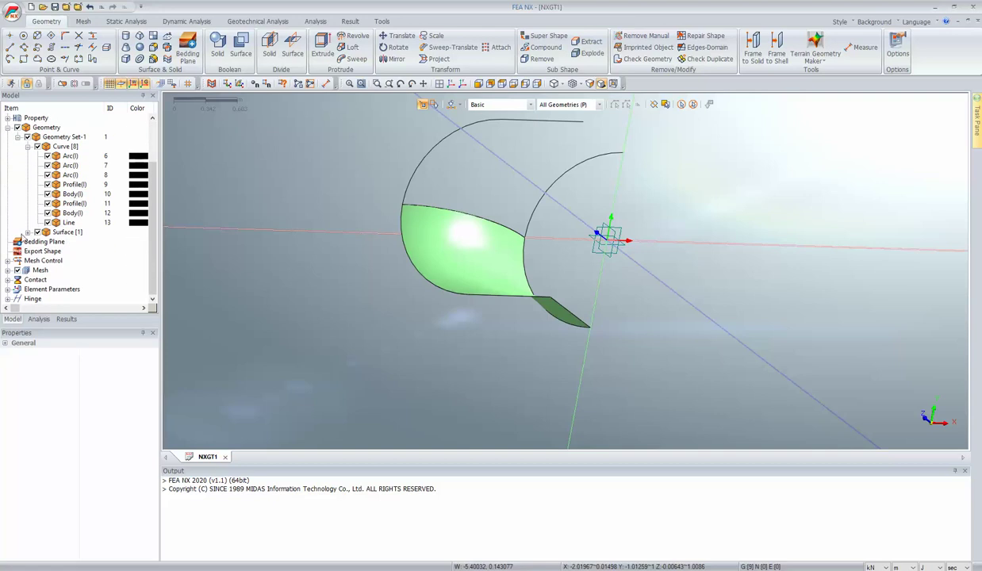
click(27, 232)
click(47, 241)
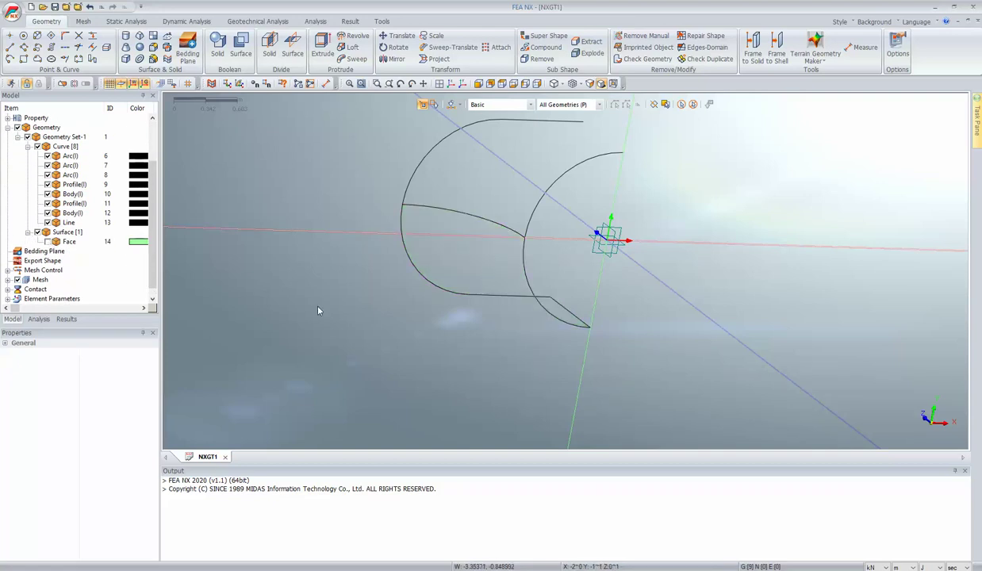
middle_drag(322, 310, 410, 247)
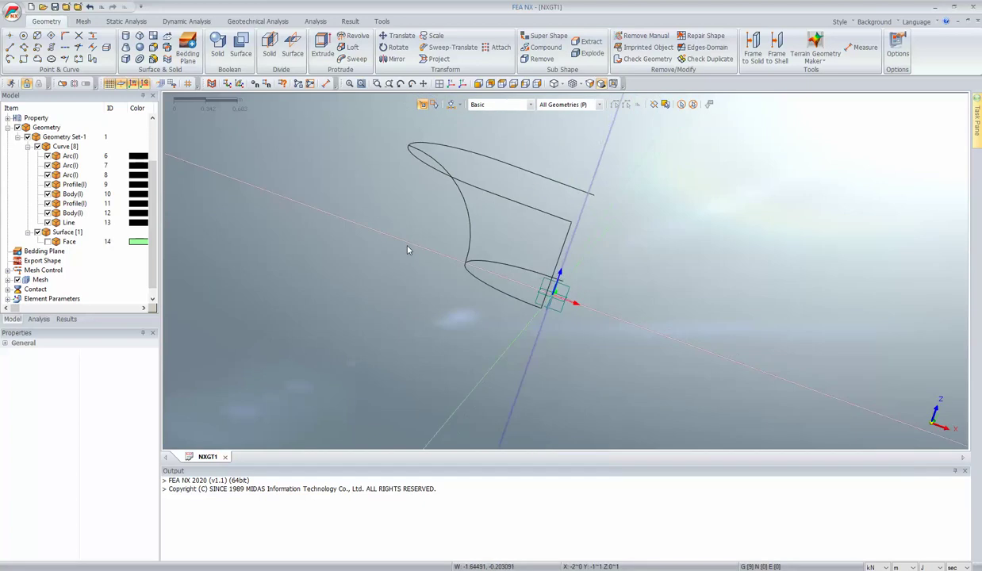
click(531, 211)
click(472, 192)
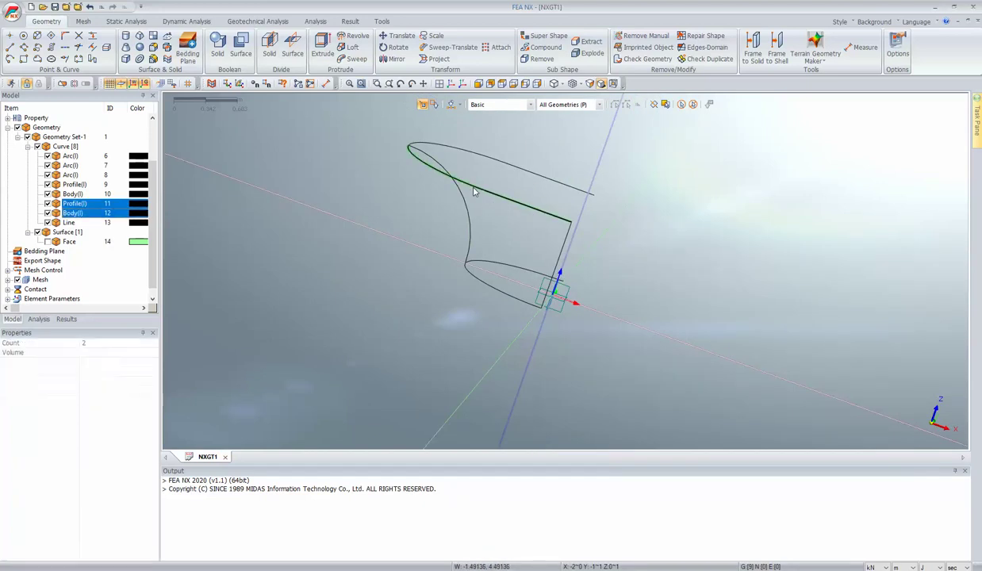
- Extrude the top straight edge and curved upper-left edge along the datum axis with length 1
click(322, 48)
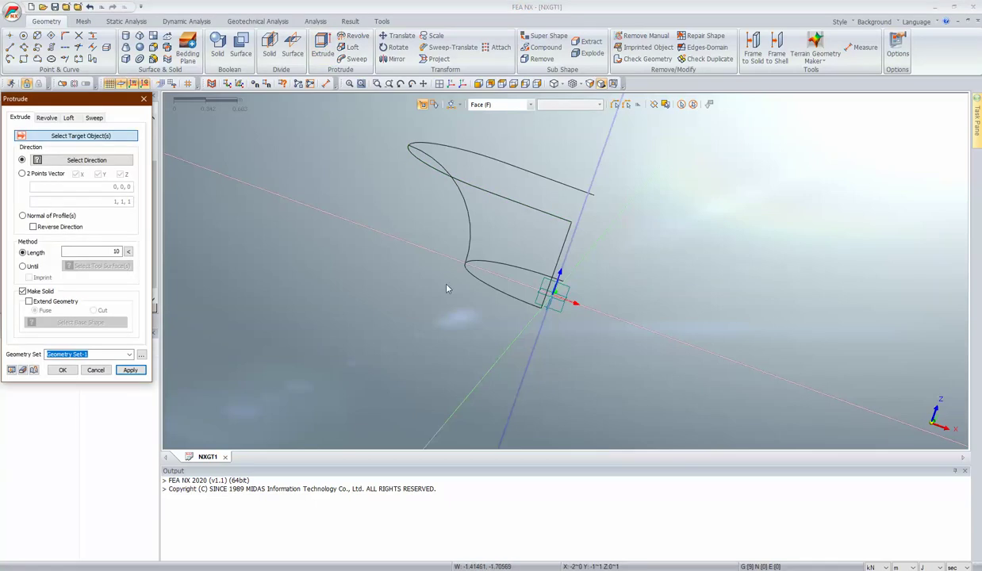
click(530, 210)
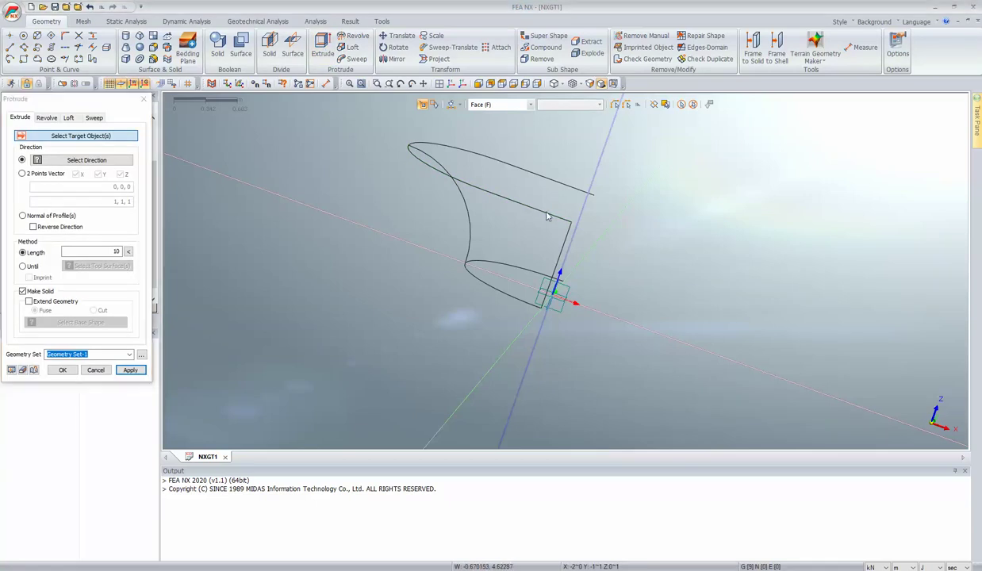
click(503, 107)
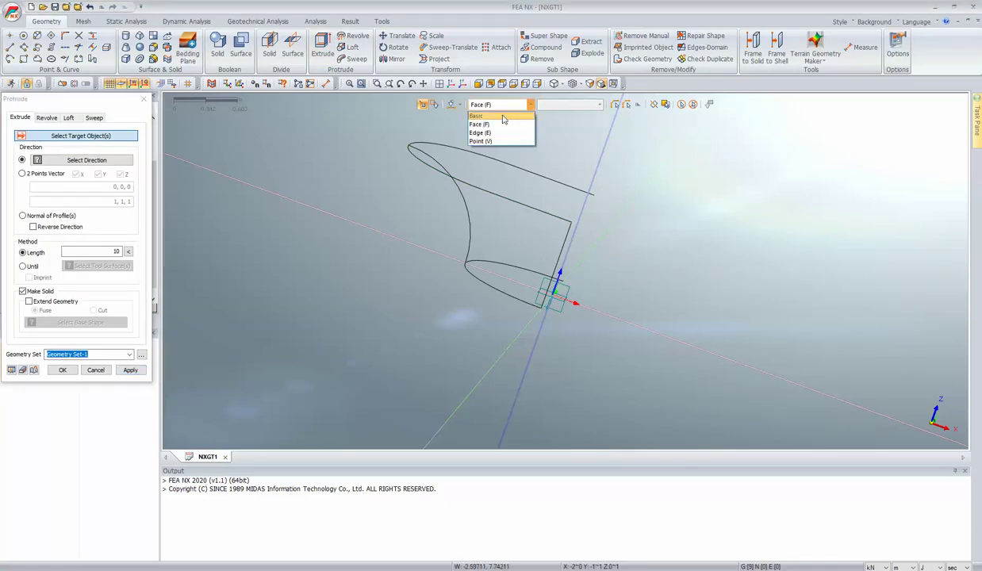
click(499, 121)
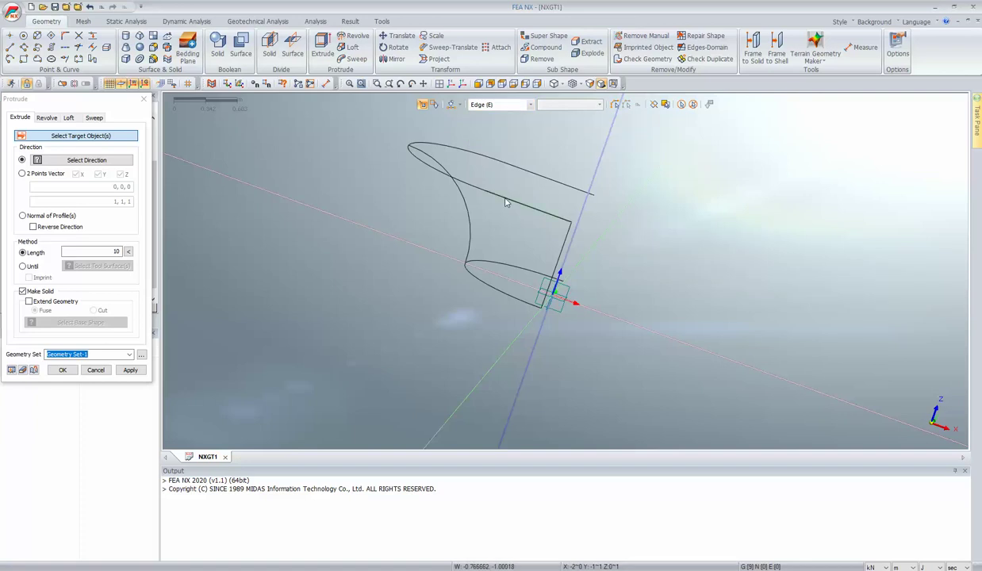
click(479, 198)
click(469, 183)
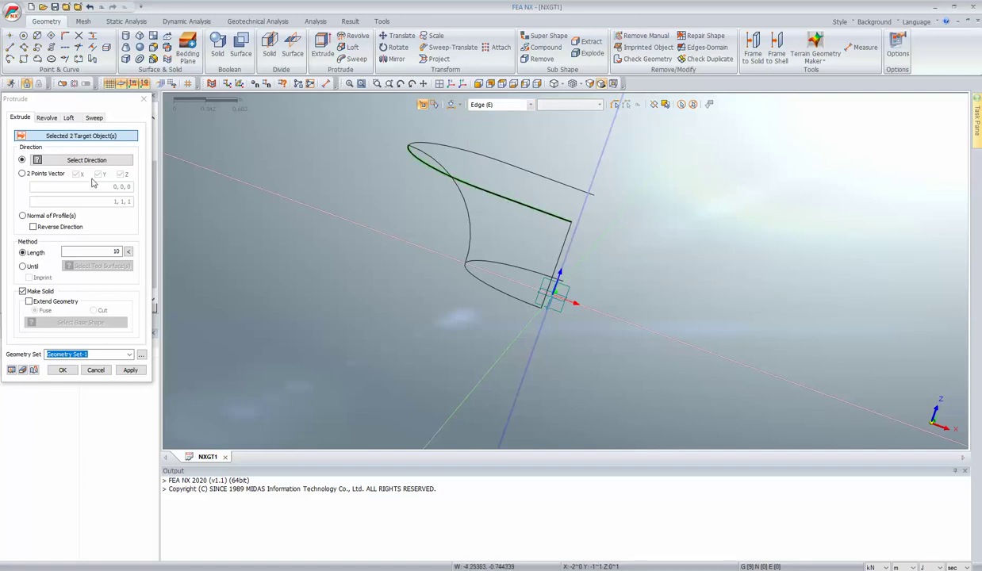
click(45, 162)
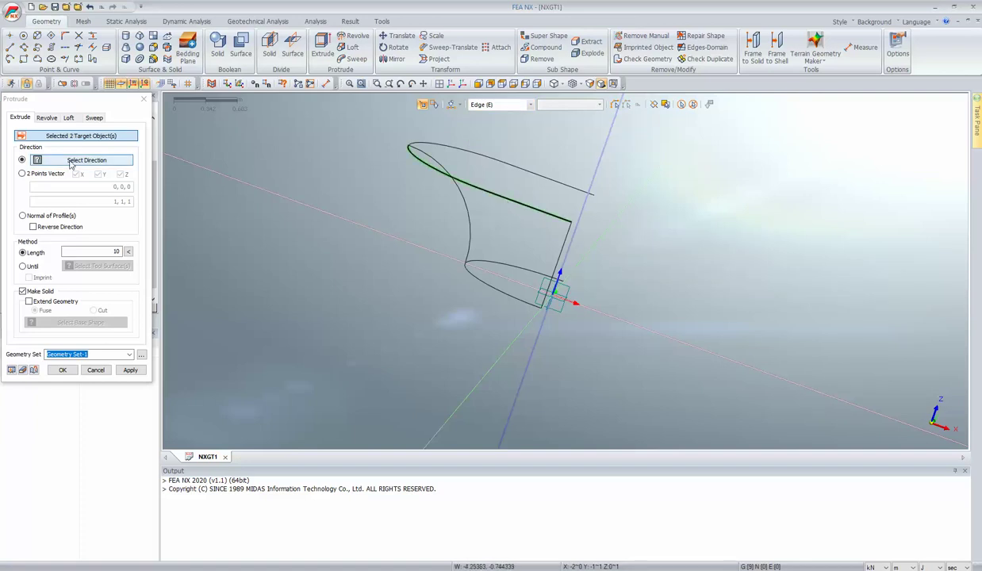
click(588, 145)
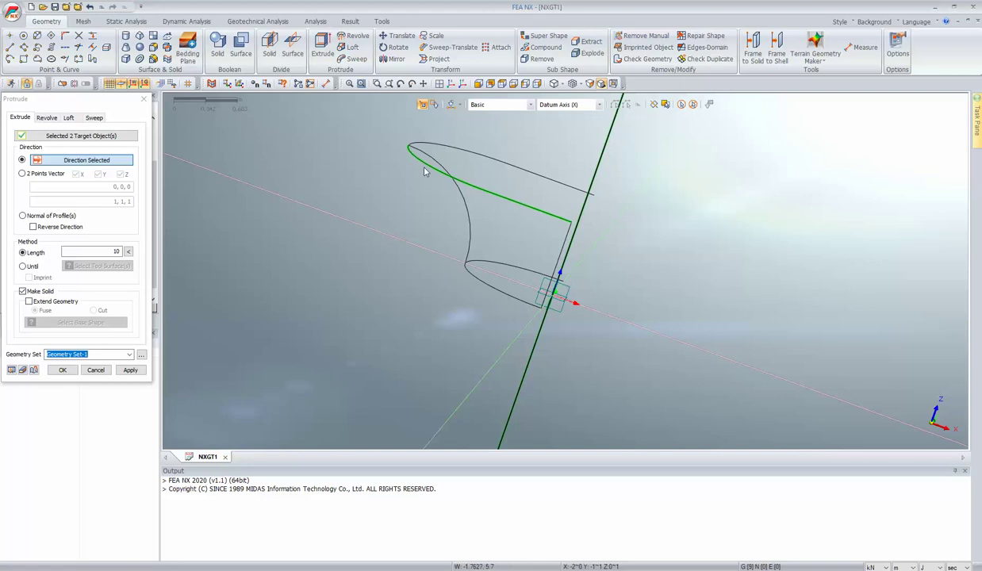
click(115, 251)
text(1)
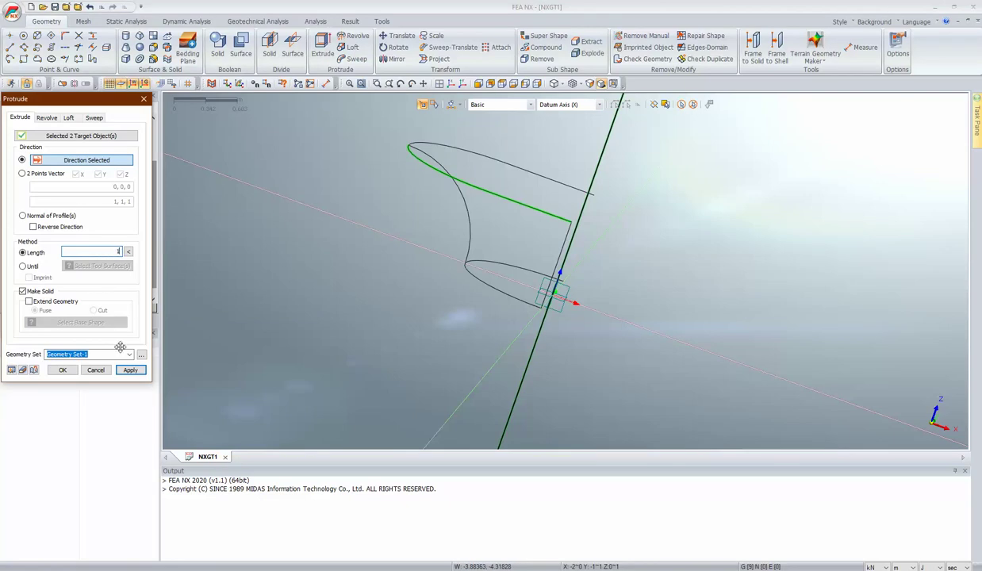
click(131, 371)
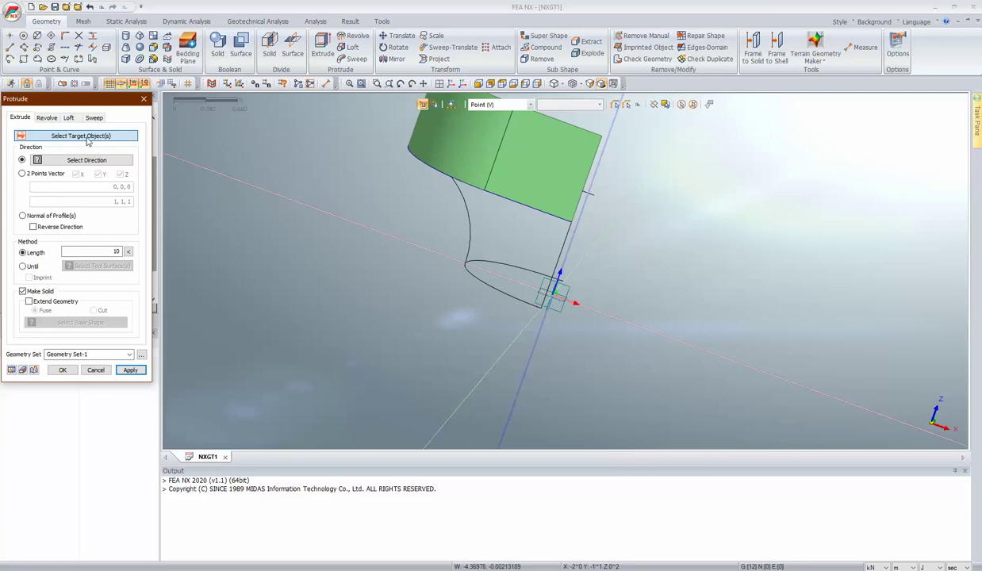
- Extrude the lower arc edge downward along the Z datum axis with Reverse Direction
click(521, 306)
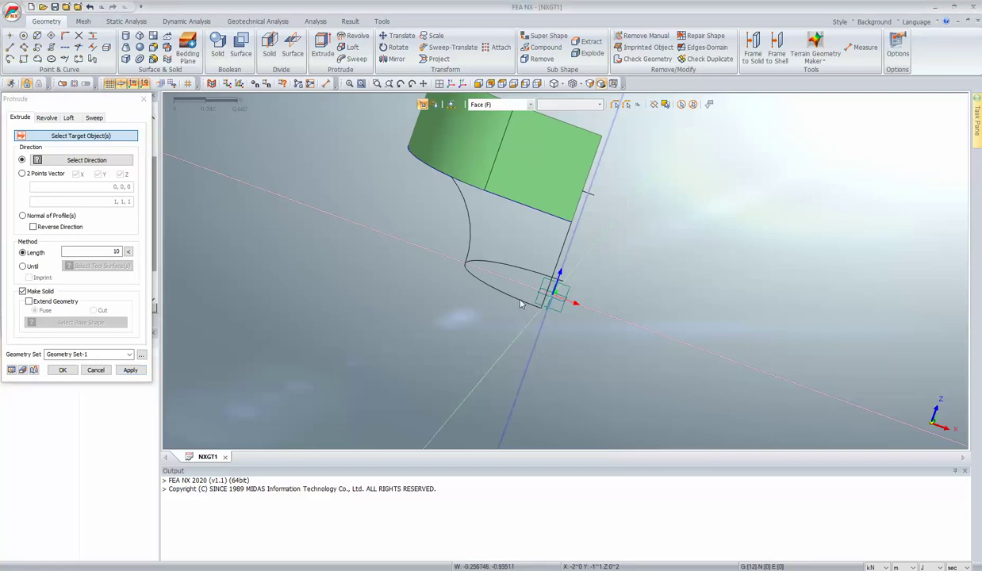
click(500, 104)
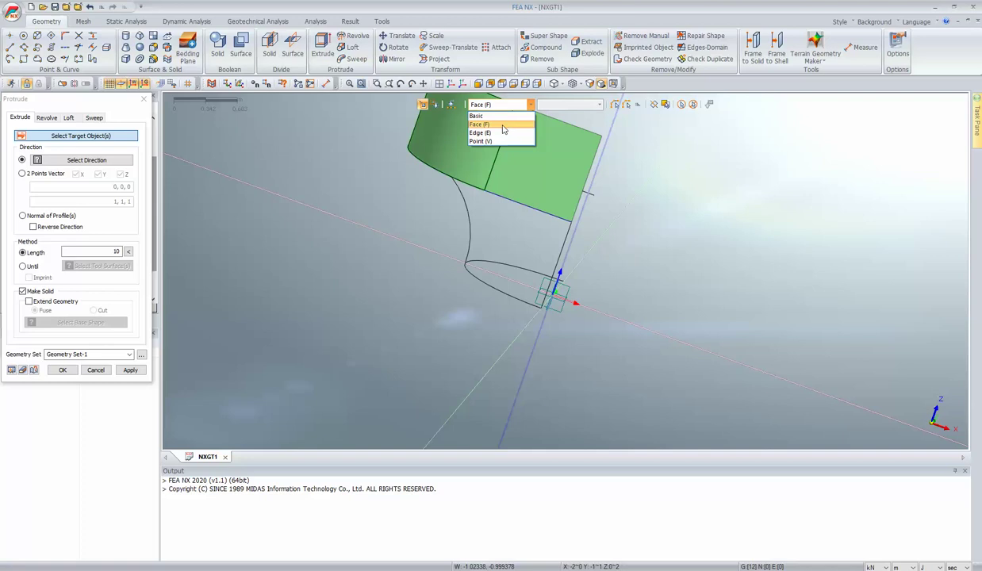
click(488, 124)
click(507, 299)
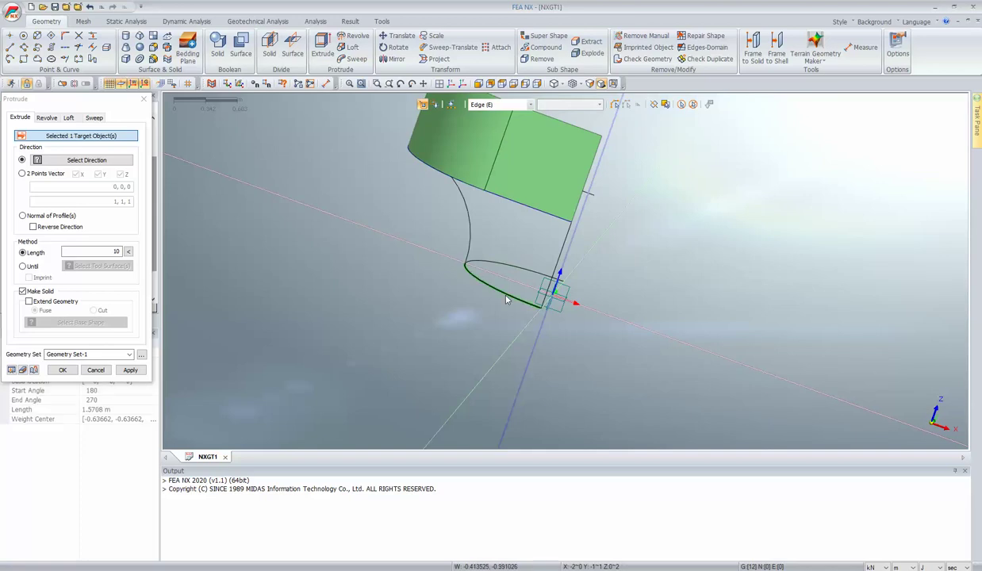
click(70, 160)
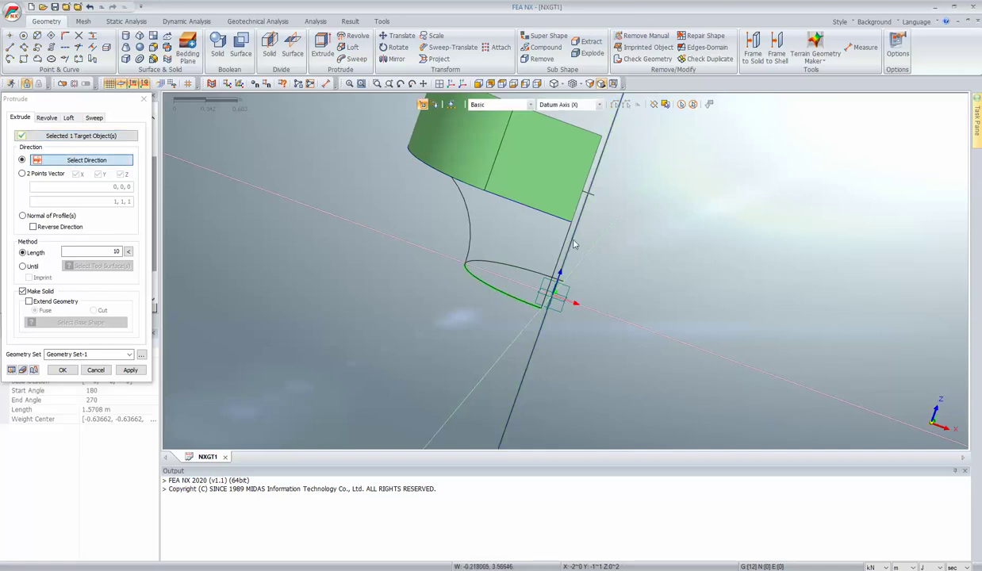
click(555, 235)
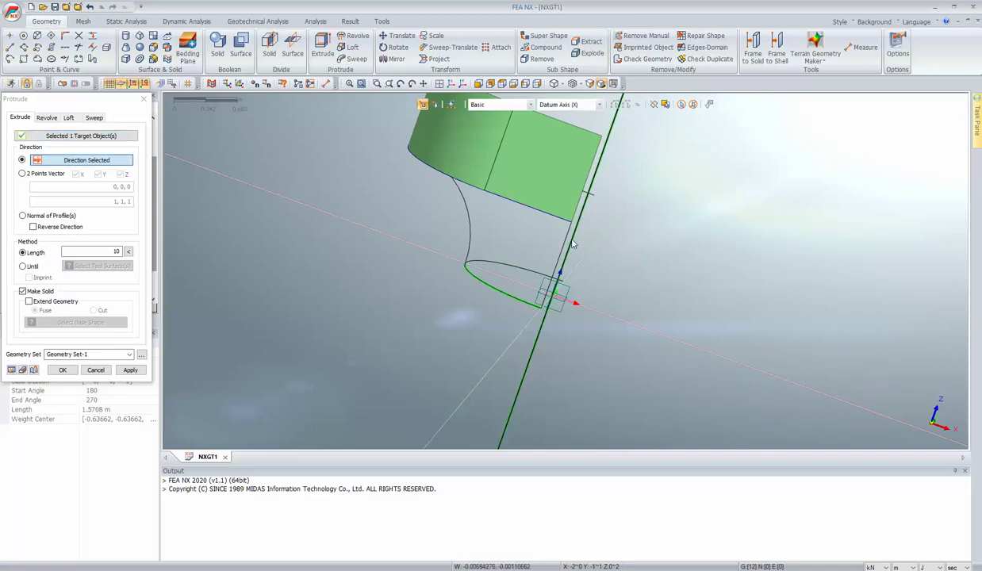
click(60, 227)
drag(64, 252, 123, 256)
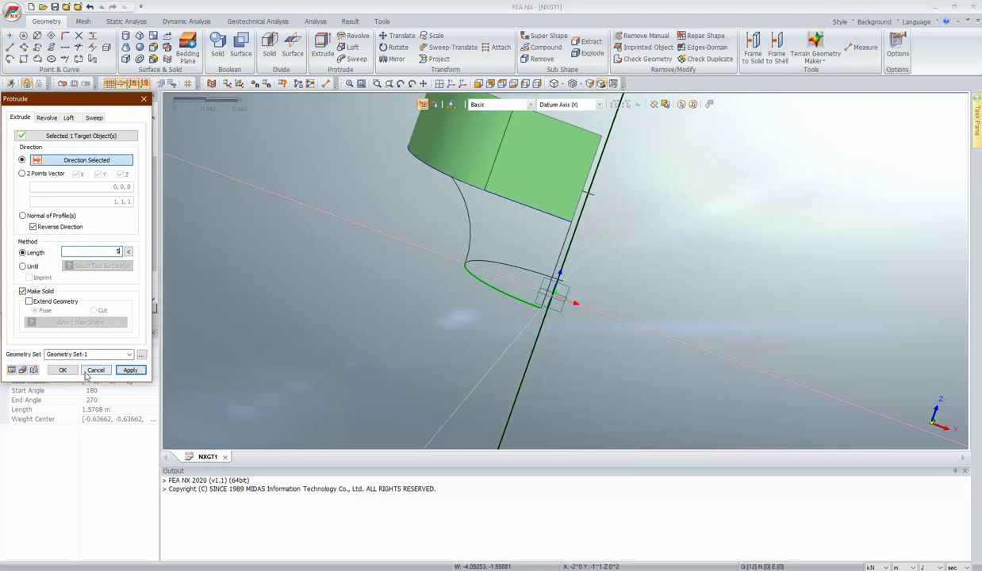
click(130, 371)
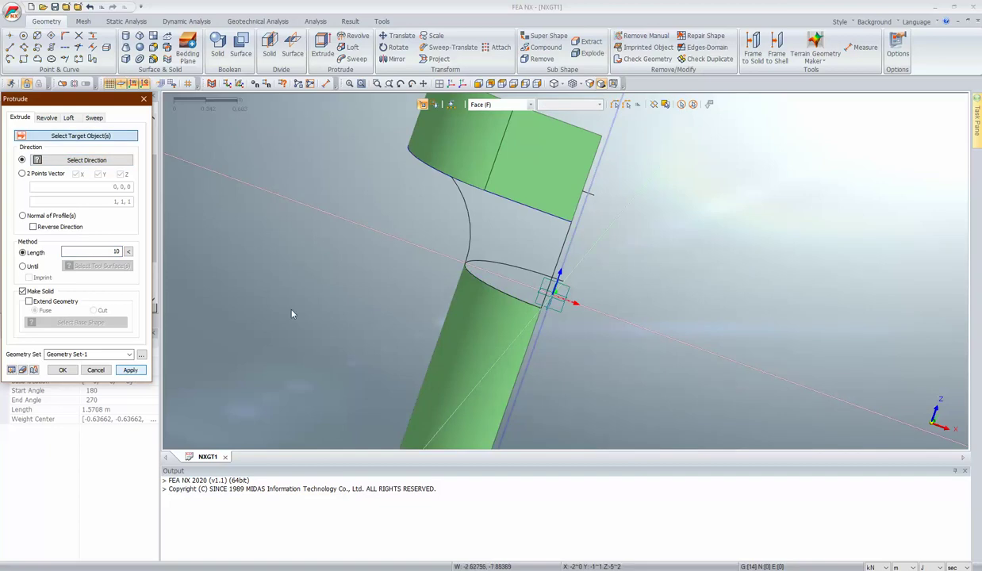
- Make Face 14 visible again and view all four surfaces
middle_drag(284, 303, 301, 332)
click(96, 371)
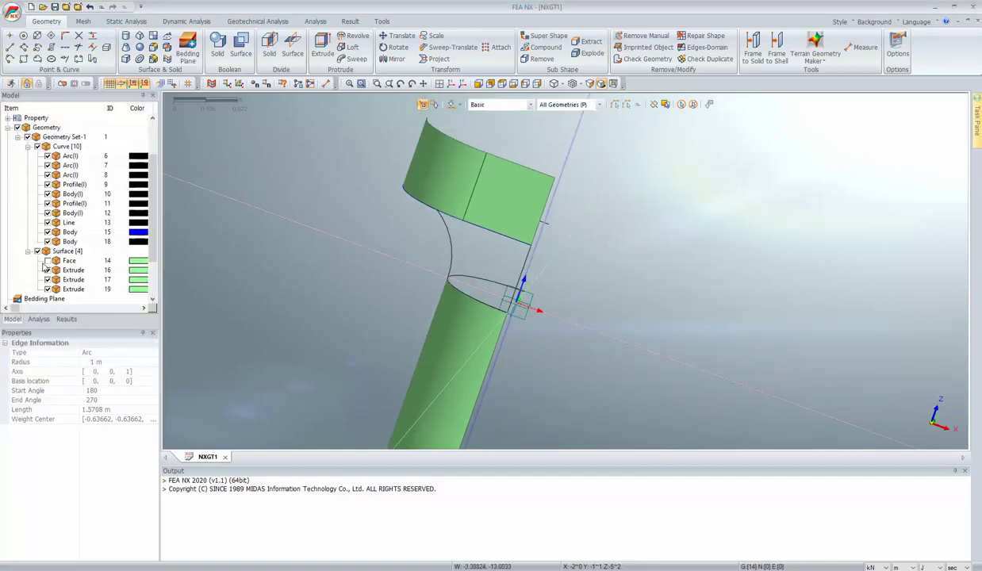
click(47, 260)
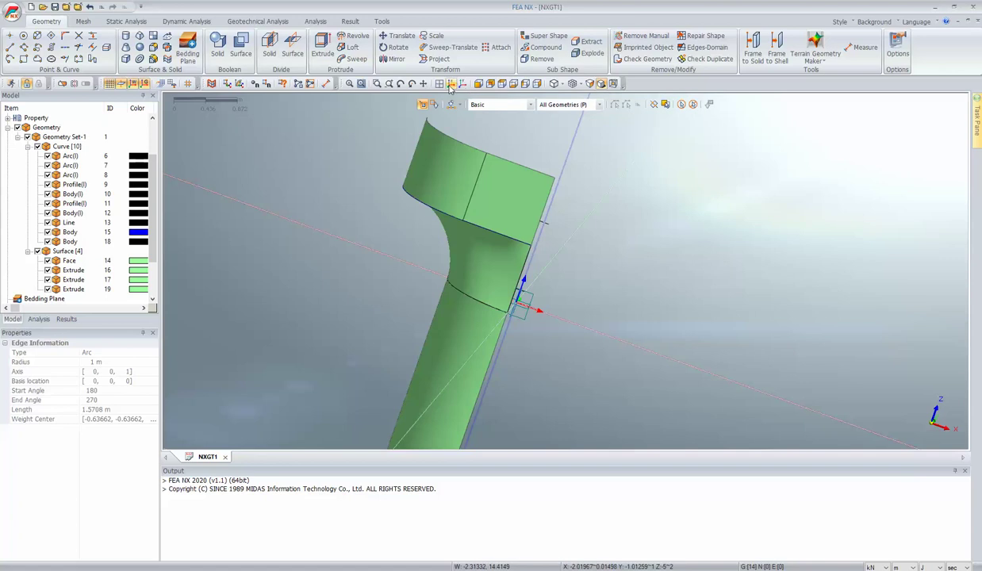
middle_drag(457, 95, 473, 246)
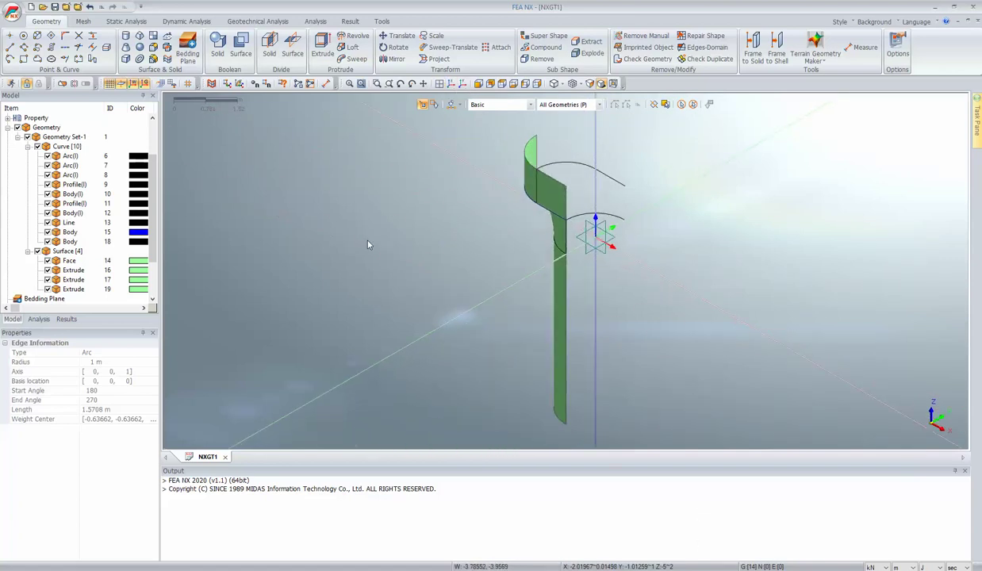
- Mirror-copy the four quarter surfaces about the datum plane at the origin
click(395, 60)
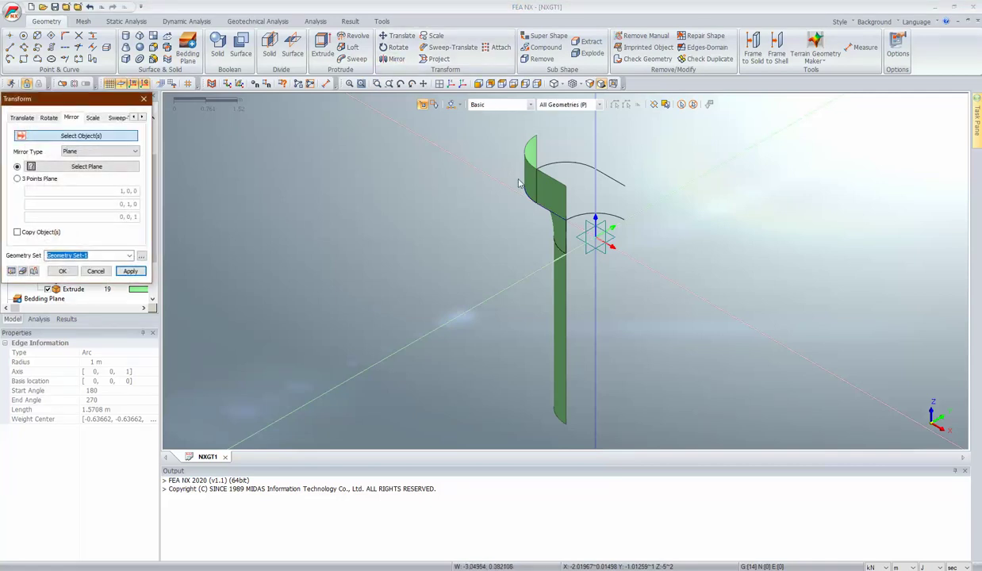
click(543, 188)
click(548, 218)
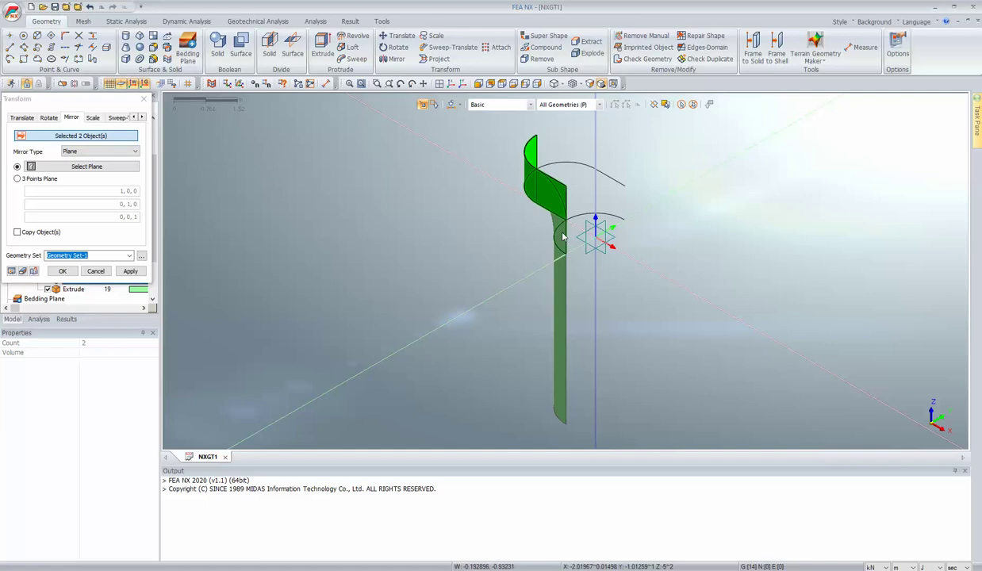
click(557, 266)
click(562, 305)
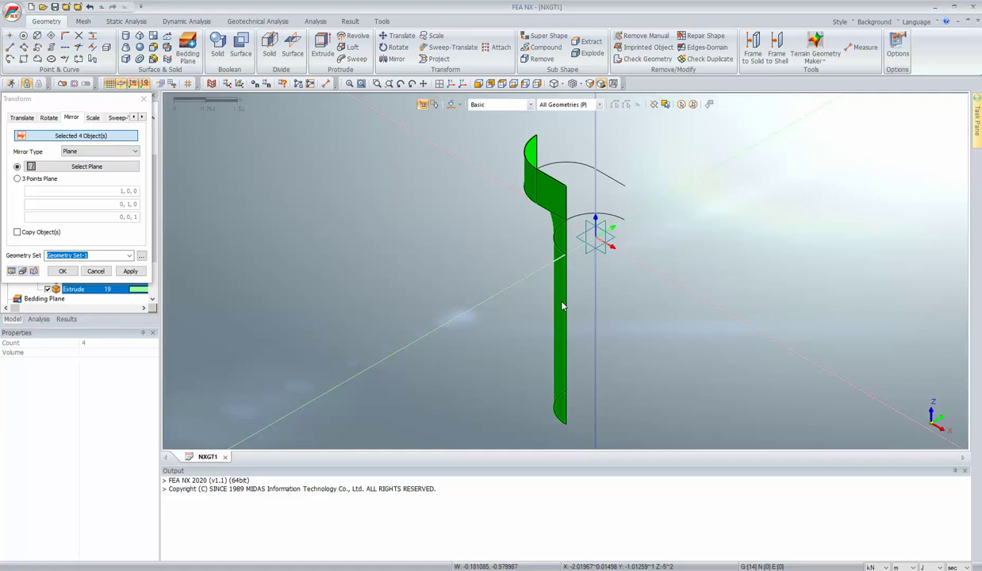
click(85, 167)
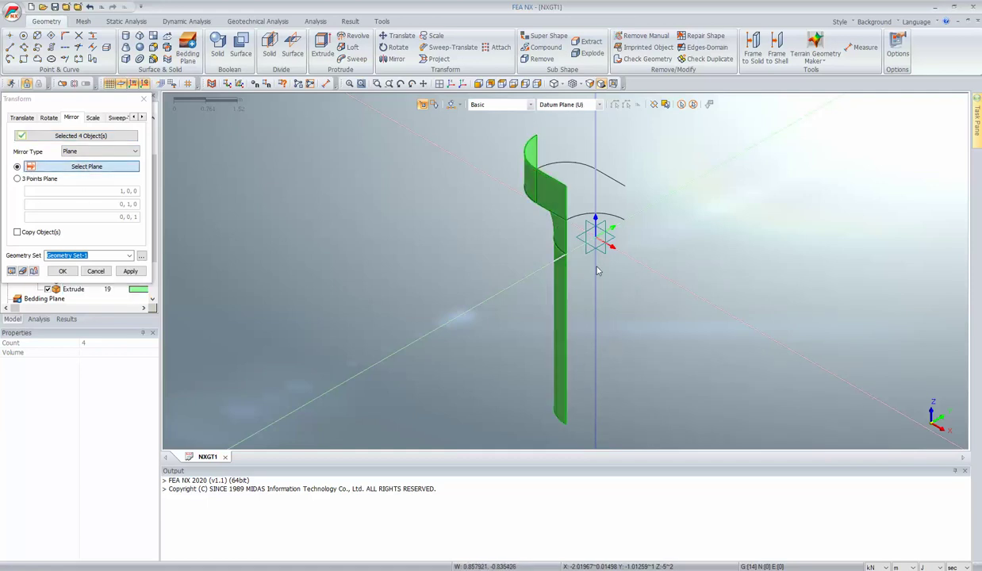
click(588, 228)
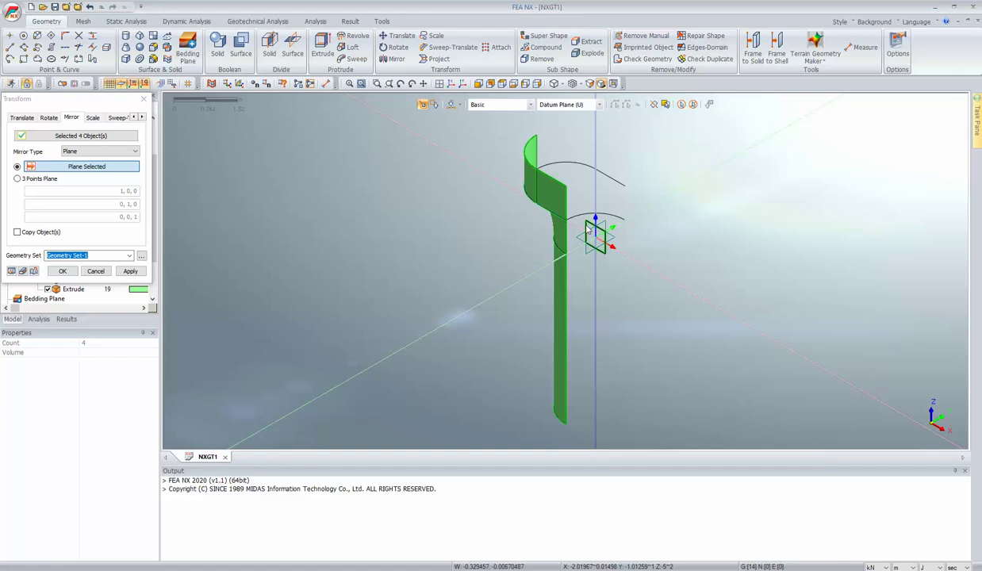
click(47, 232)
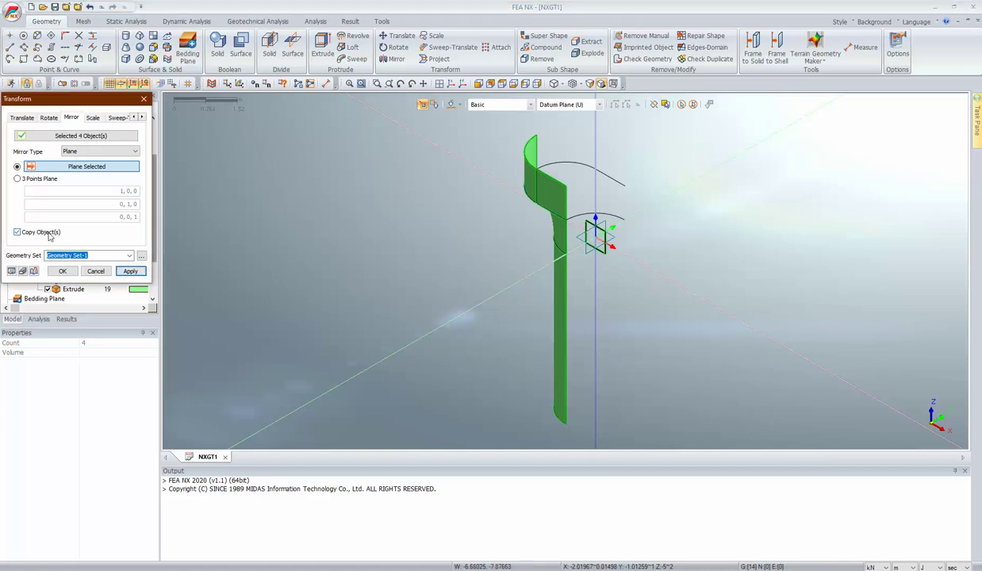
click(130, 271)
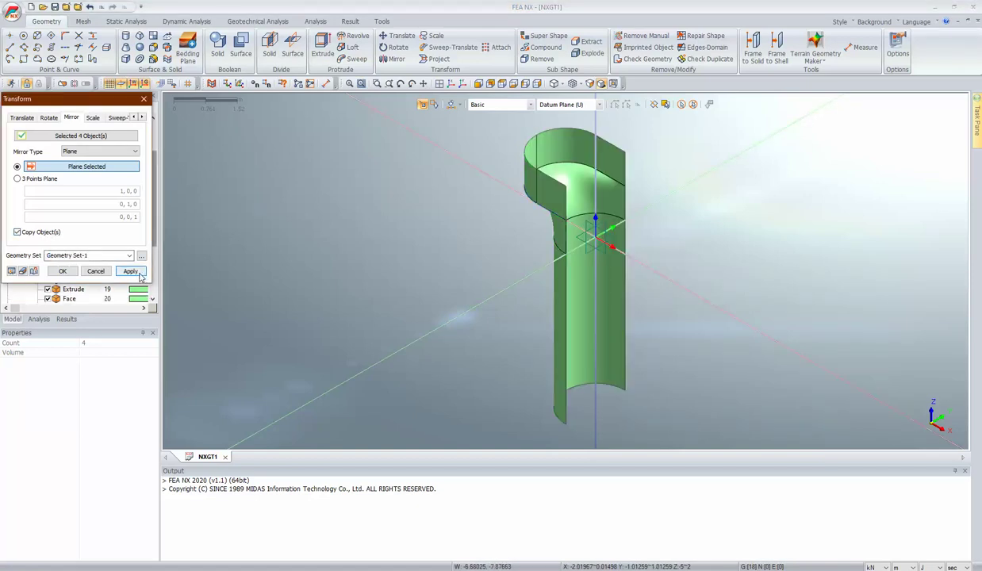
- Mirror-copy the resulting half shell about the other datum plane into a full oval pier
click(98, 136)
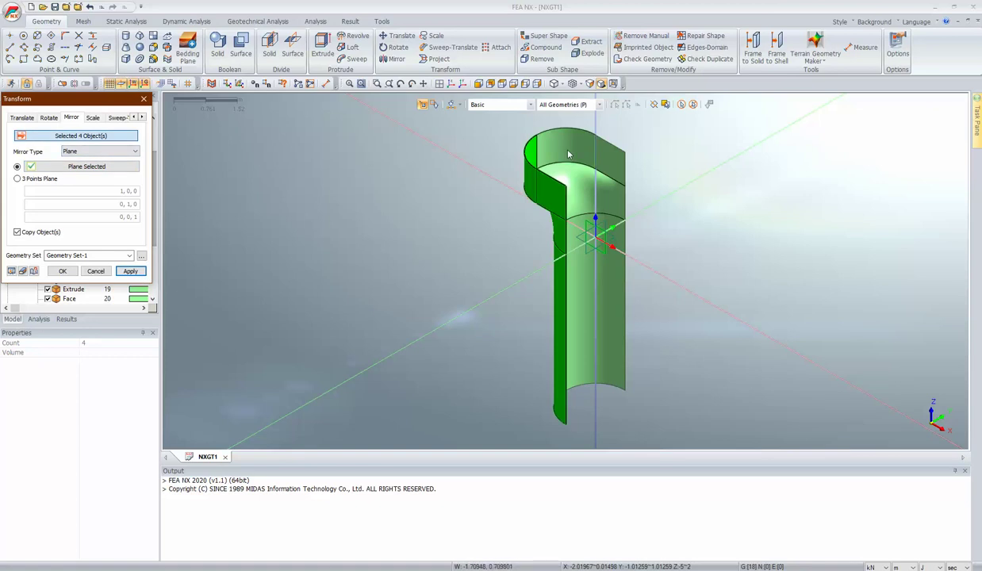
click(577, 182)
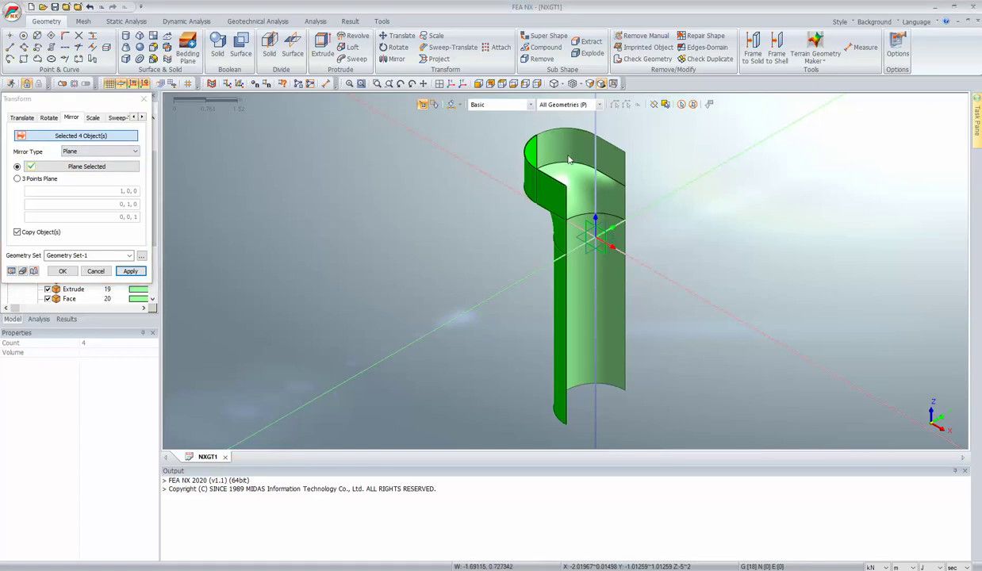
click(616, 173)
click(616, 279)
click(615, 288)
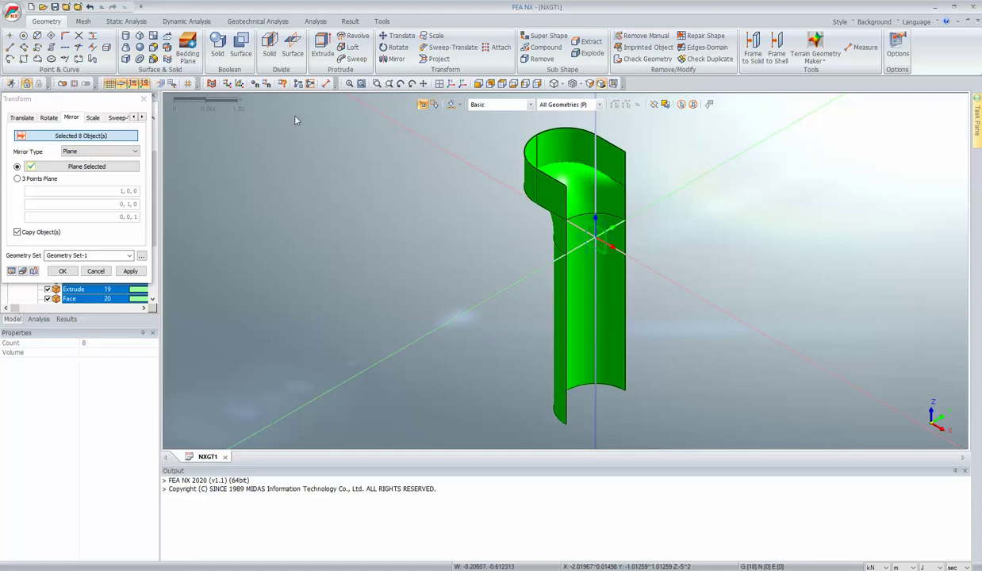
click(102, 166)
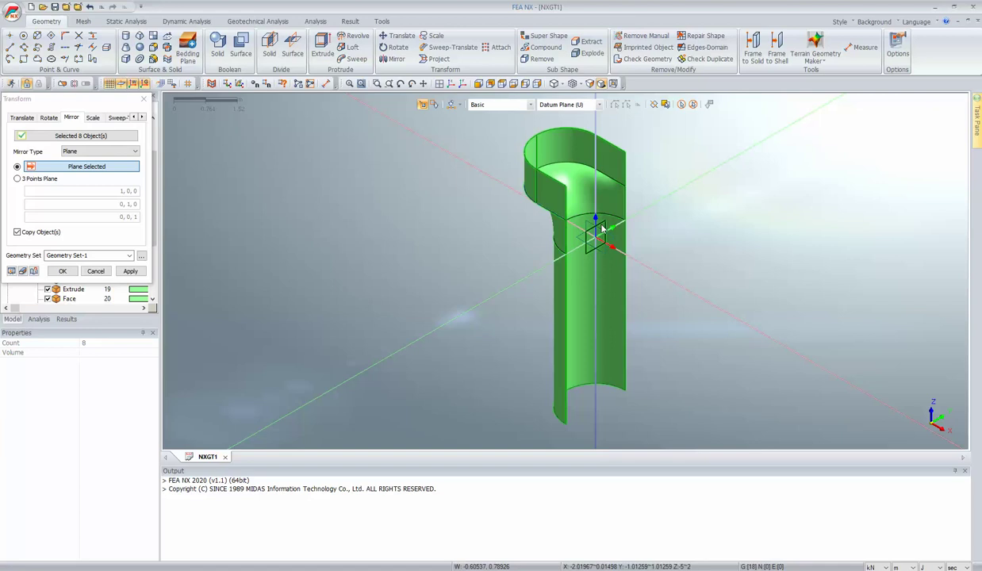
click(127, 272)
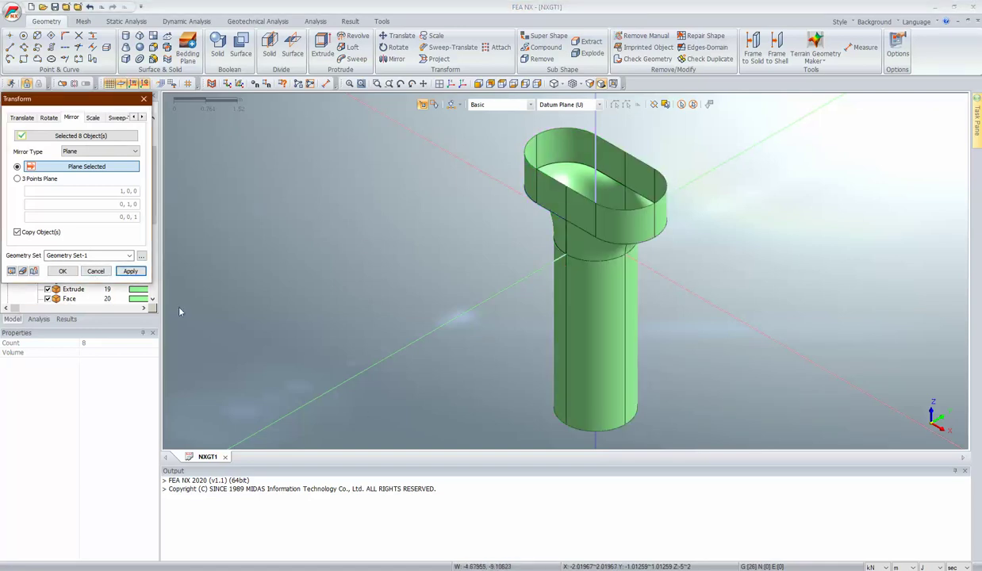
click(95, 271)
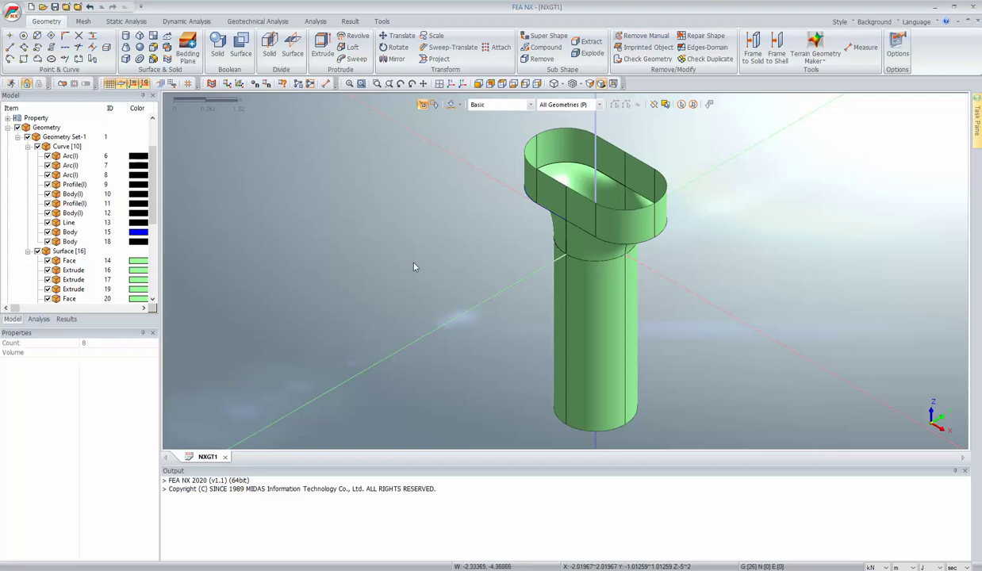
click(463, 83)
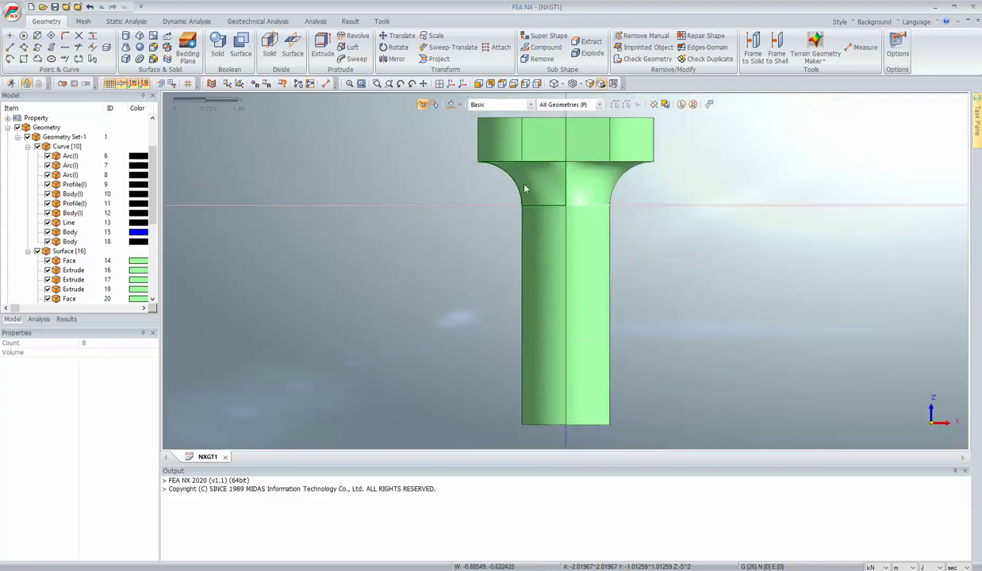
- Make flat faces from the cap's top edges and the column base edges
click(157, 39)
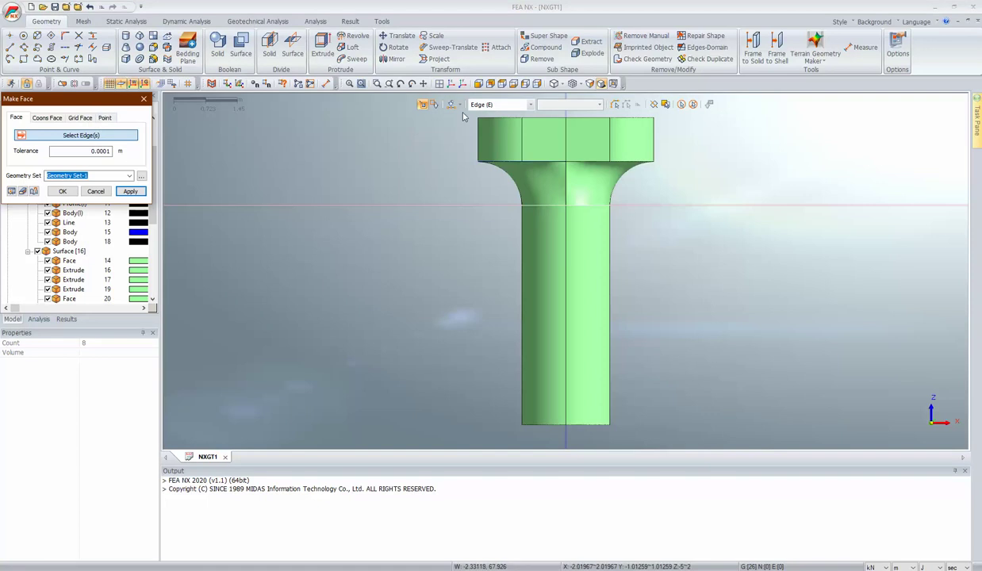
drag(474, 115, 663, 129)
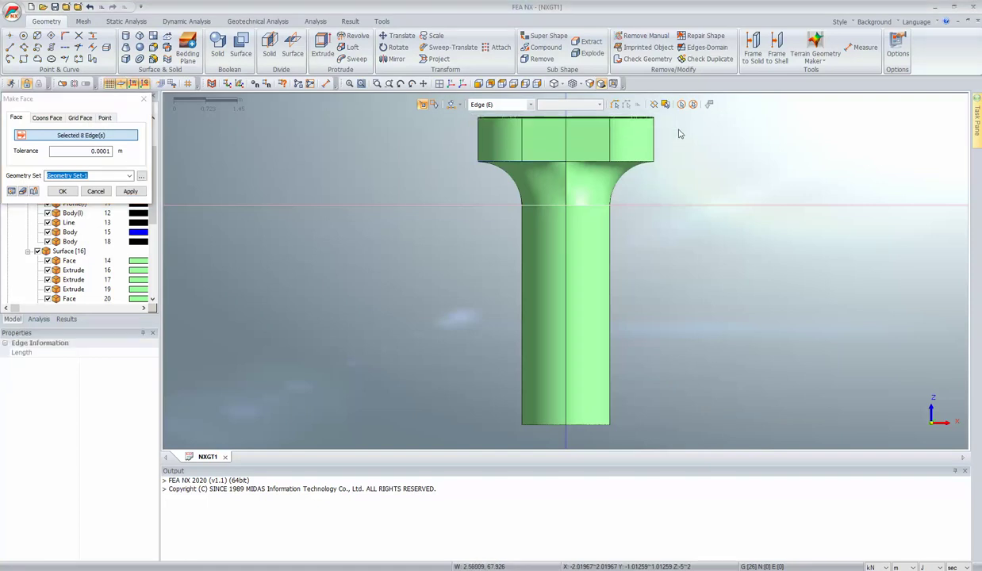
click(131, 191)
drag(503, 411, 647, 436)
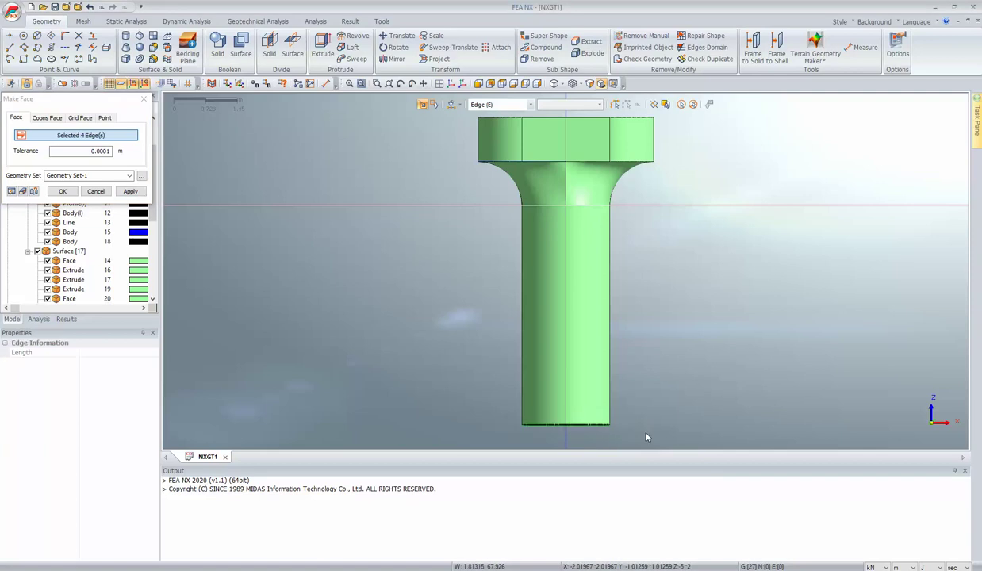
click(131, 192)
click(95, 191)
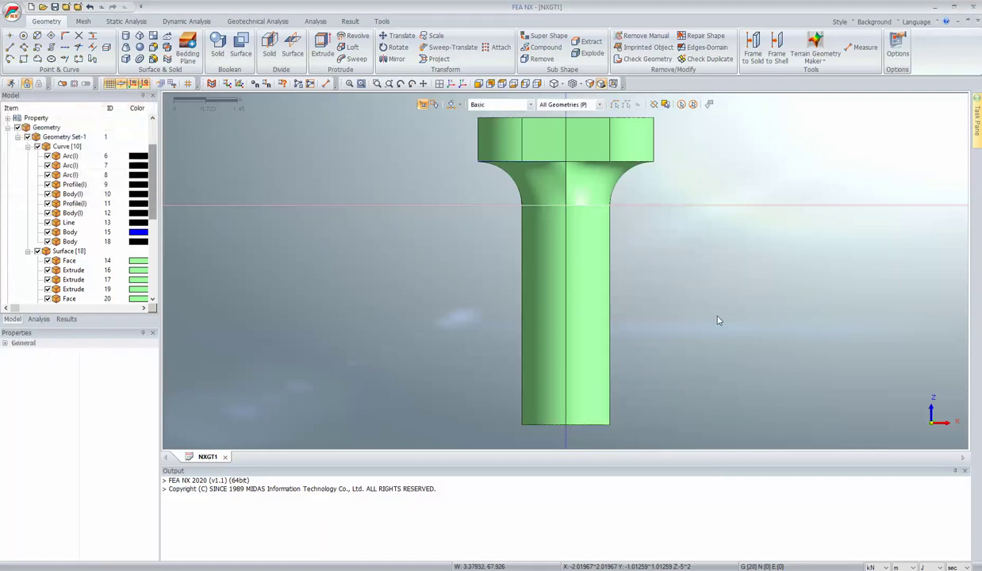
ctrl+middle_drag(632, 404, 742, 211)
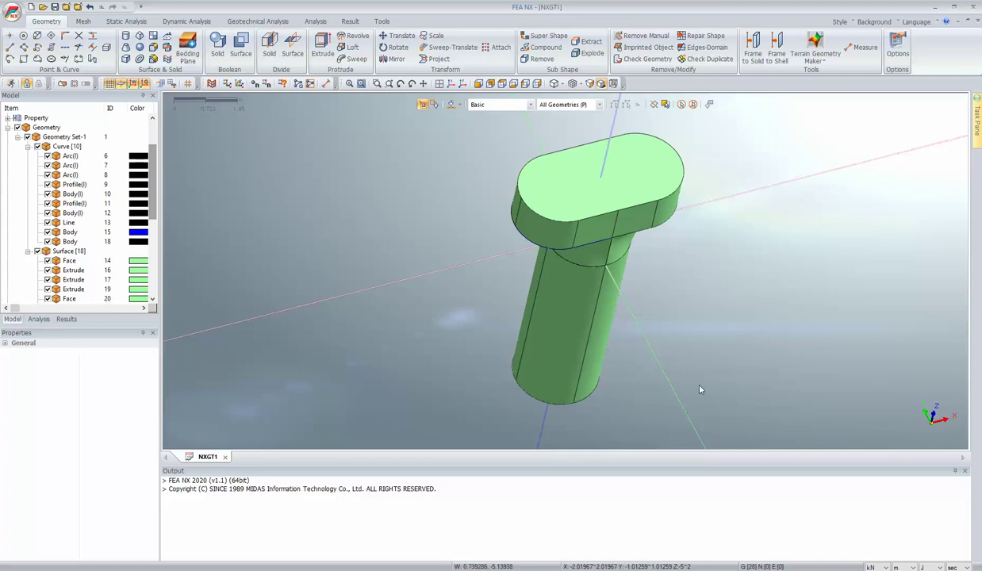
- Boolean-sew all 18 pier surfaces with Make Solid checked
click(244, 51)
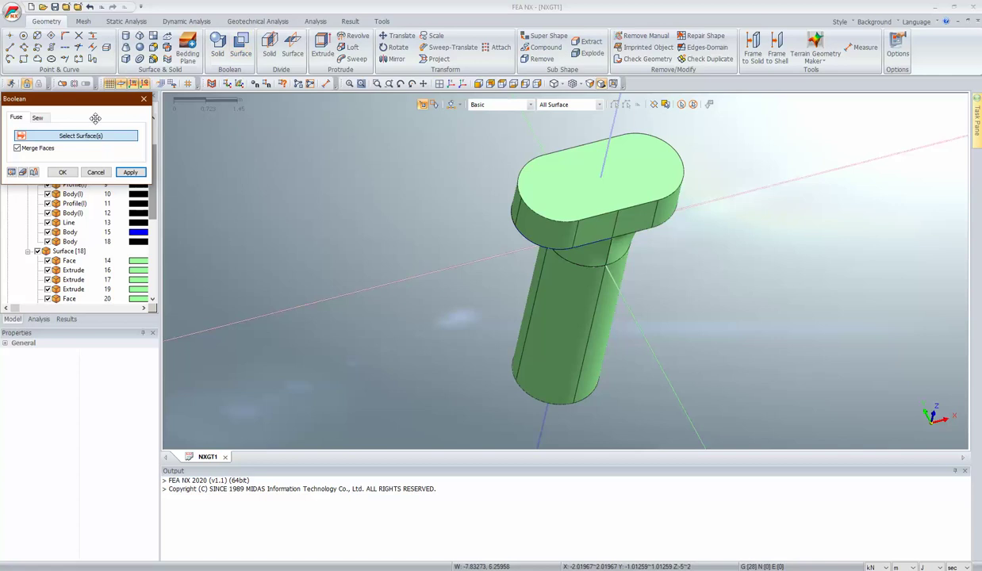
click(40, 119)
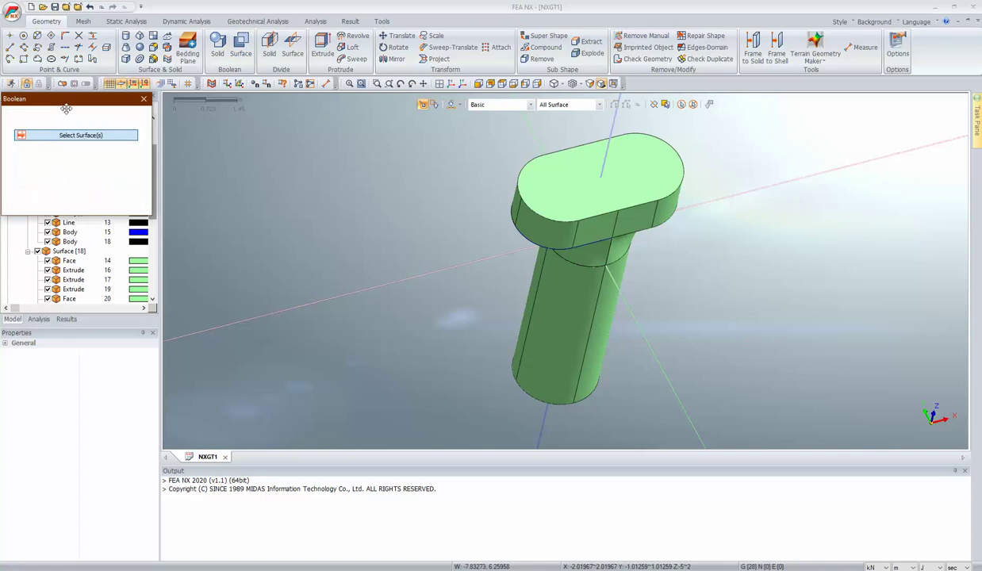
drag(68, 98, 150, 131)
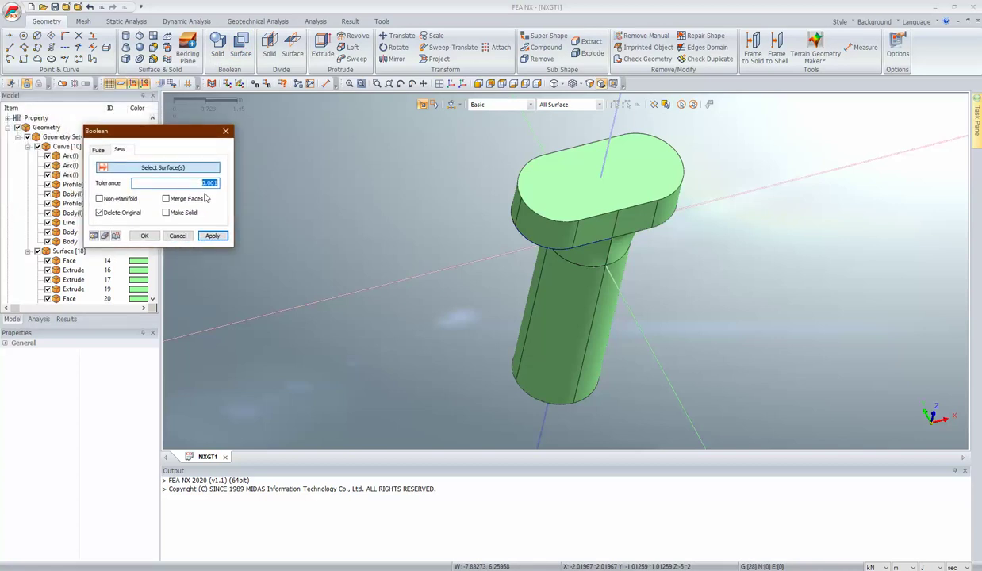
click(167, 213)
drag(486, 120, 739, 421)
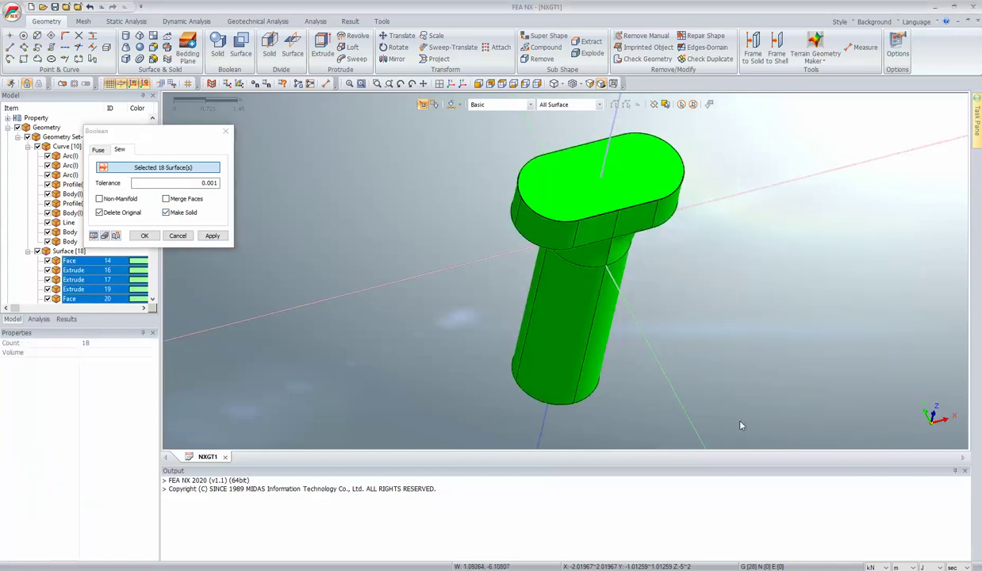
click(144, 235)
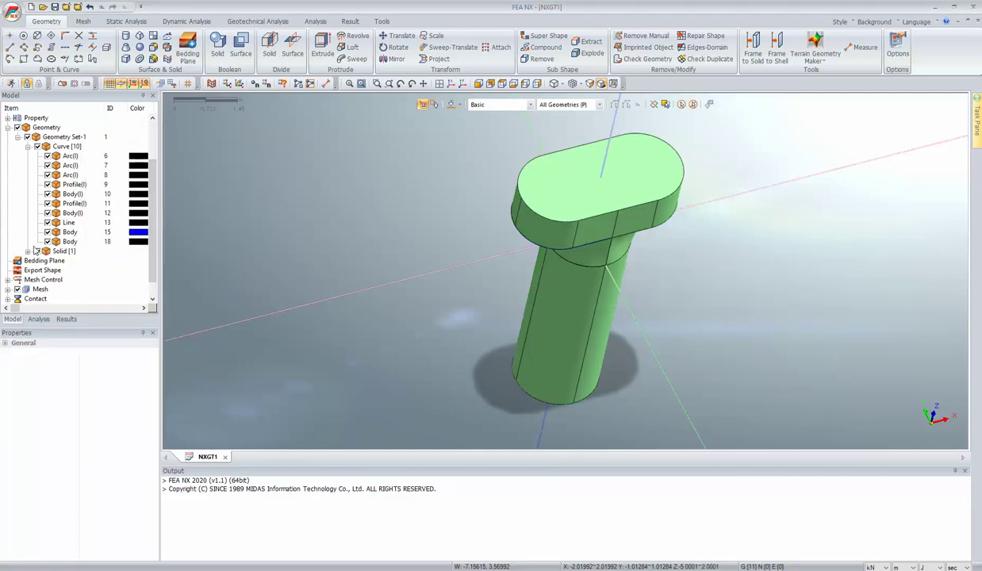
- Rename the new solid from Face to 'Pier' in Properties
click(28, 251)
click(69, 261)
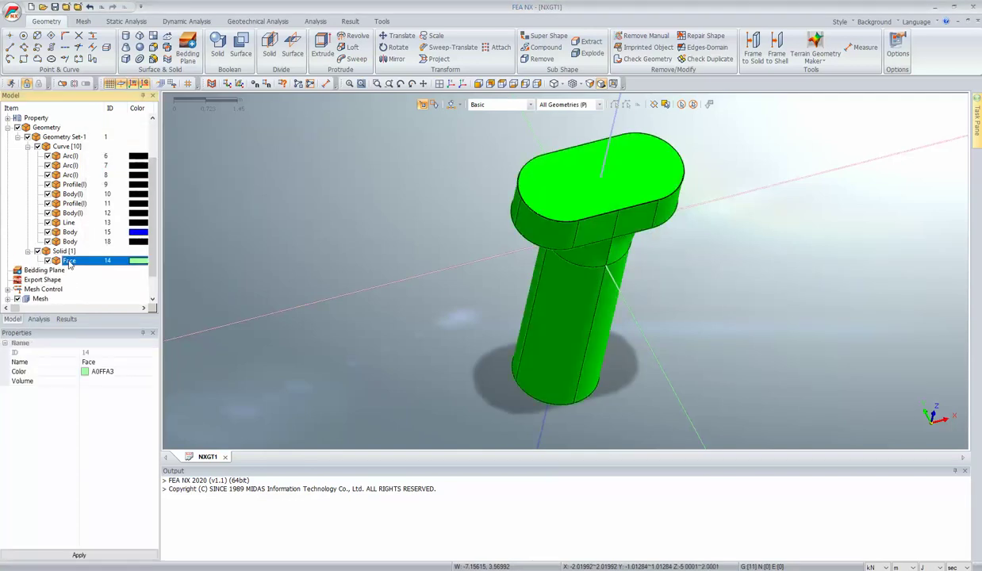
click(104, 363)
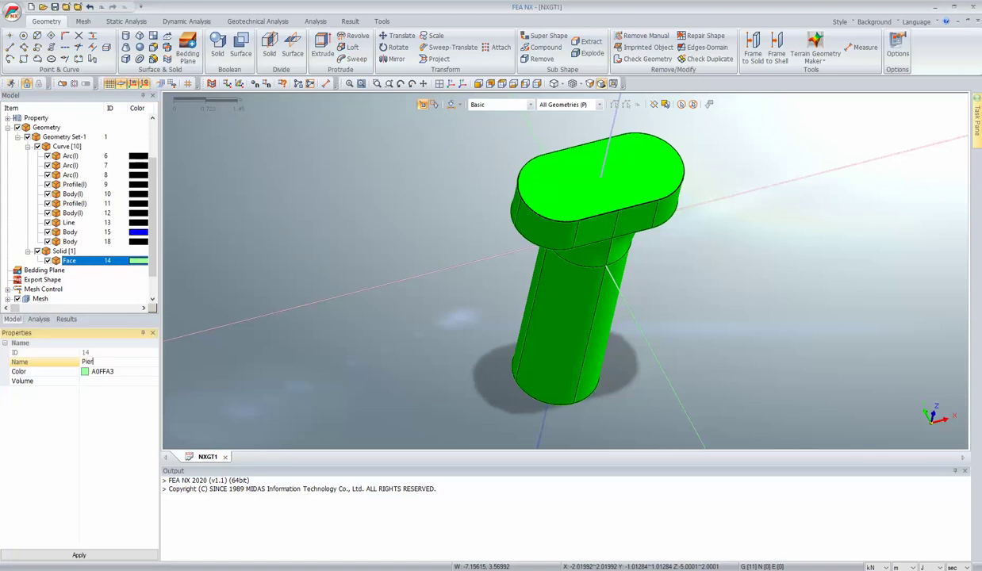
text(Pier)
click(88, 555)
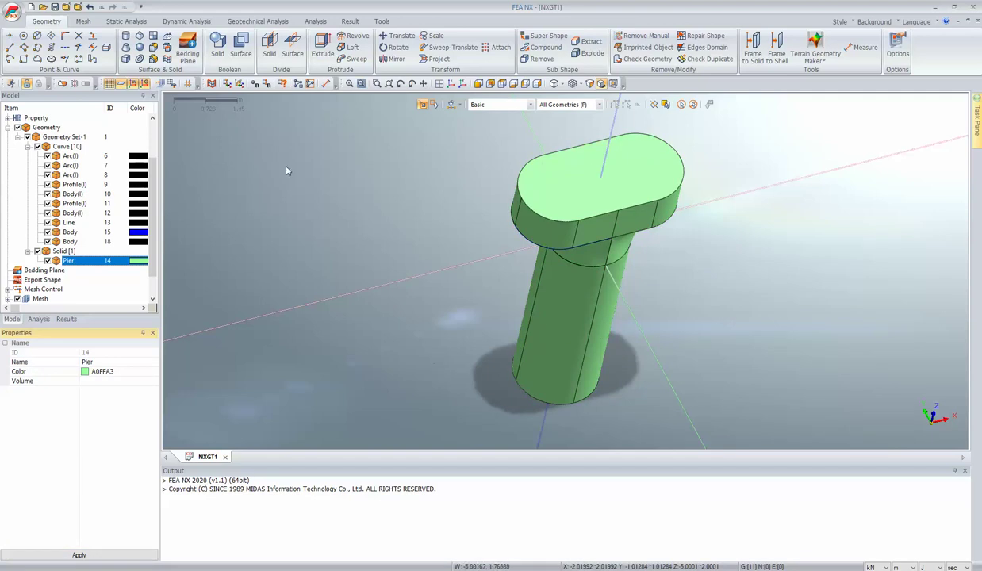
- Set up a Generate 3D mesh of the pier solid with size 0.3 and mesh set Pier
click(82, 21)
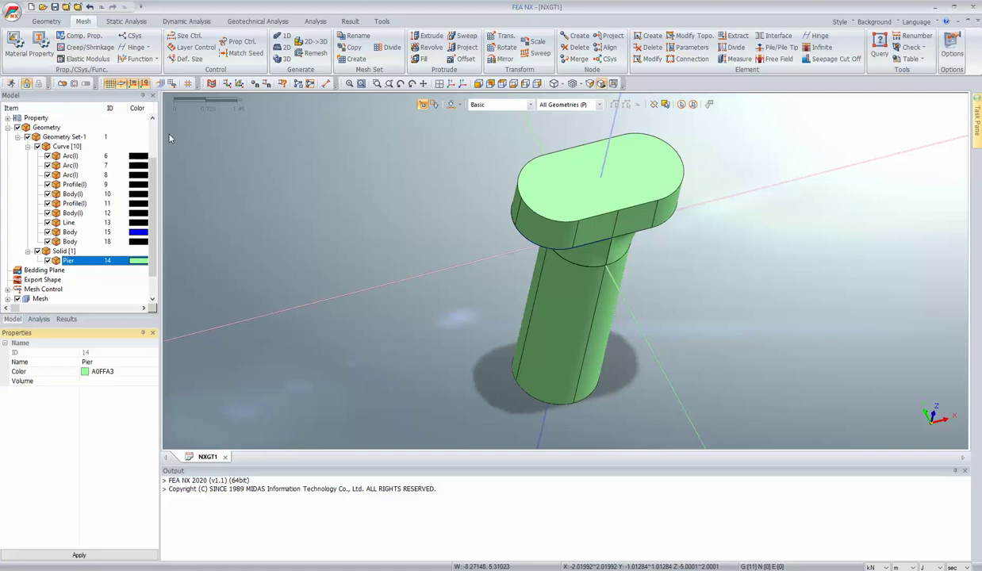
click(284, 61)
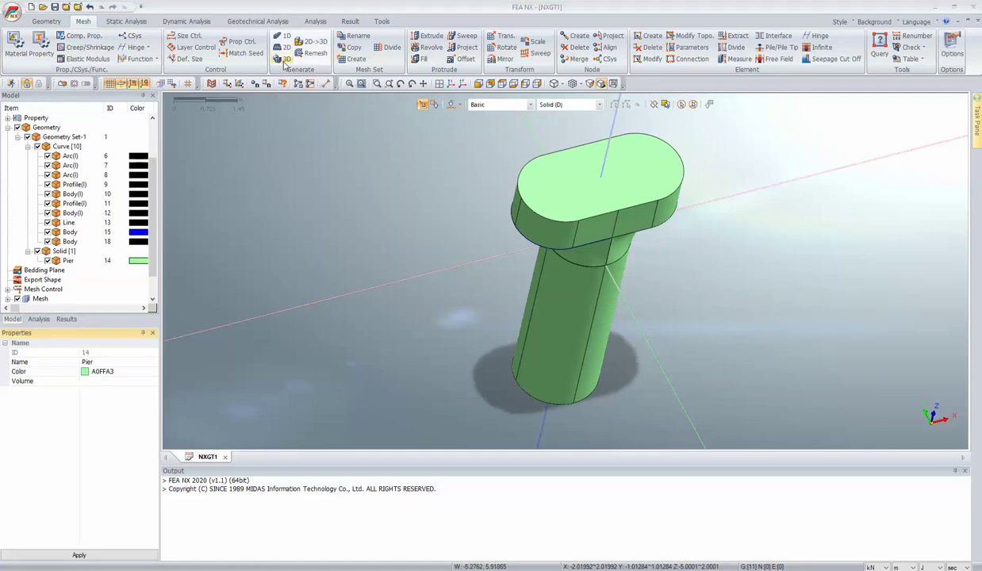
click(550, 198)
double_click(111, 159)
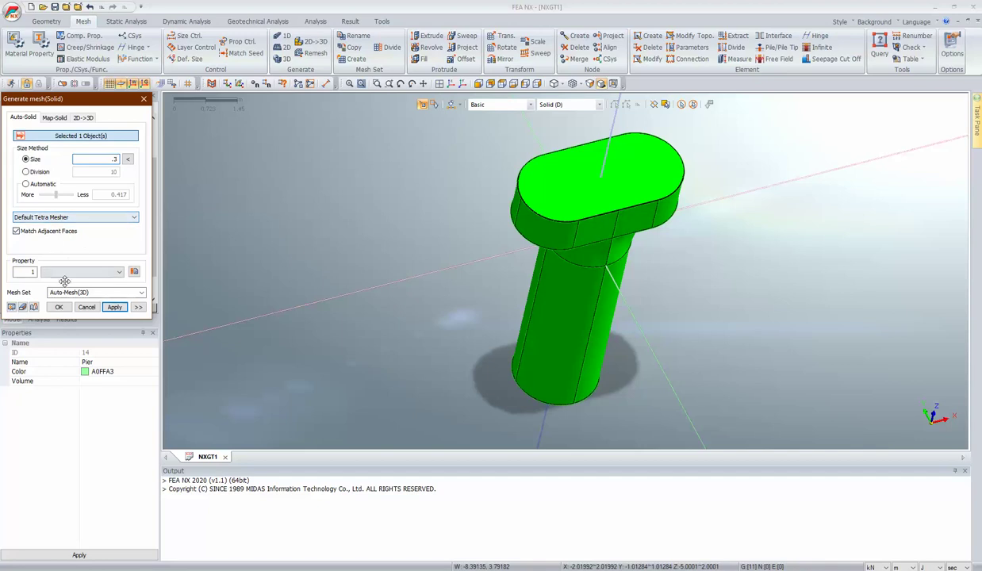
click(134, 272)
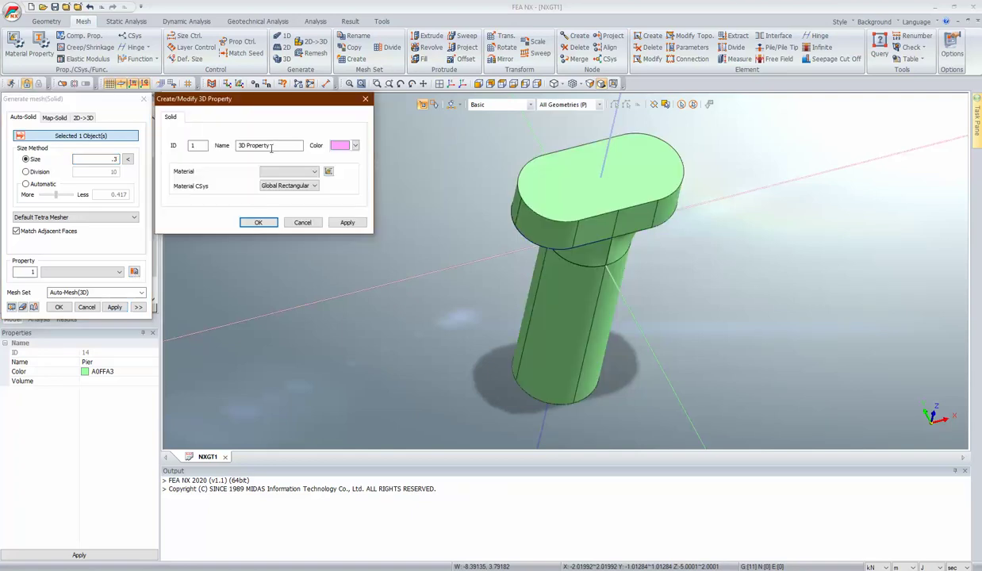
click(304, 224)
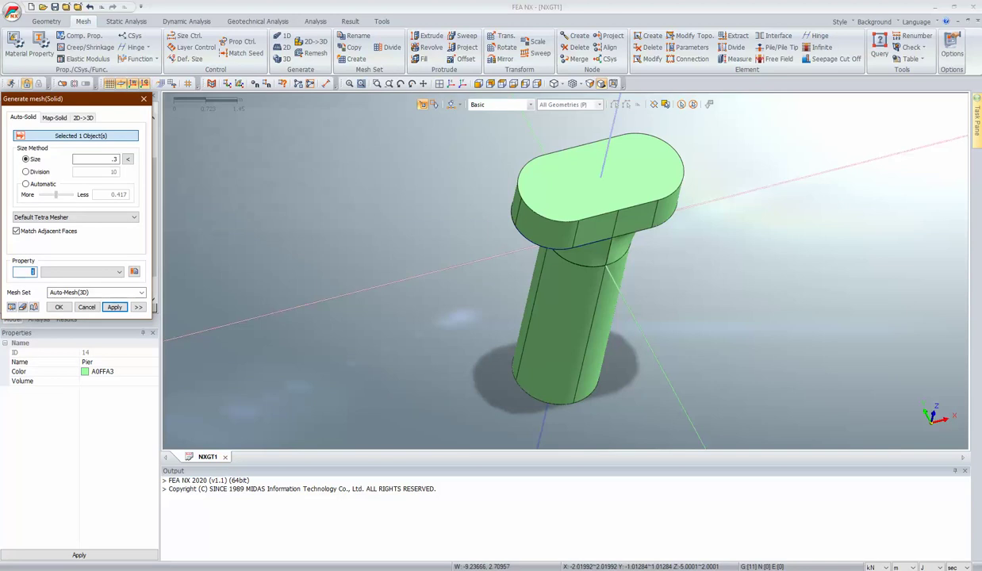
drag(122, 293, 47, 291)
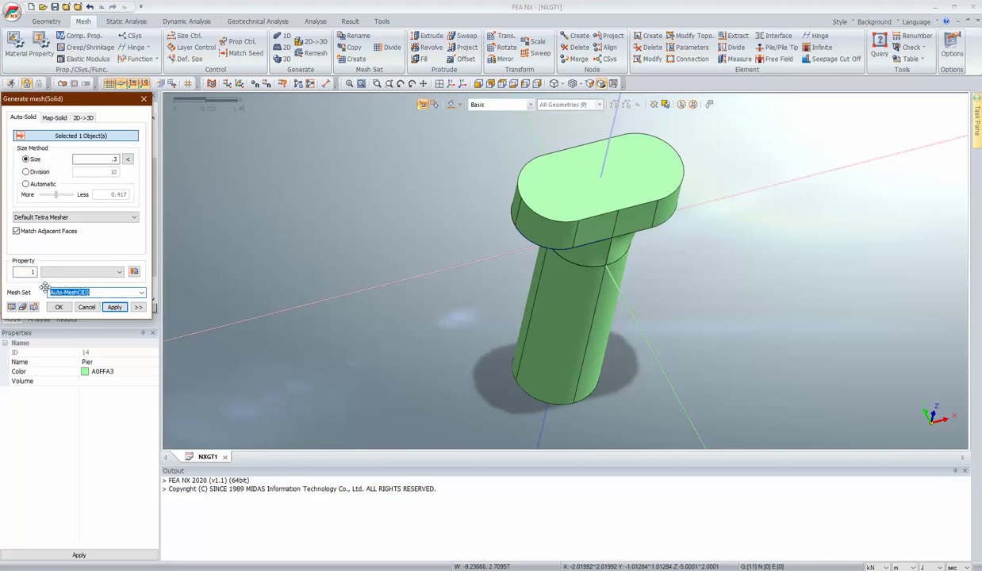
text(Pier)
- Reselect the pier solid after the no-part warning and generate the tetrahedral mesh
click(57, 308)
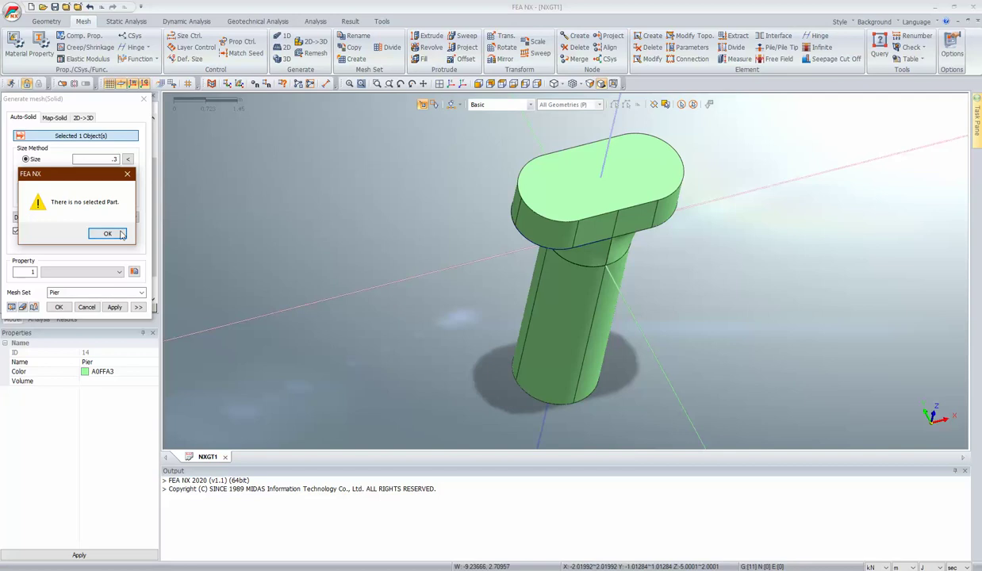
click(121, 234)
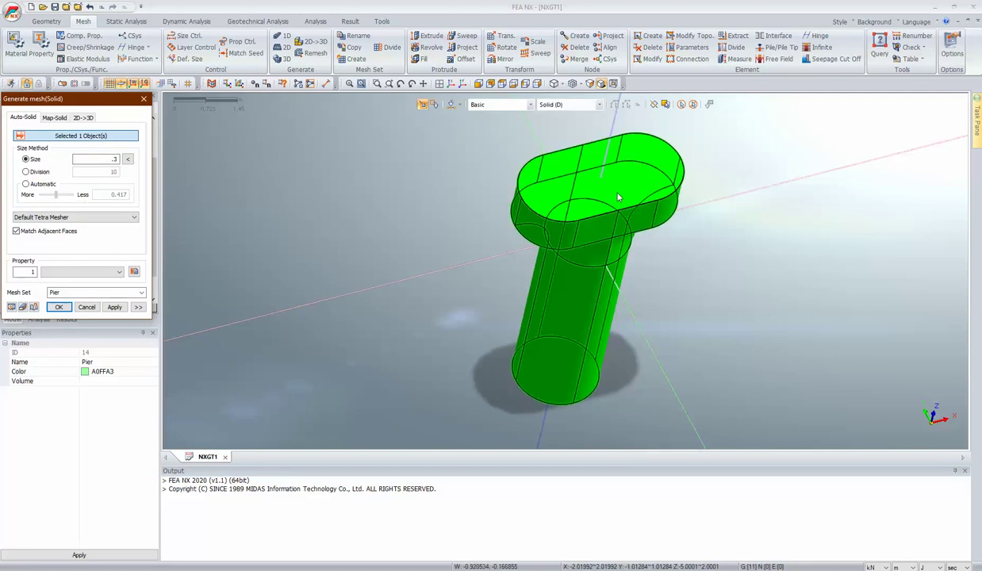
click(107, 140)
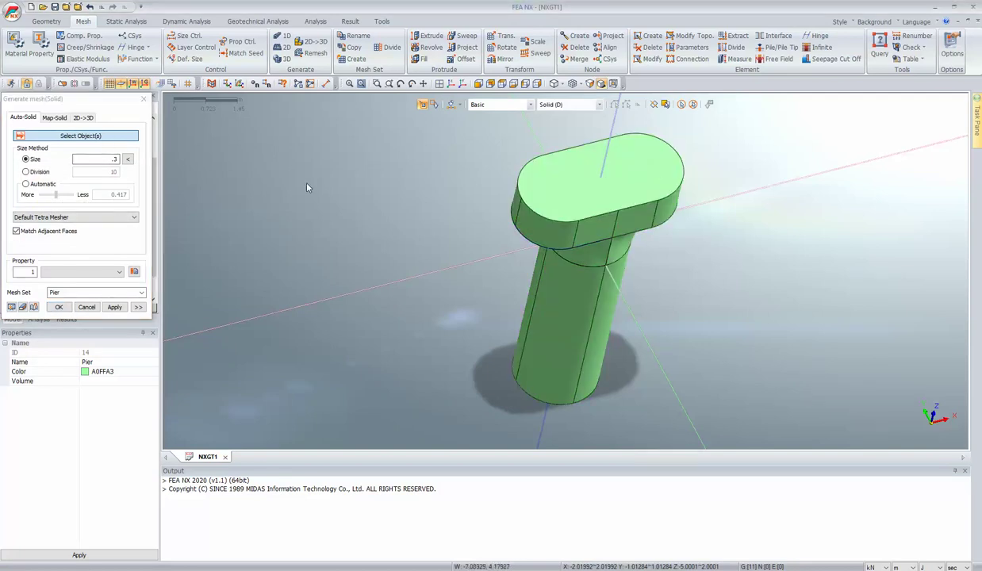
click(591, 195)
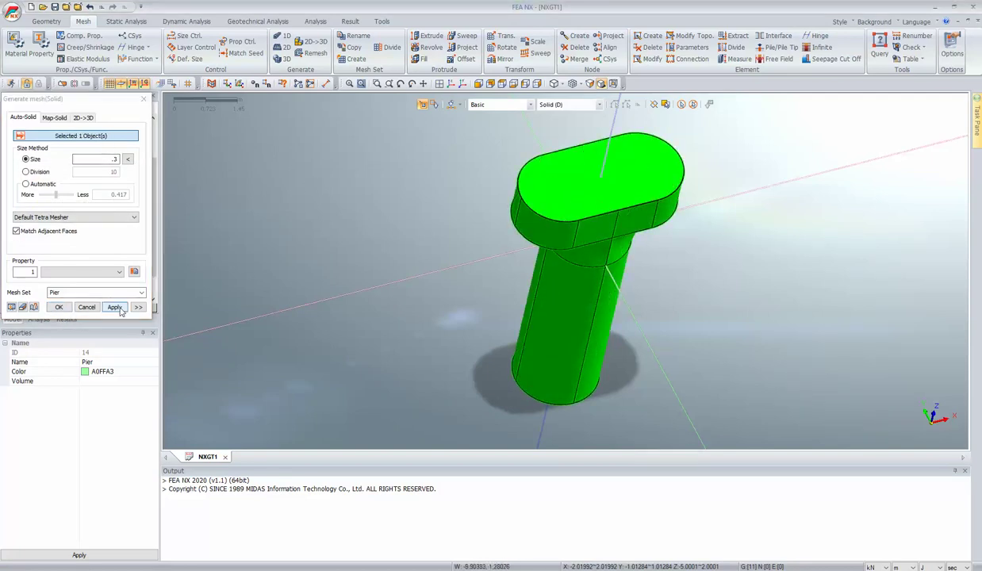
click(114, 307)
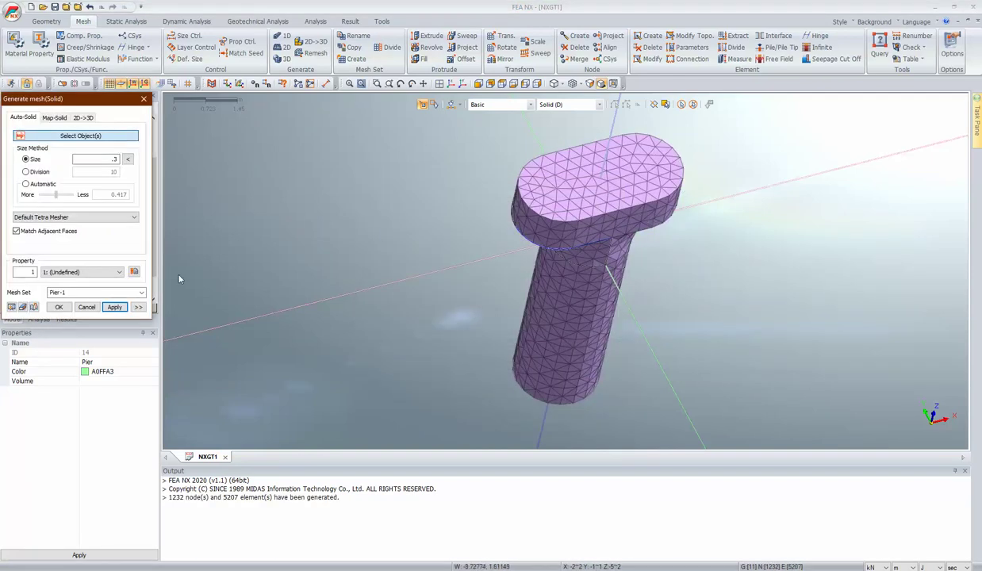
click(86, 307)
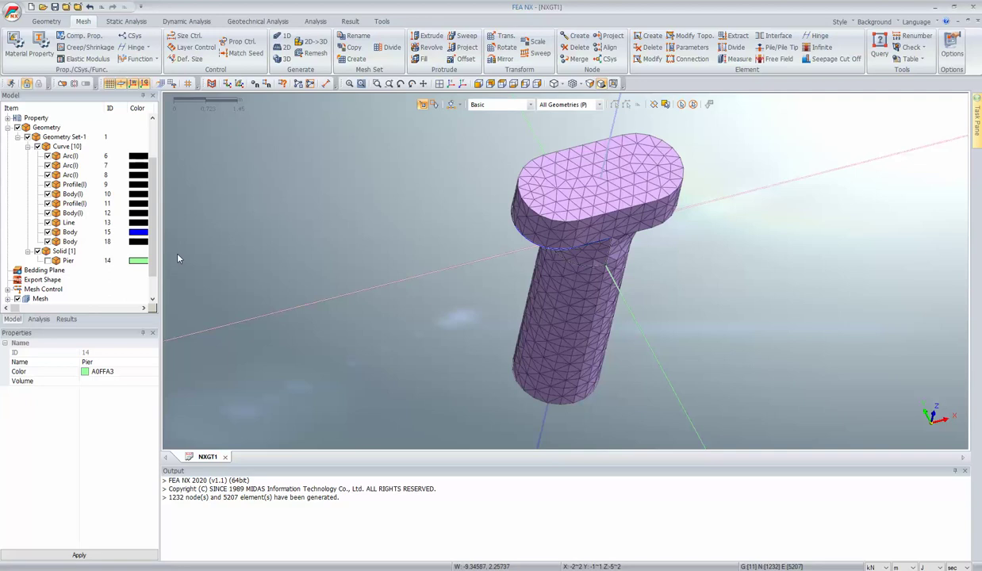
- Create isotropic material Conc with E 35000, Poisson's ratio 0.2 and unit weight 25
click(24, 49)
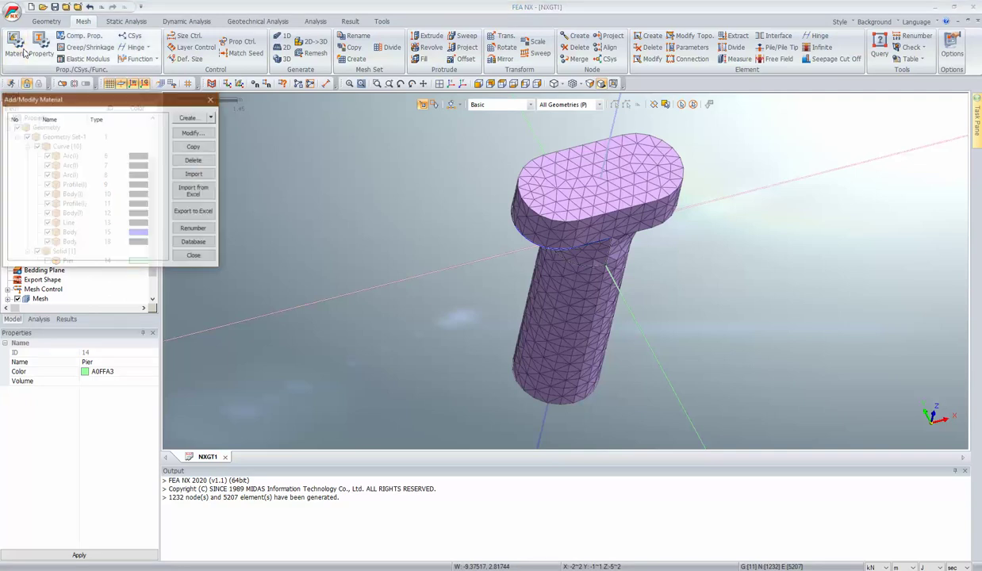
click(211, 117)
click(213, 131)
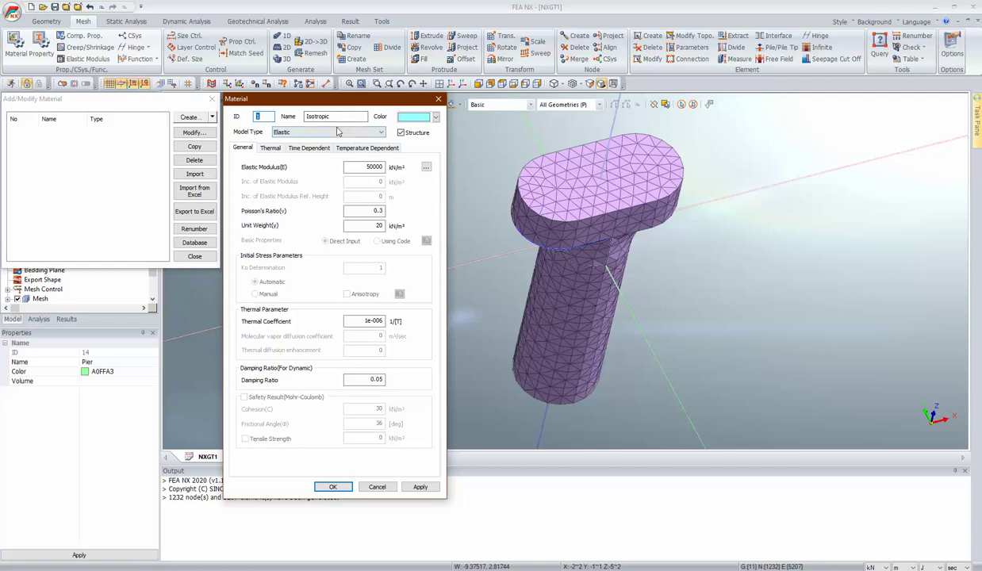
key(Tab)
text(Con)
double_click(367, 168)
double_click(372, 211)
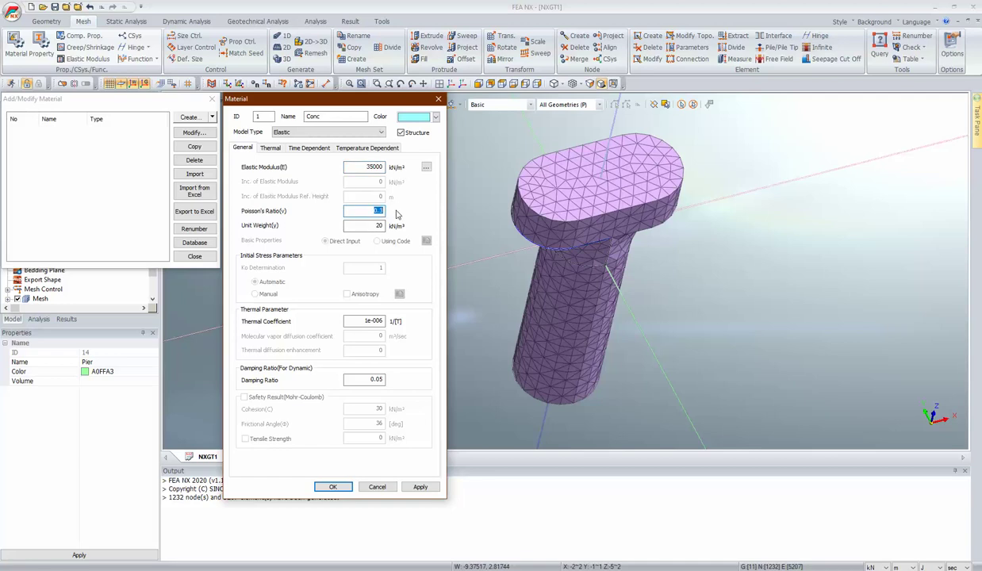
text(.2)
double_click(380, 226)
click(334, 486)
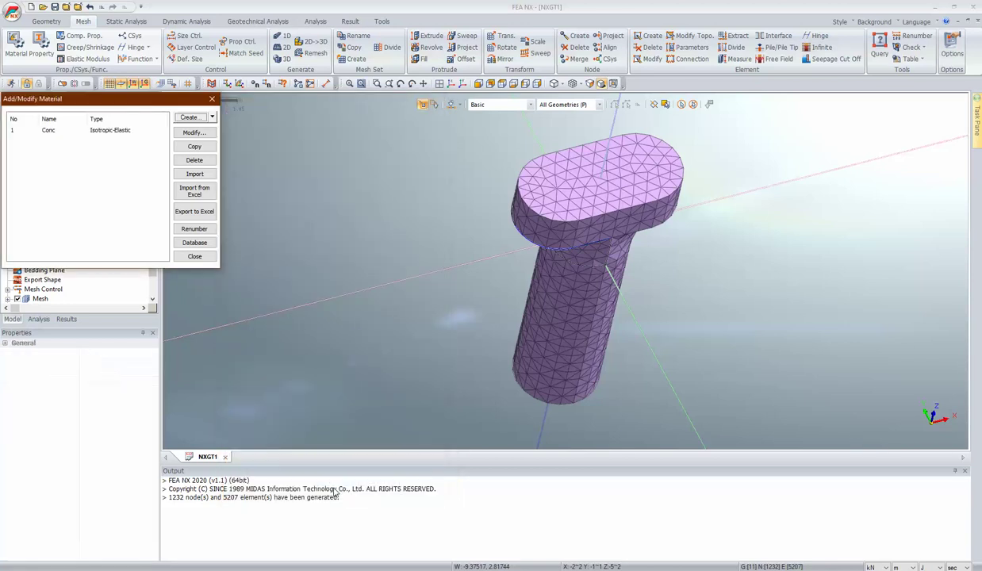
click(195, 257)
- Check the available property types in the property definitions, then close them
click(42, 49)
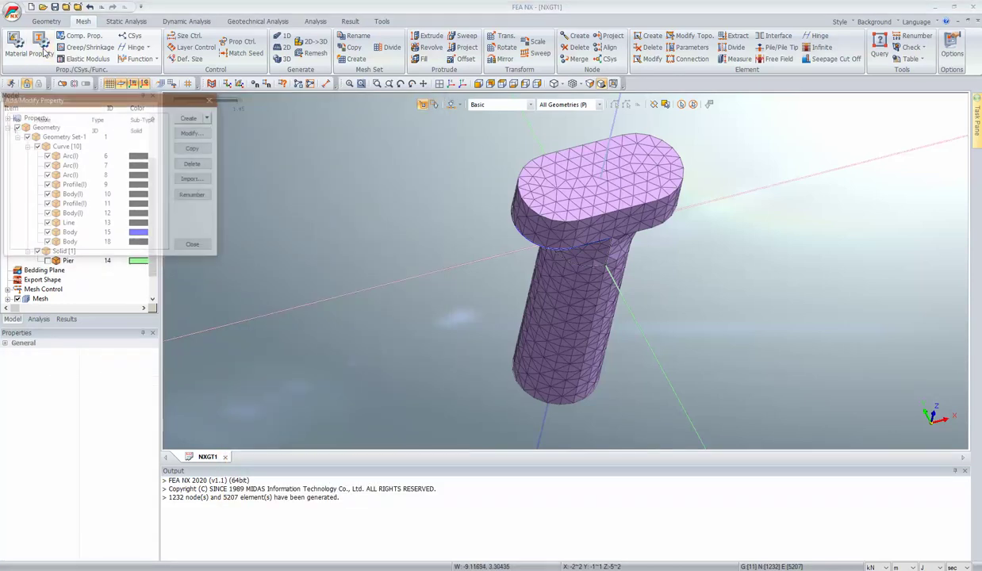
click(211, 118)
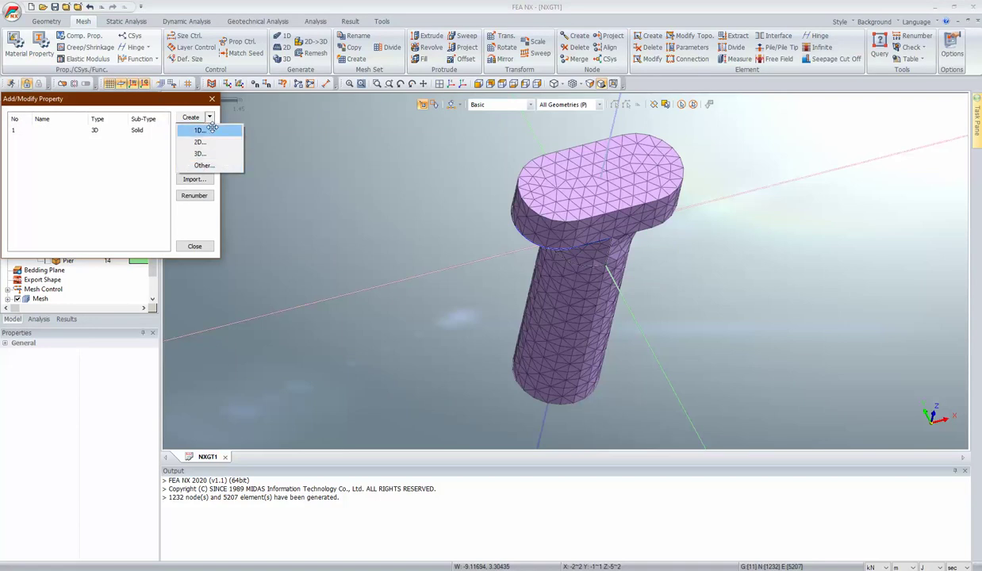
click(197, 247)
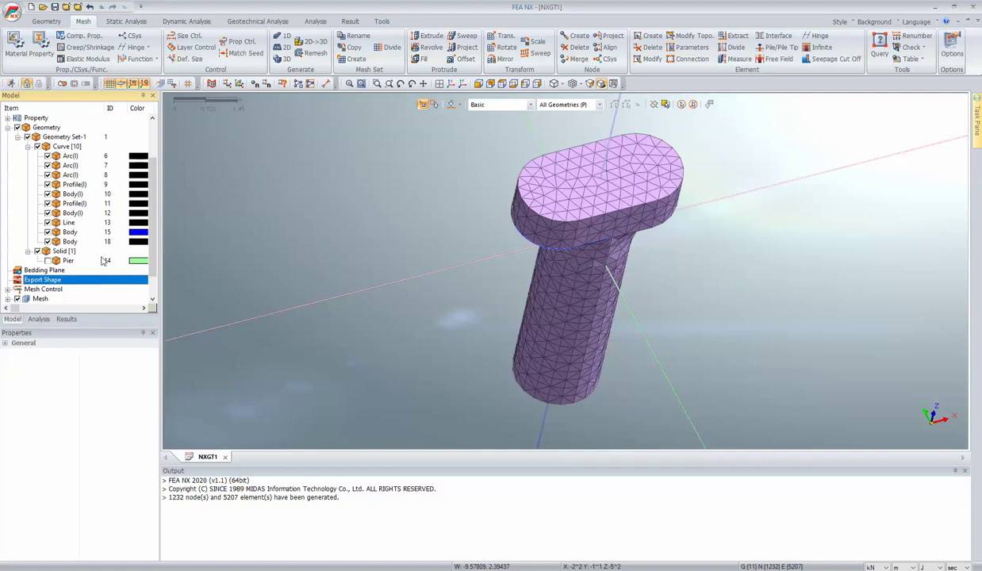
- Expand the Model tree's mesh sets, element parameters and property groups to find the undefined property
scroll(102, 262, down, 1)
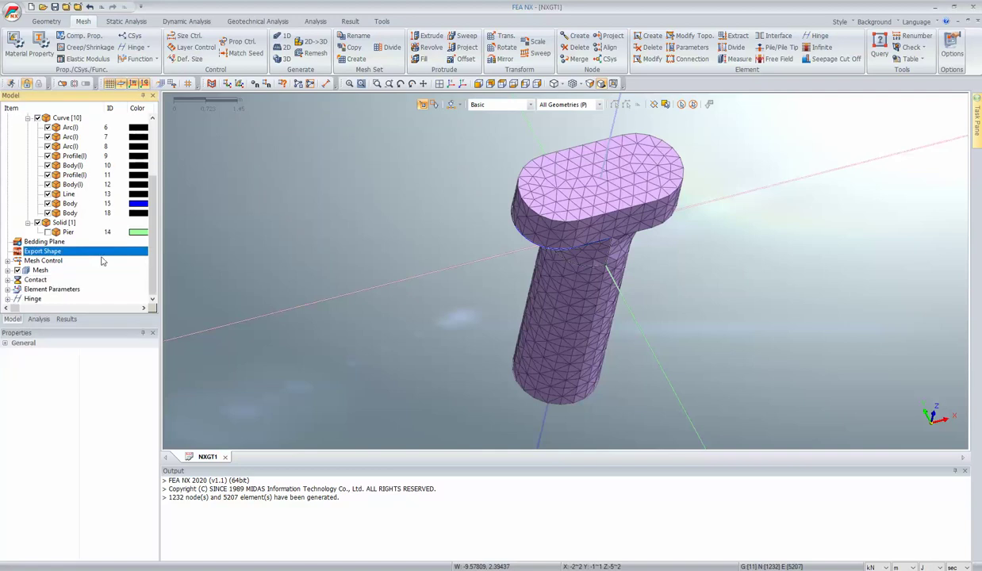
click(7, 271)
scroll(109, 277, down, 1)
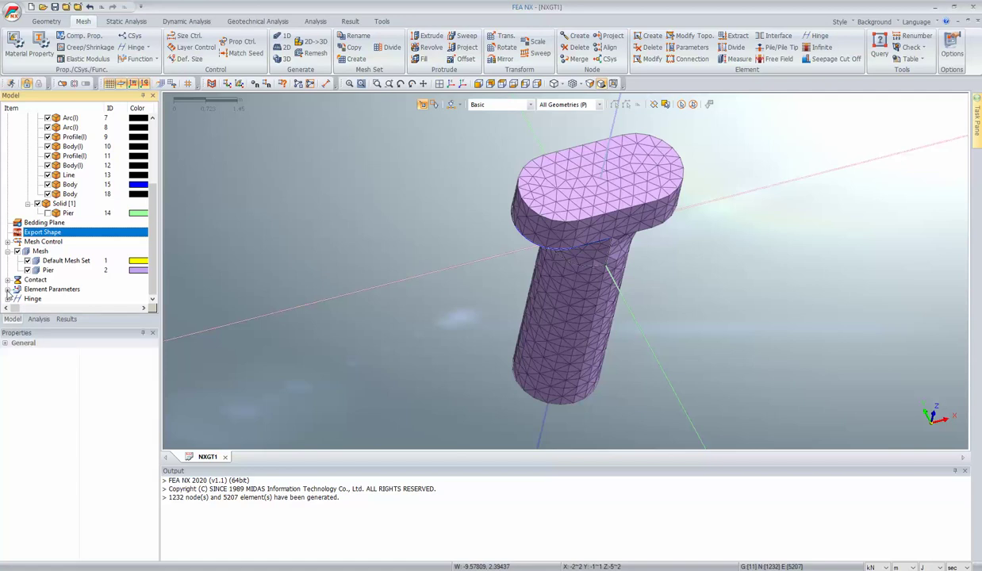
click(7, 290)
click(17, 288)
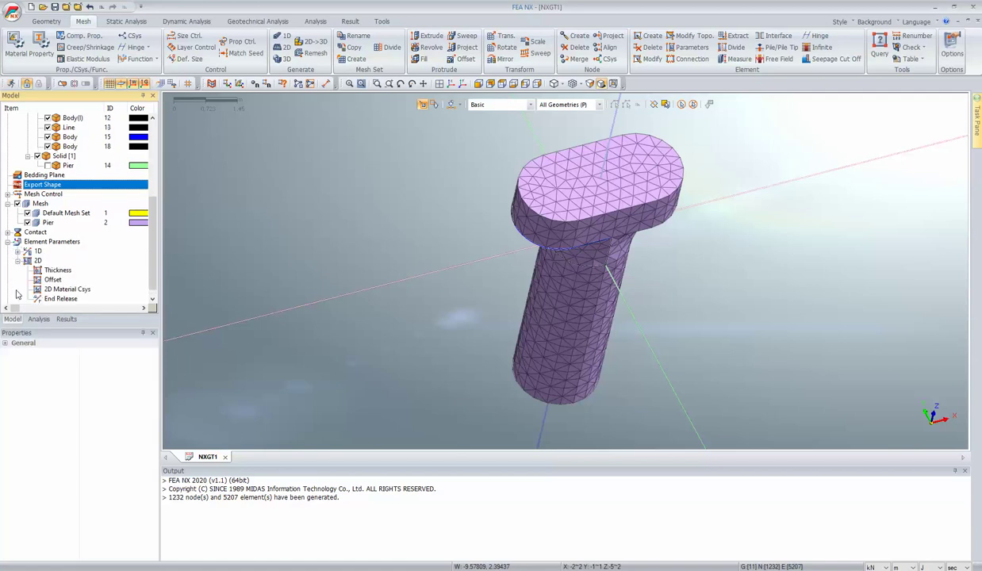
click(17, 251)
scroll(63, 273, down, 1)
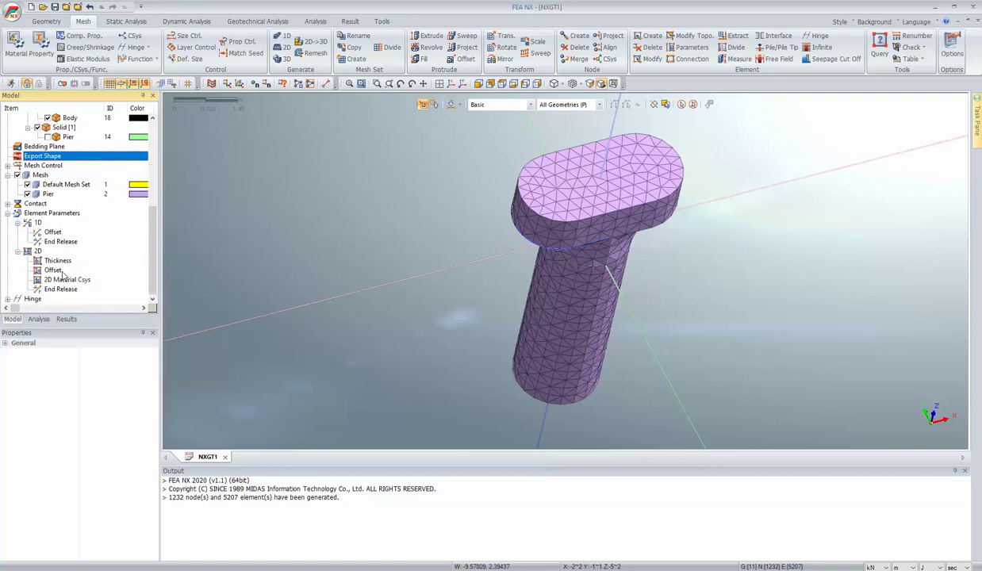
scroll(62, 274, up, 6)
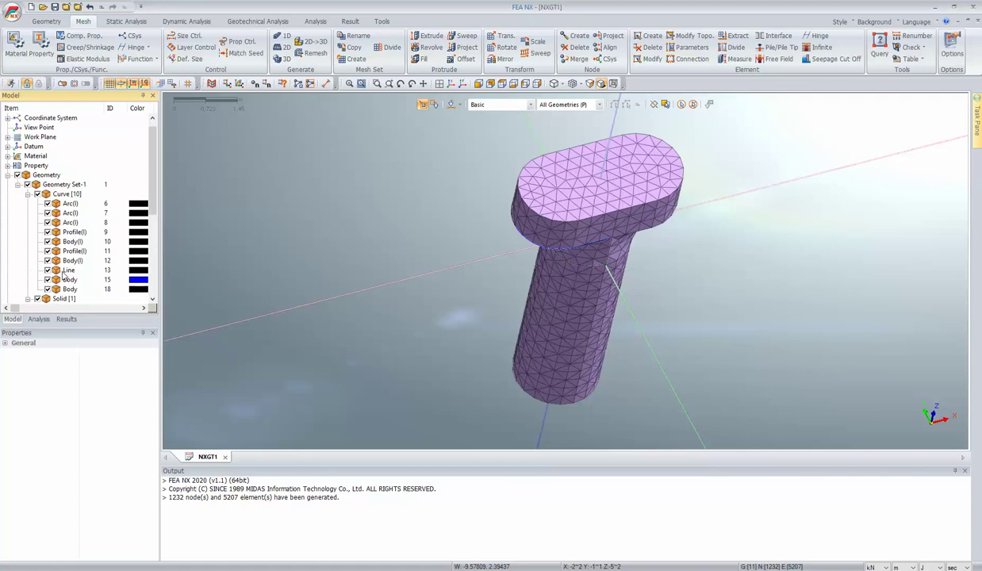
click(7, 176)
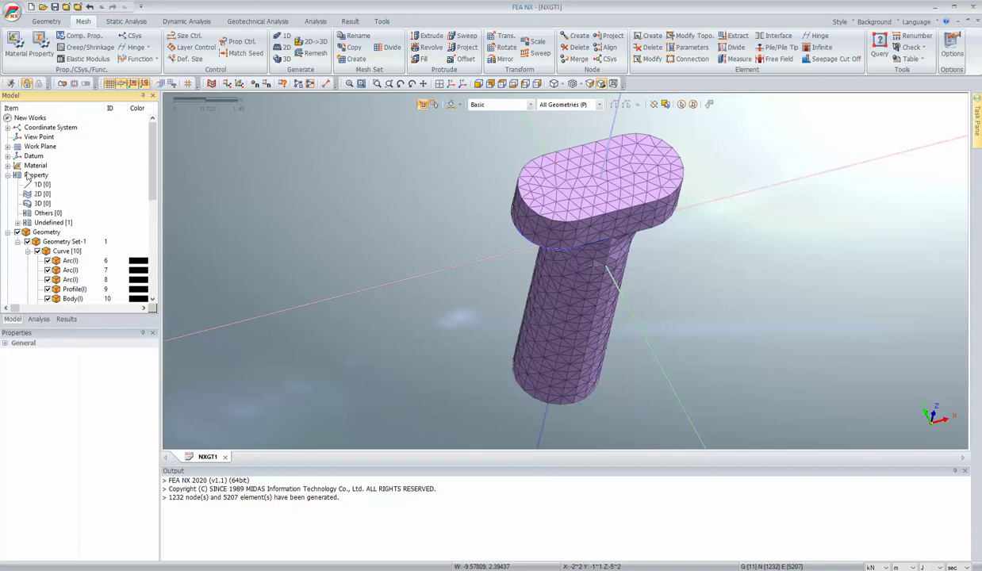
click(17, 223)
- Define the undefined 3D property as a solid using material 1: Conc
right_click(66, 232)
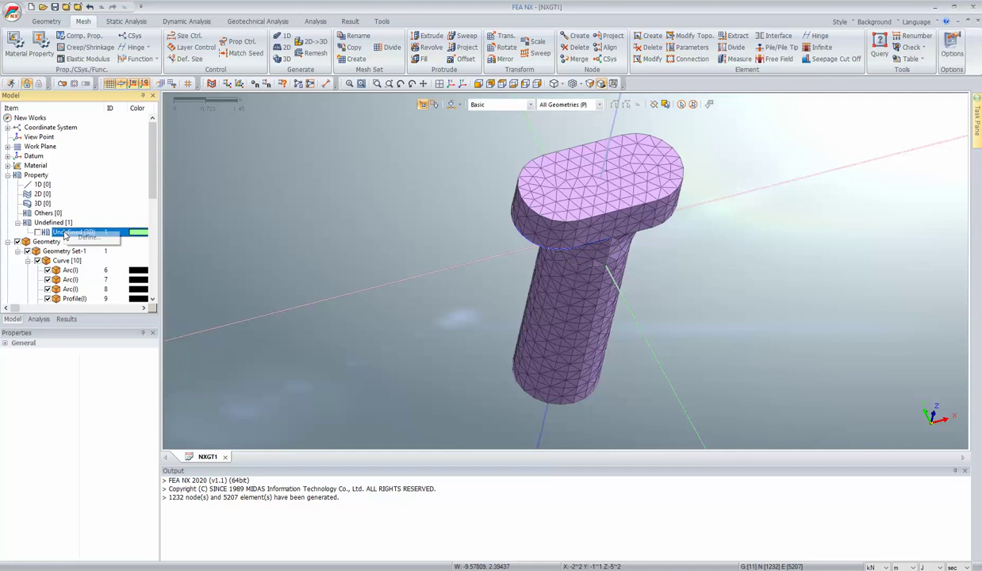
click(73, 238)
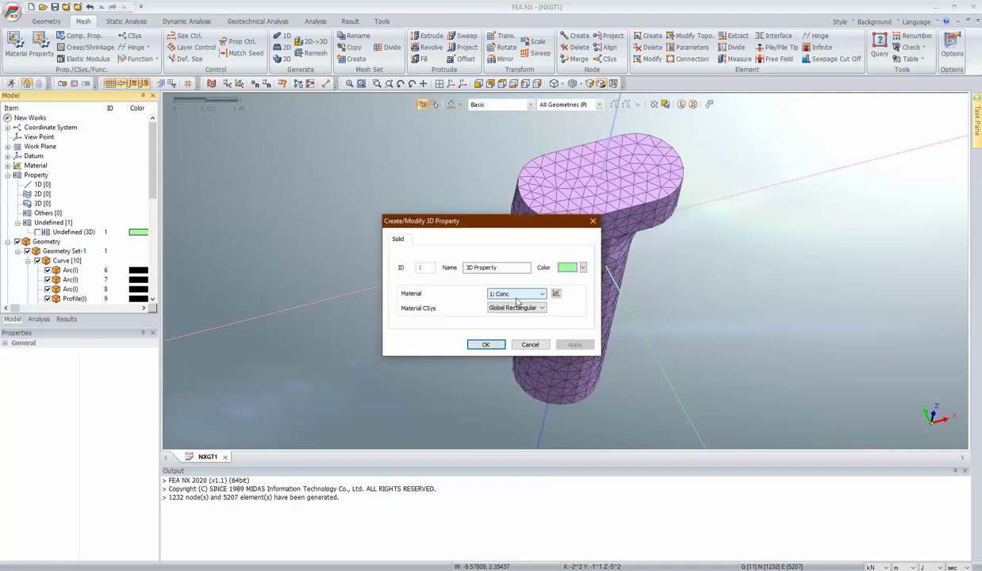
click(486, 345)
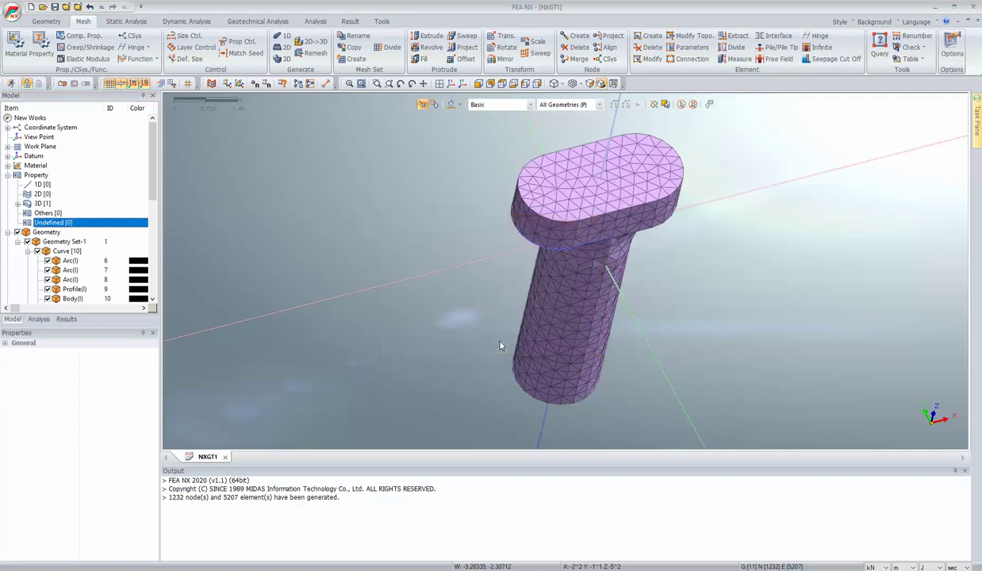
click(18, 204)
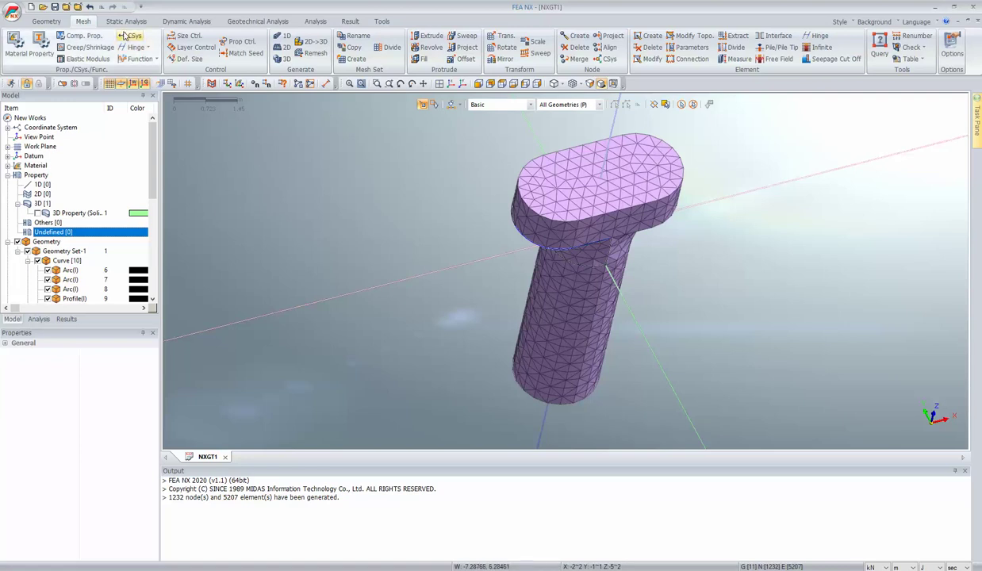
- Fix the 50 pier base nodes against Tx, Ty and Tz in boundary set BC
click(125, 22)
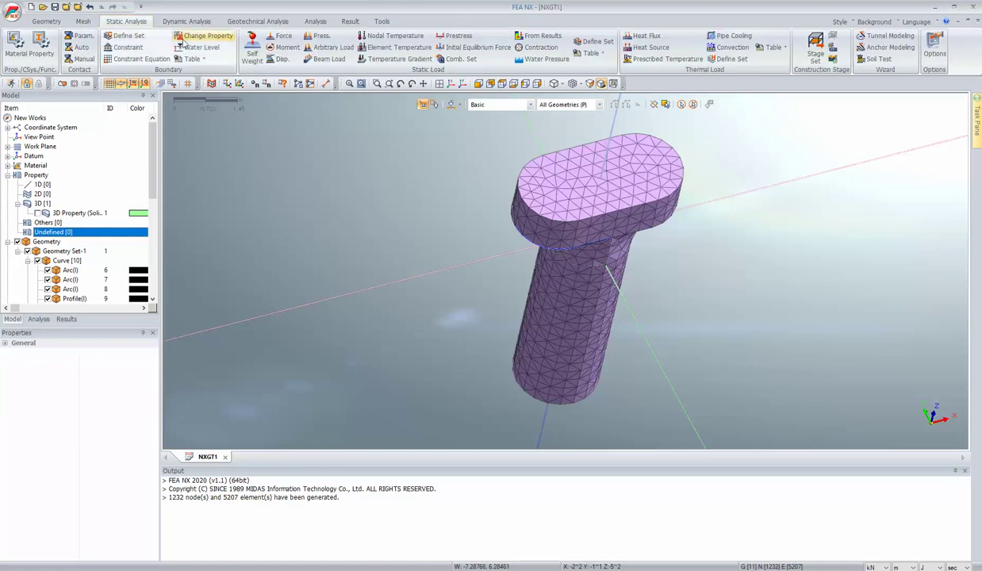
click(127, 49)
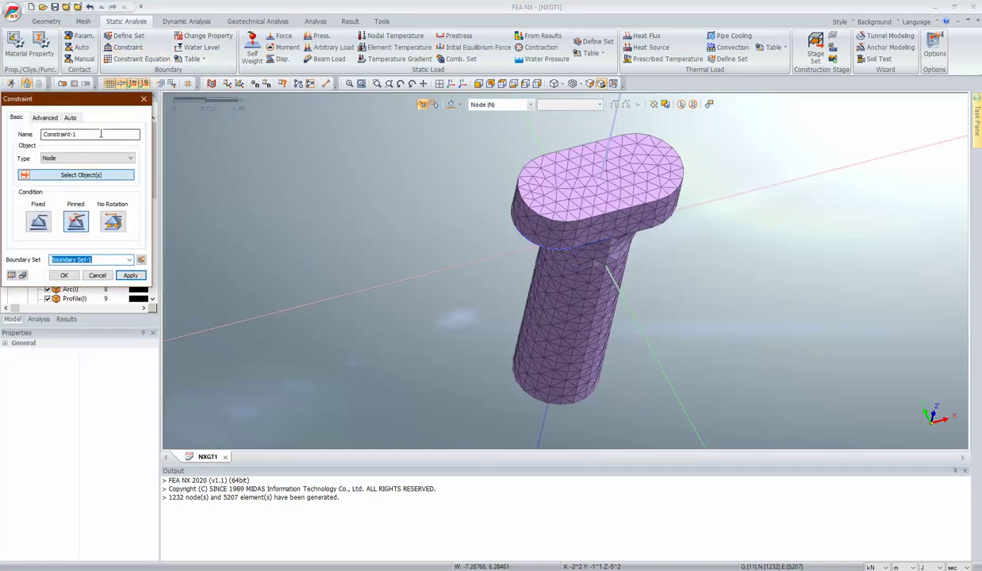
click(479, 85)
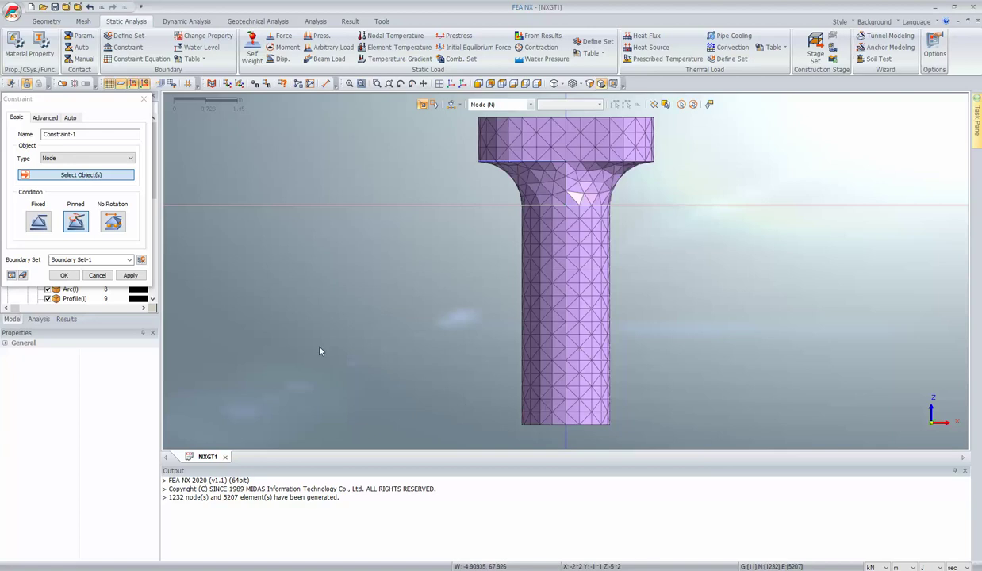
click(46, 117)
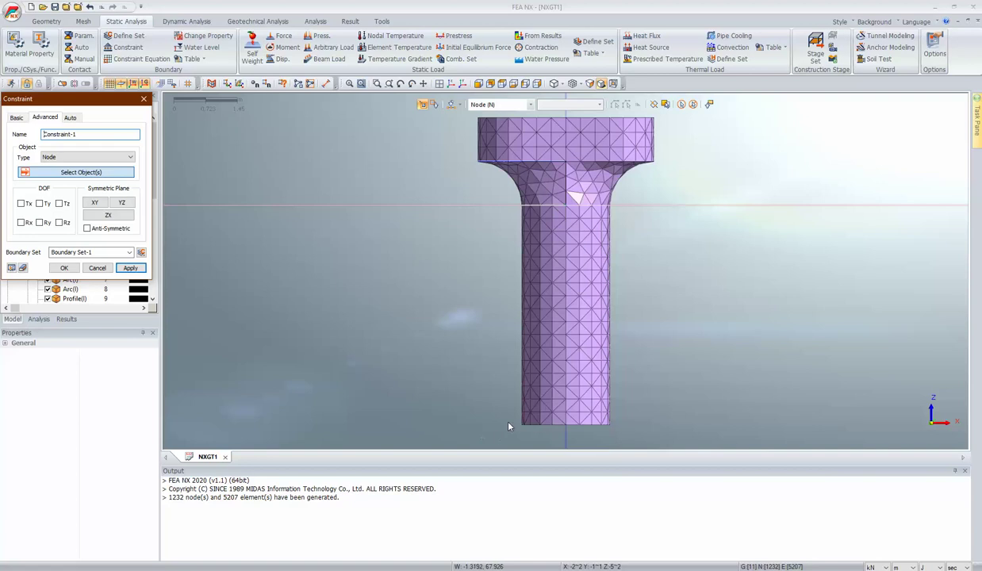
drag(492, 408, 655, 443)
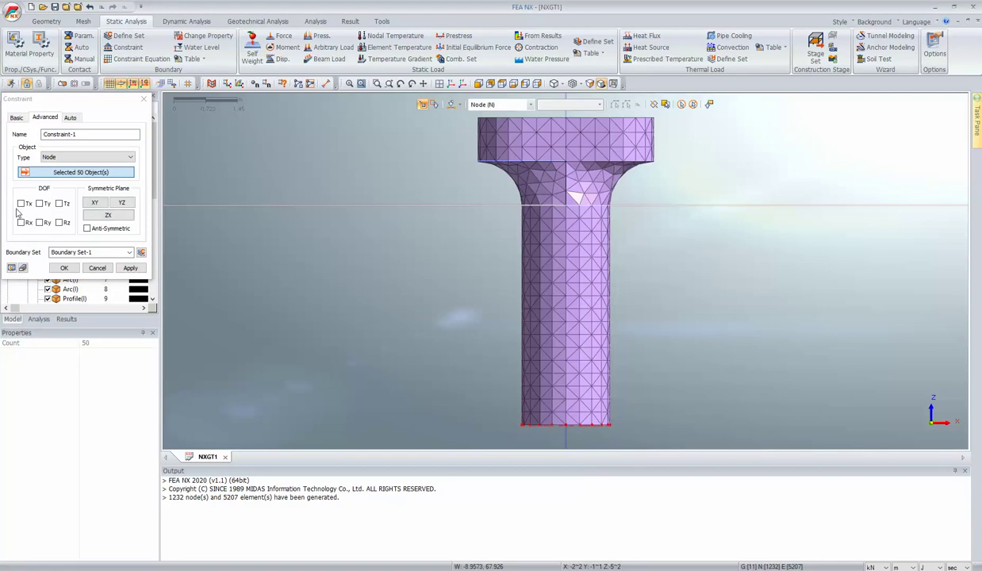
click(50, 209)
click(44, 204)
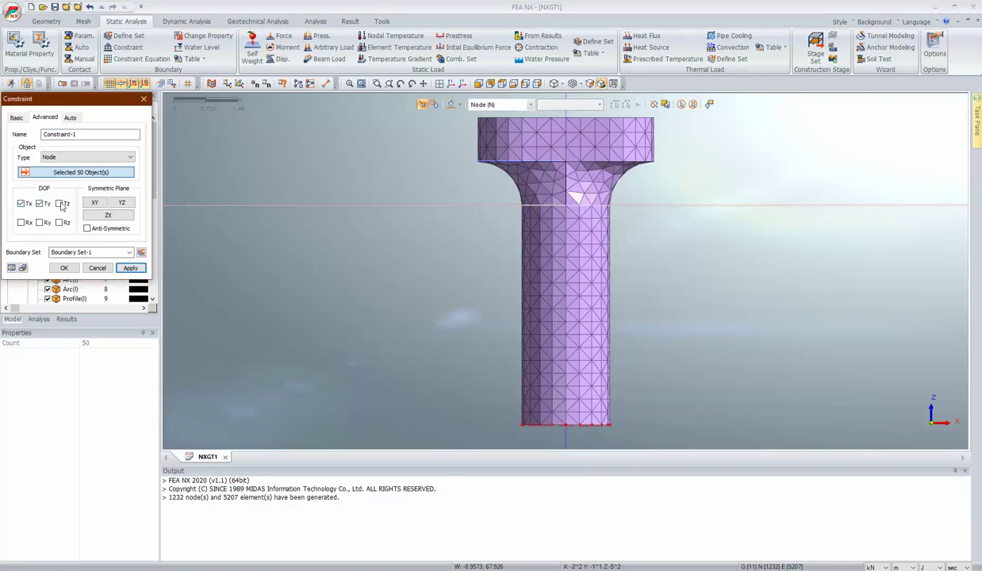
click(79, 252)
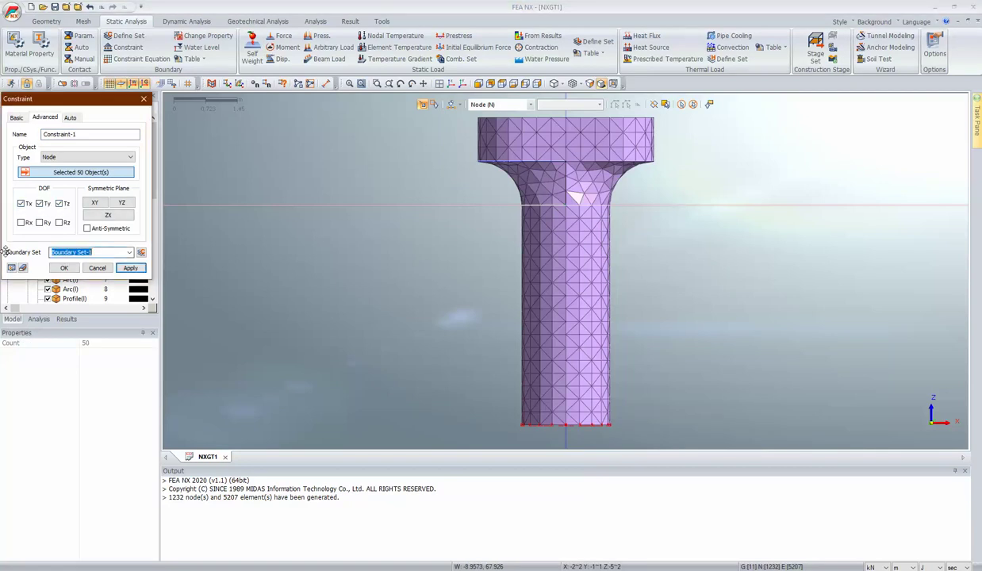
text(BC)
click(64, 267)
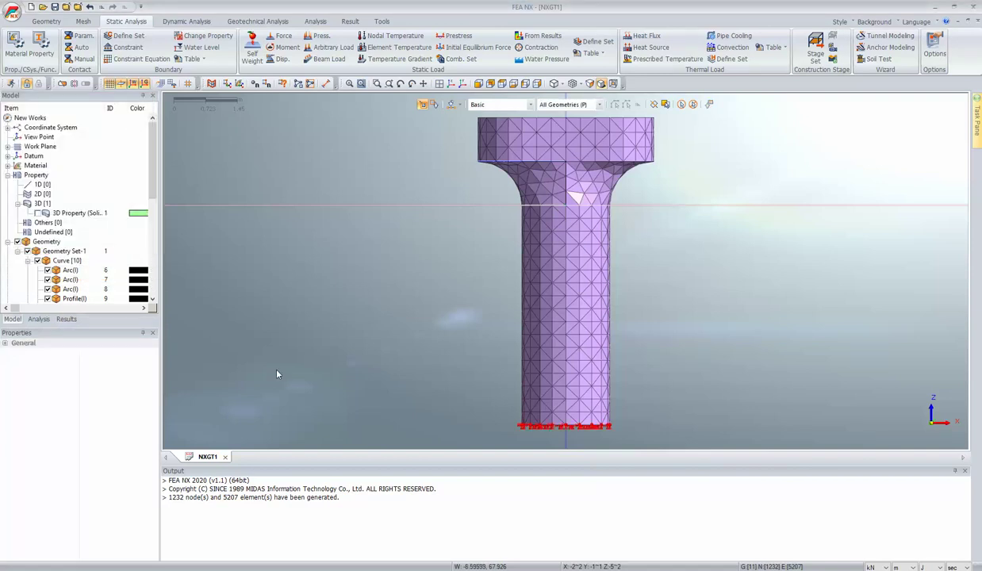
- Add a self-weight load with Gz −1 named and grouped in load set Gravity
click(254, 52)
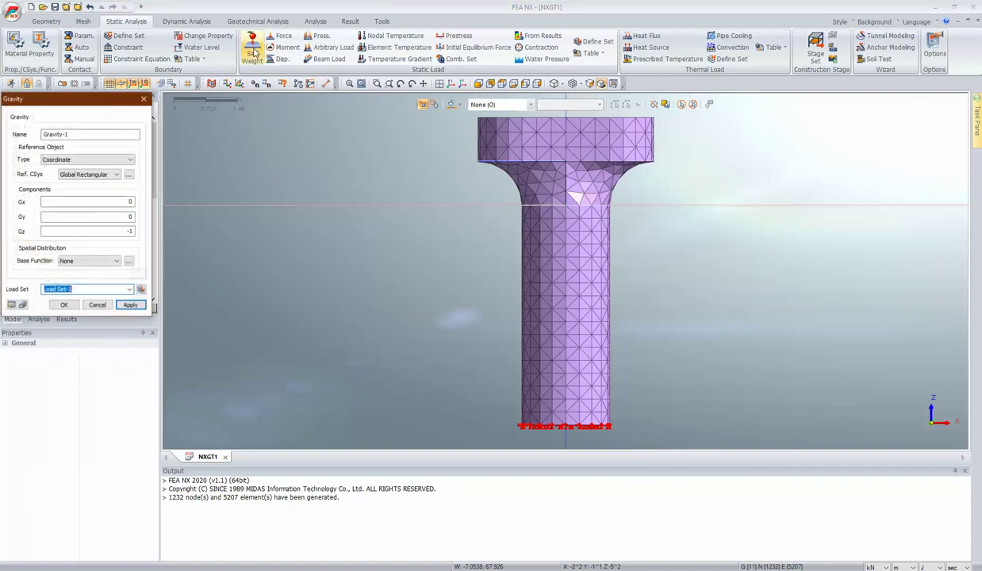
click(74, 134)
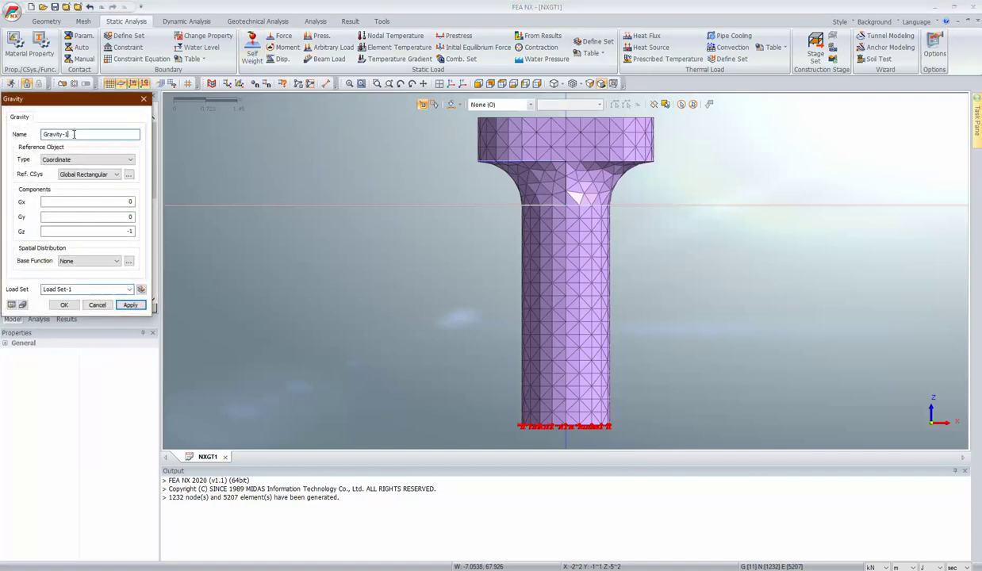
click(95, 288)
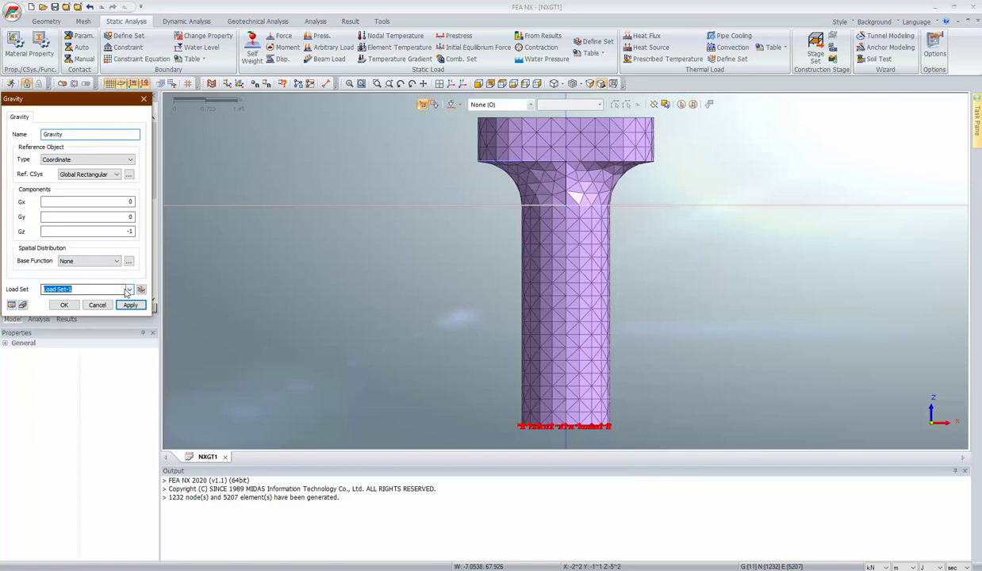
text(Gravity)
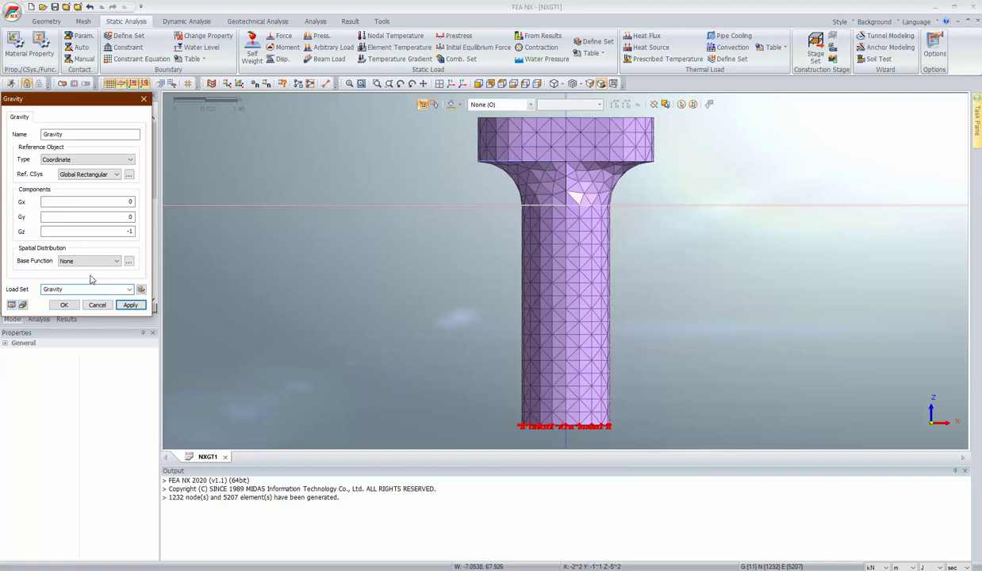
click(64, 305)
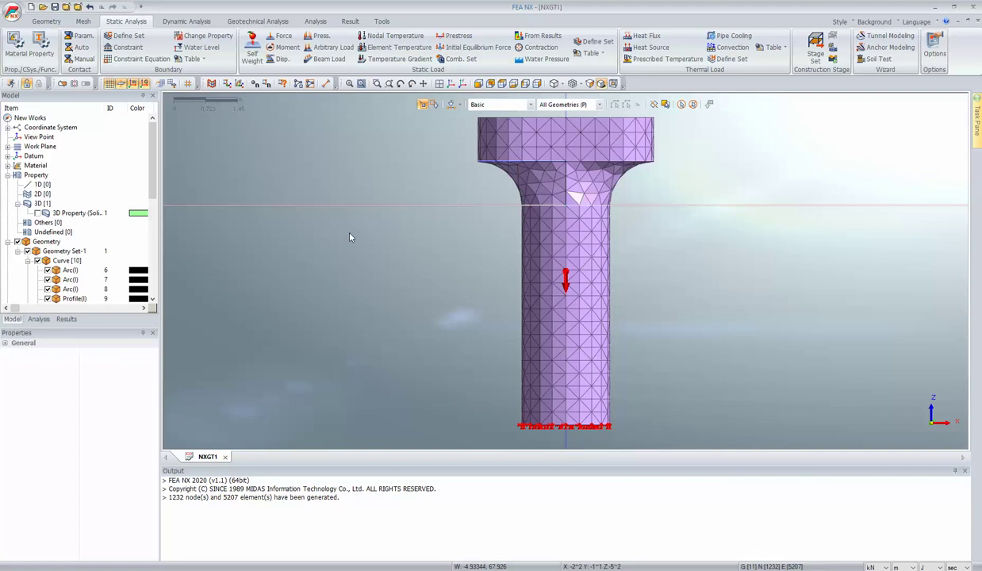
click(317, 38)
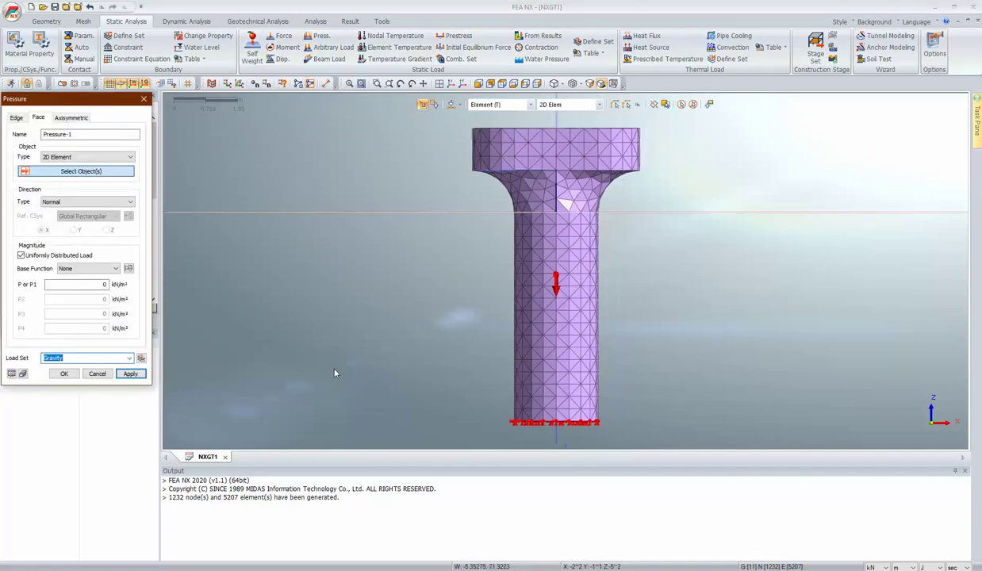
- Define a 5 kN/m² pressure on the 156 top 3D element faces in load set Pressure
click(131, 157)
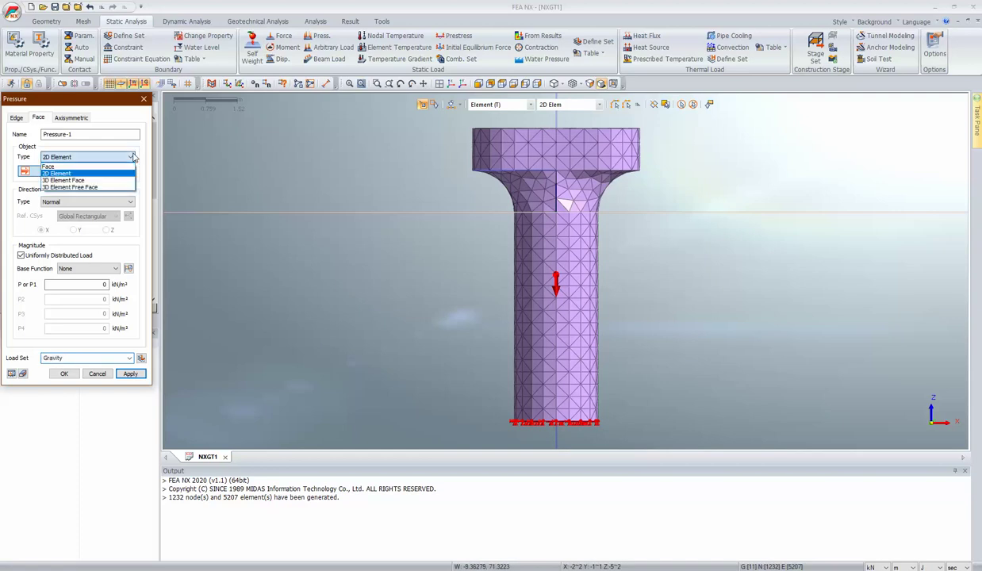
click(100, 182)
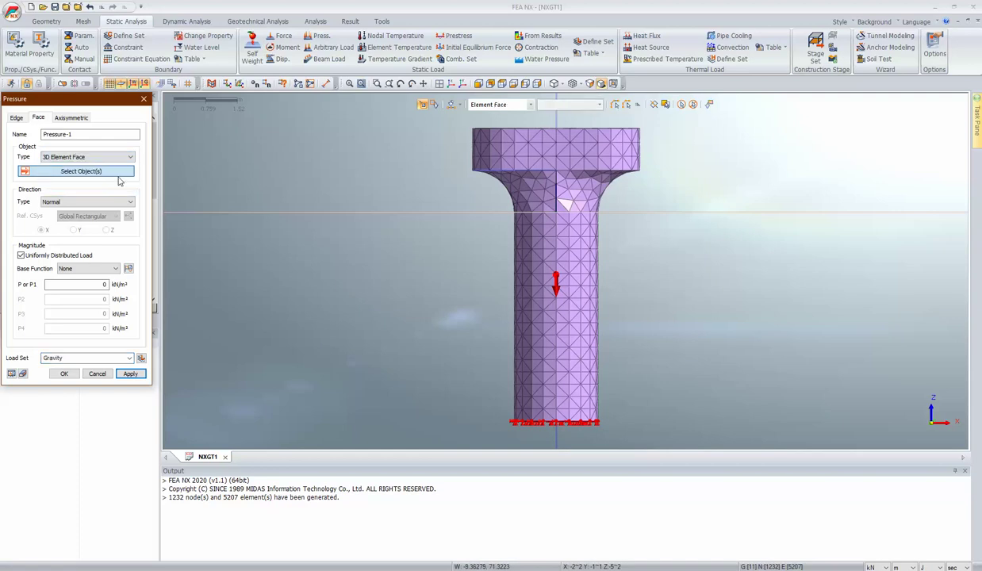
drag(591, 135, 639, 131)
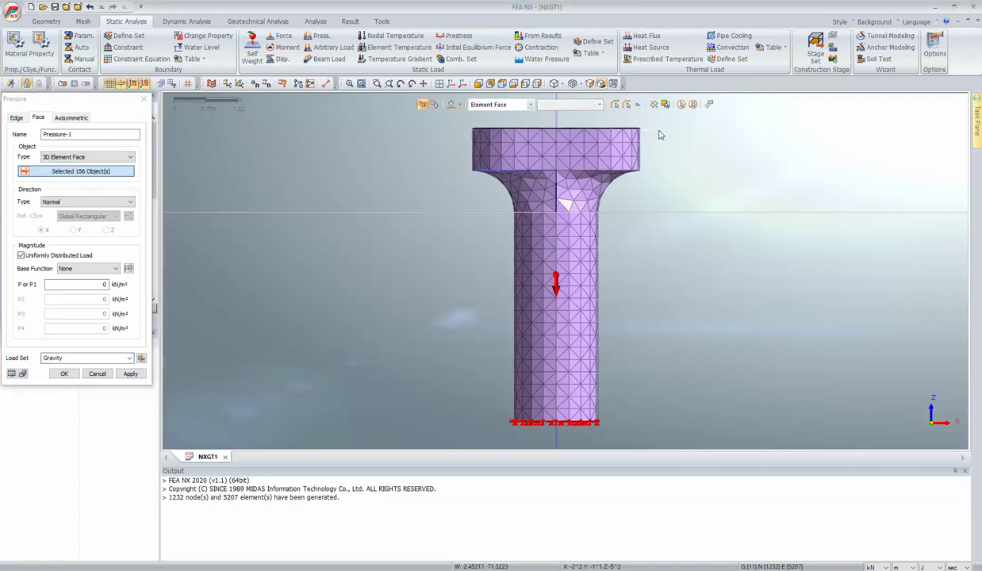
click(91, 284)
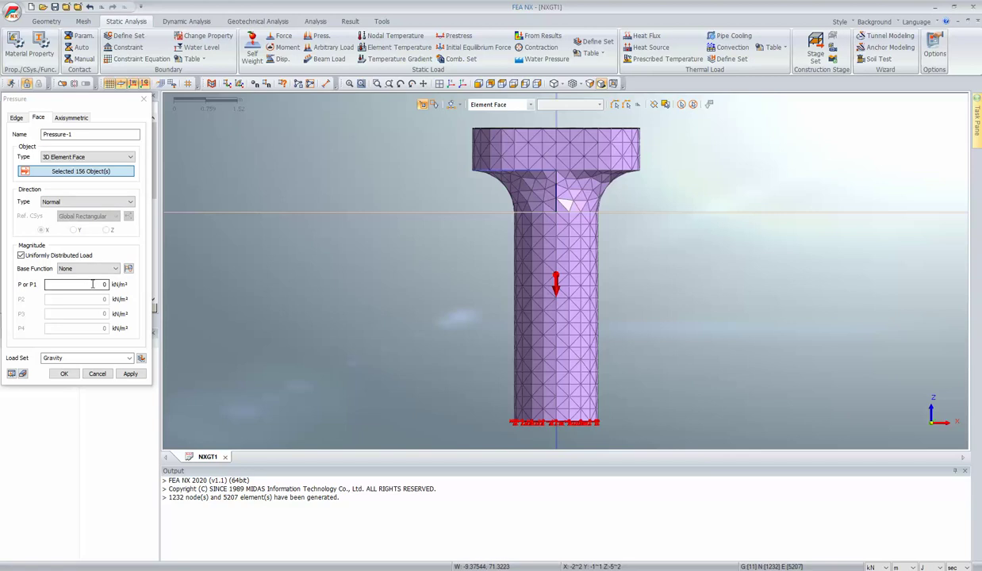
drag(93, 284, 110, 284)
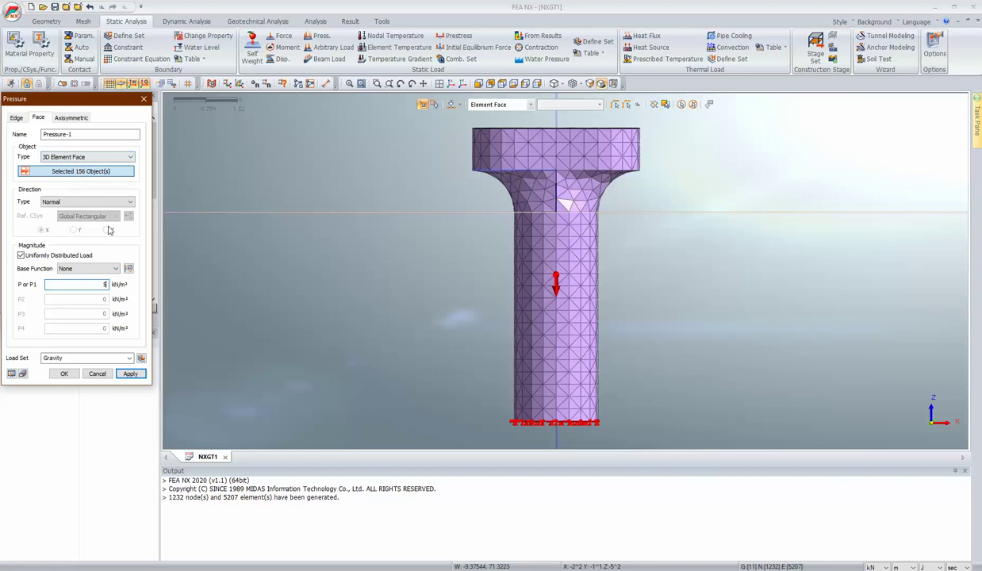
click(91, 359)
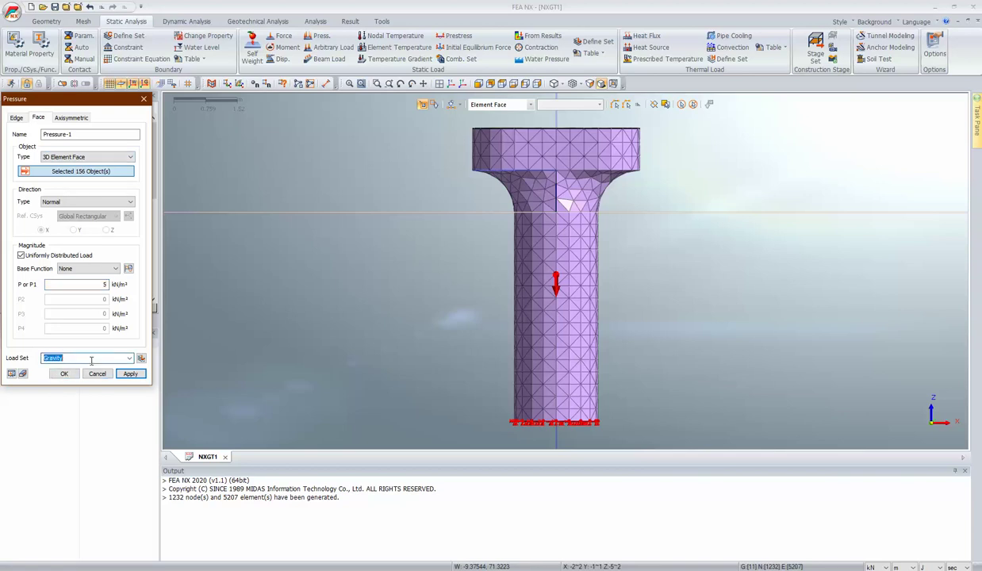
text(Pressure)
- Apply the top pressure load, then try adding an analysis case from the tree and close it unchanged
click(64, 374)
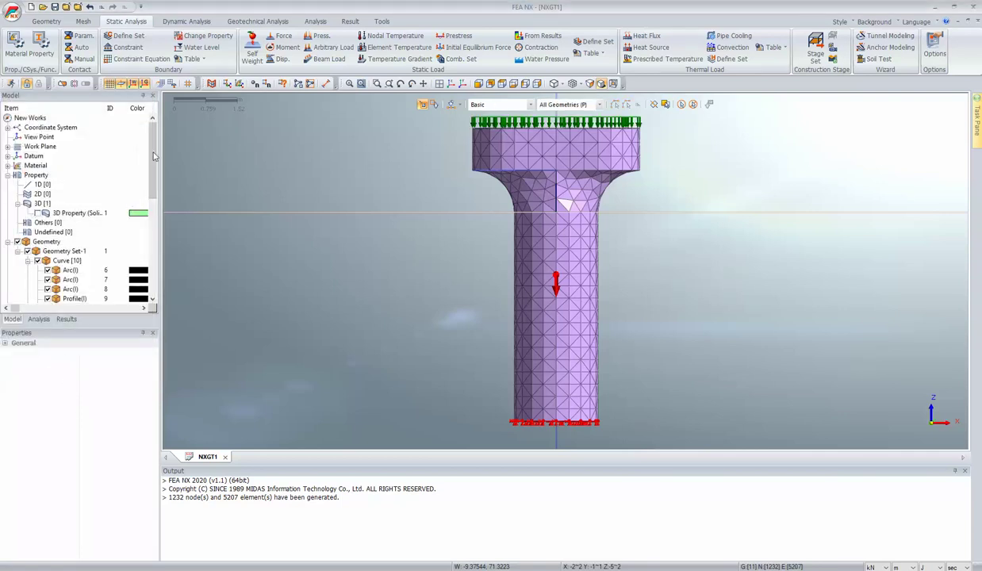
drag(154, 157, 160, 246)
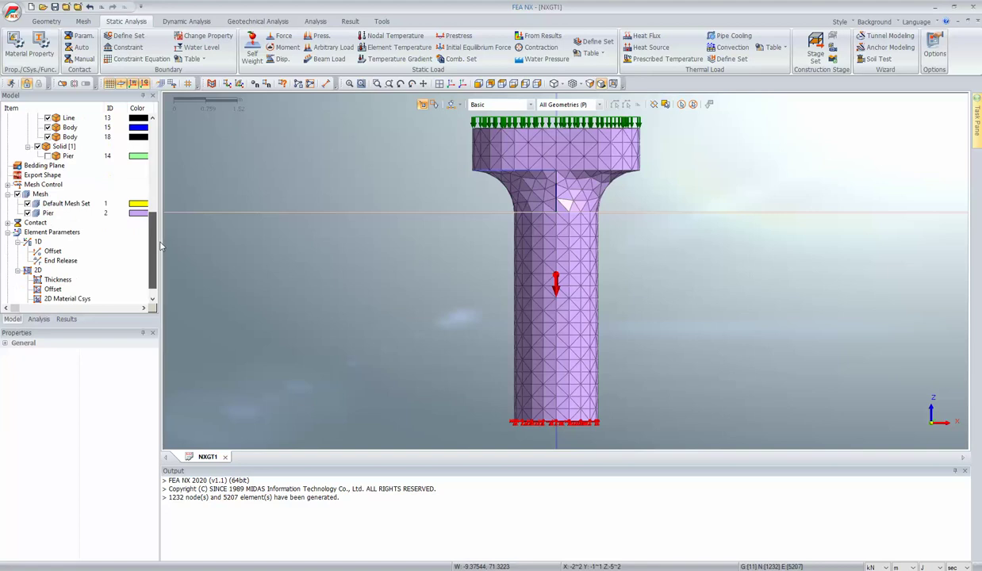
click(39, 319)
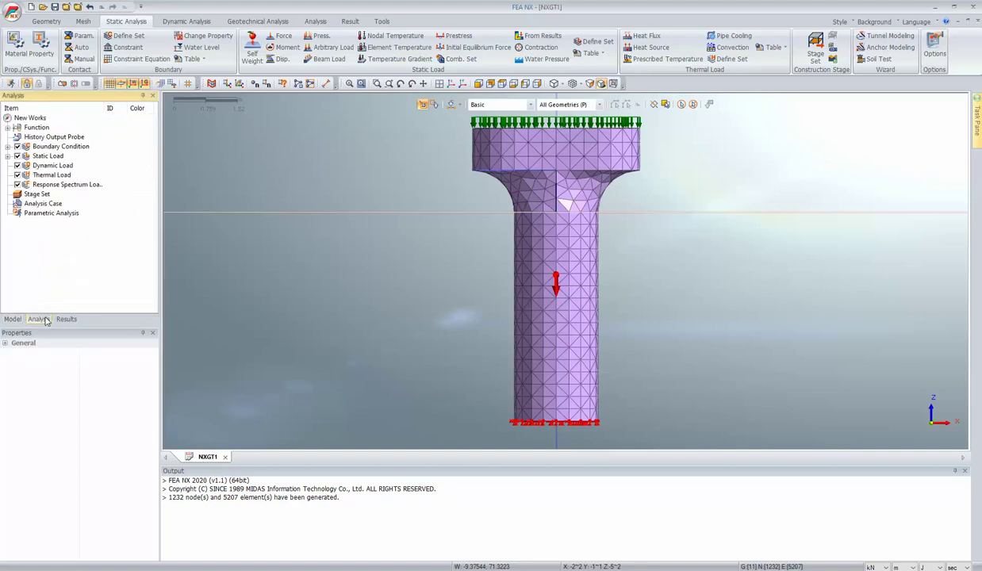
click(56, 204)
right_click(54, 204)
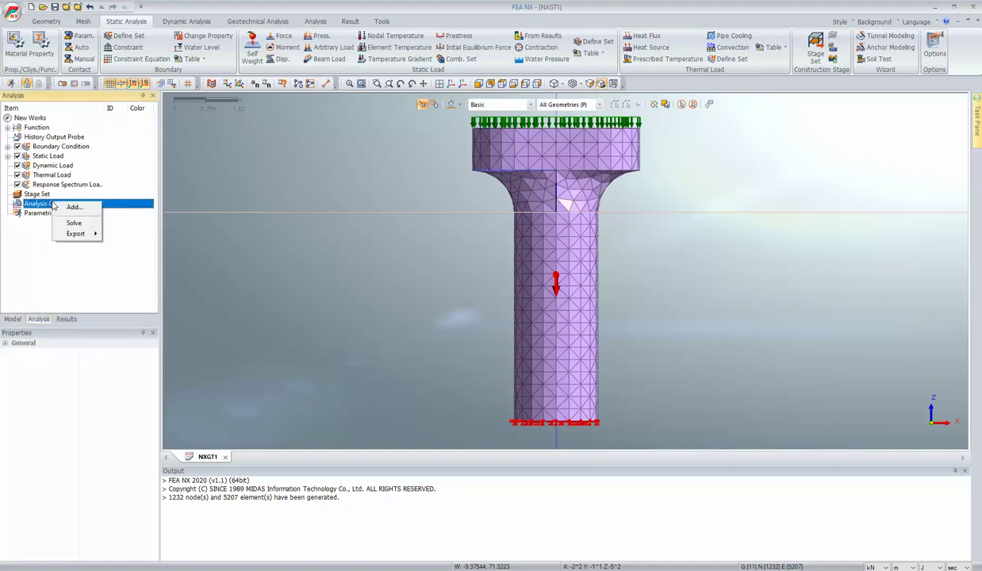
click(63, 208)
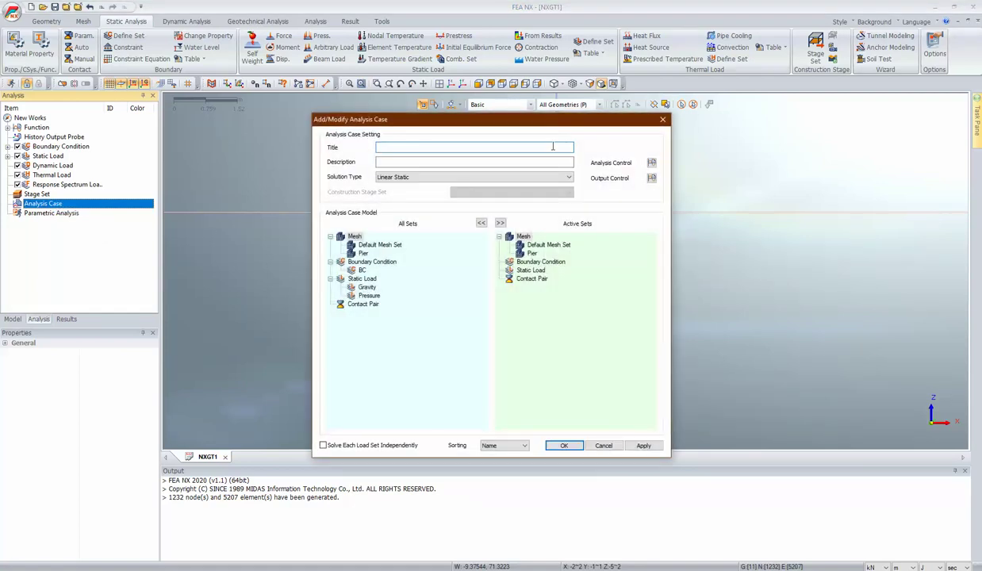
click(662, 120)
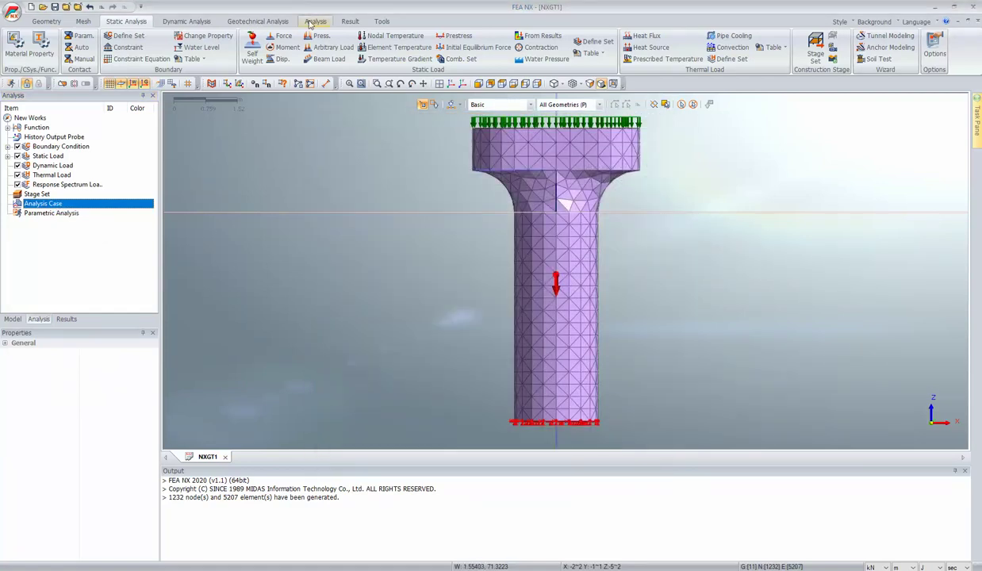
- Create a Linear Static analysis case named Linear with all mesh, boundary and load sets active
click(314, 22)
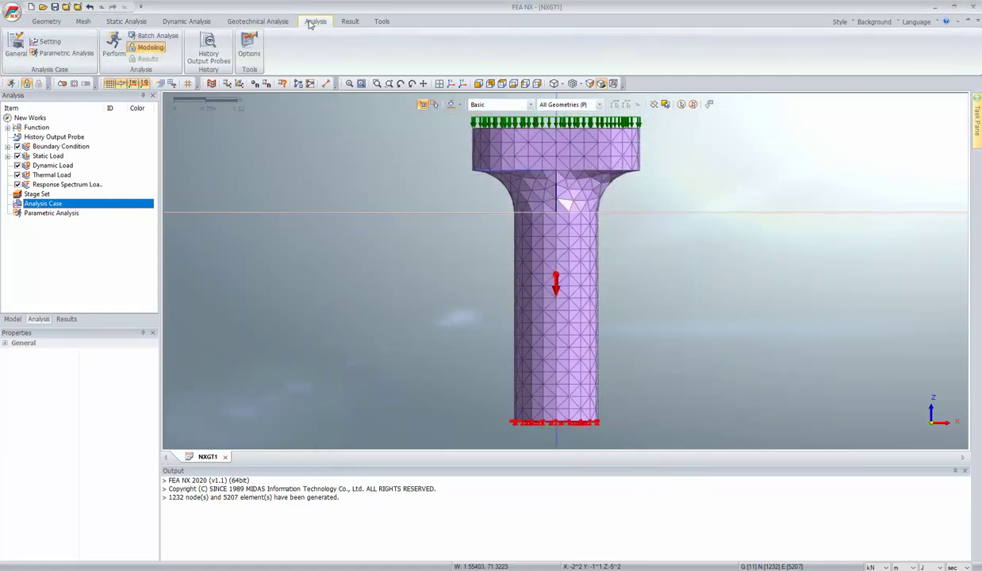
click(16, 42)
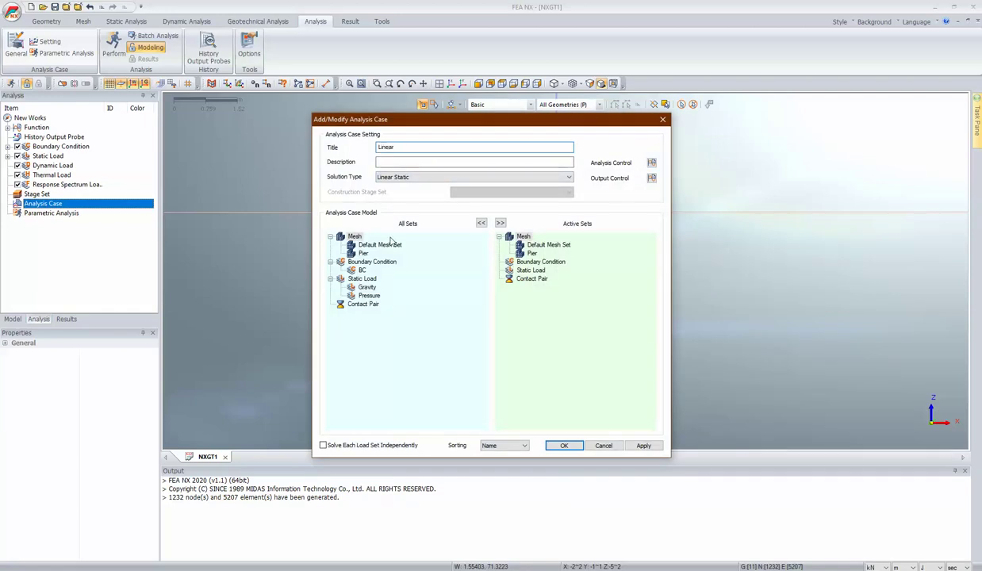
click(499, 223)
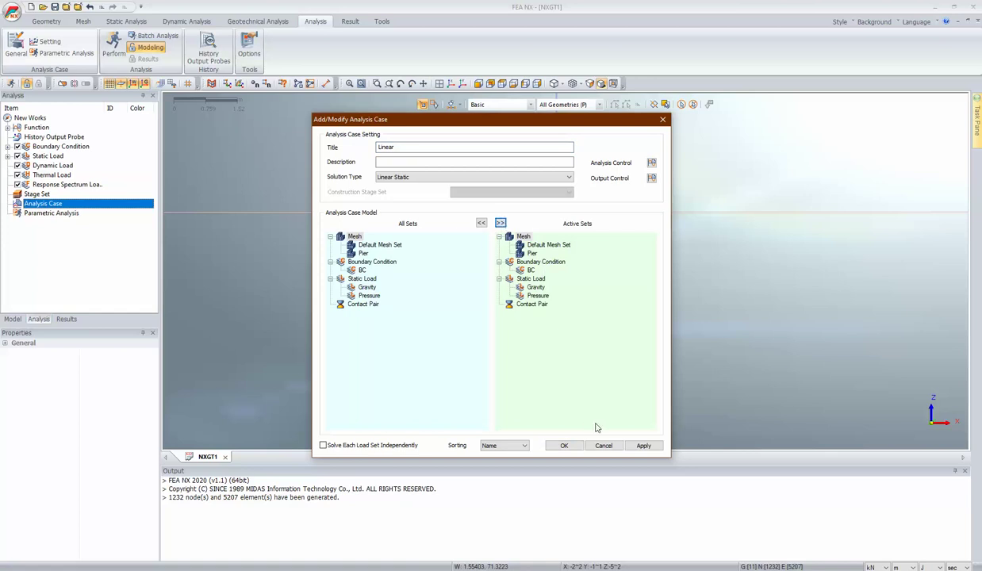
click(564, 445)
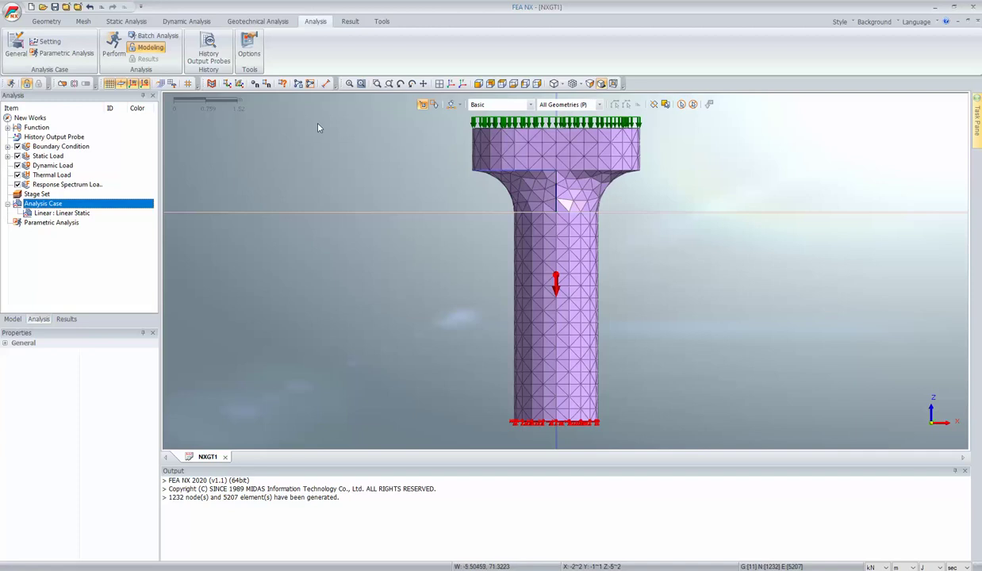
- Save the model as 'Pier 2'
click(54, 7)
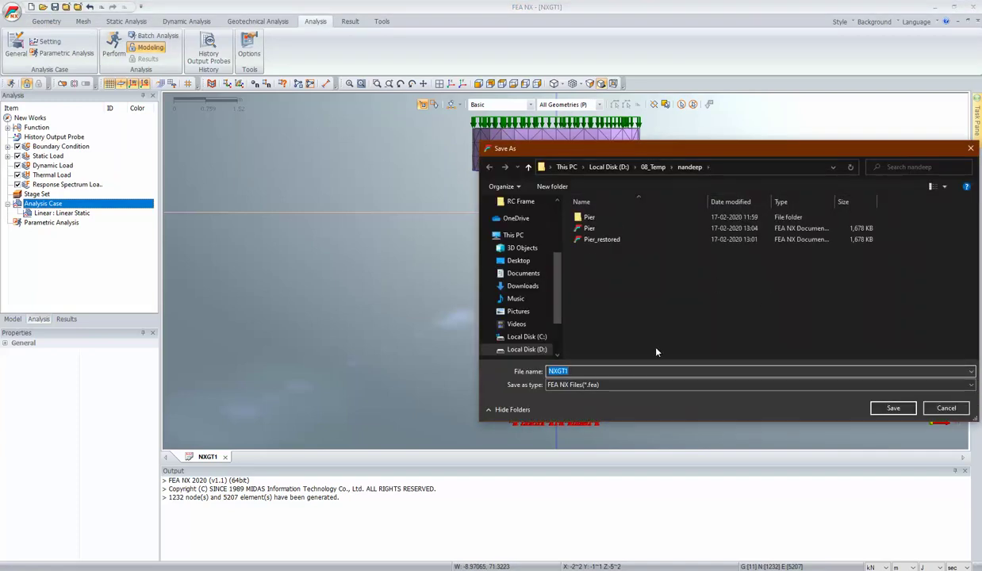
text(Pi)
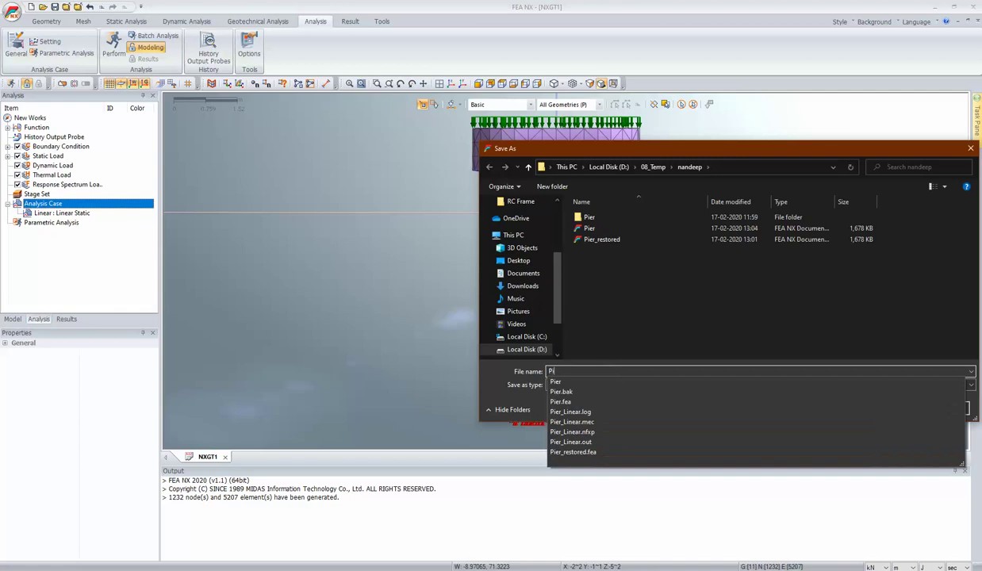
text(er 2)
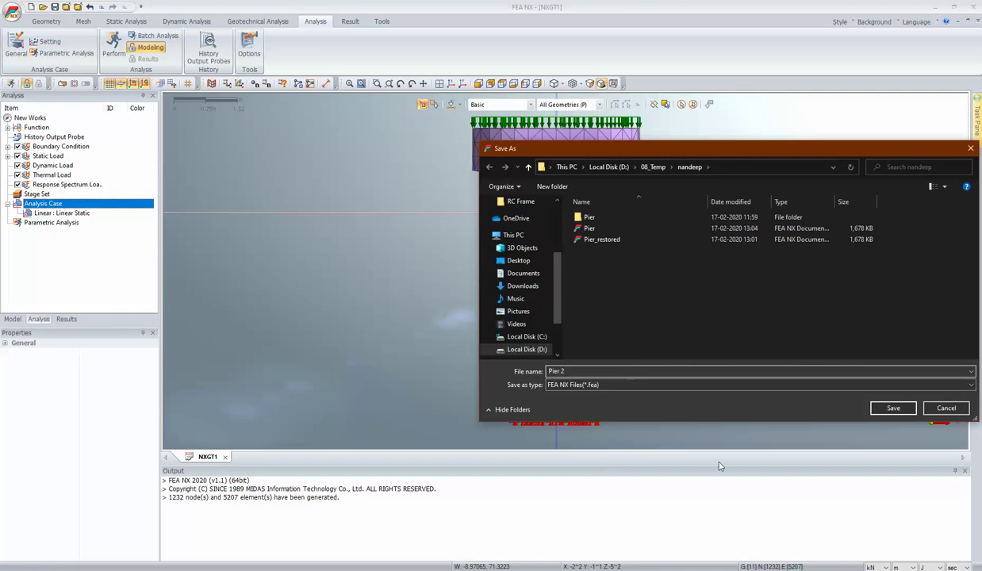
click(877, 412)
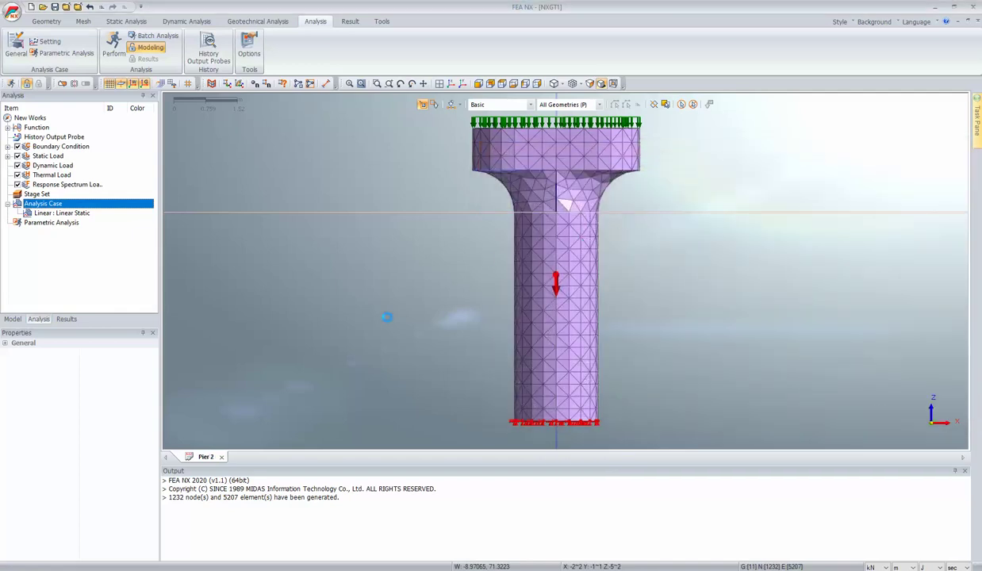
- Run the Linear analysis case and review the solver output for warnings
click(114, 52)
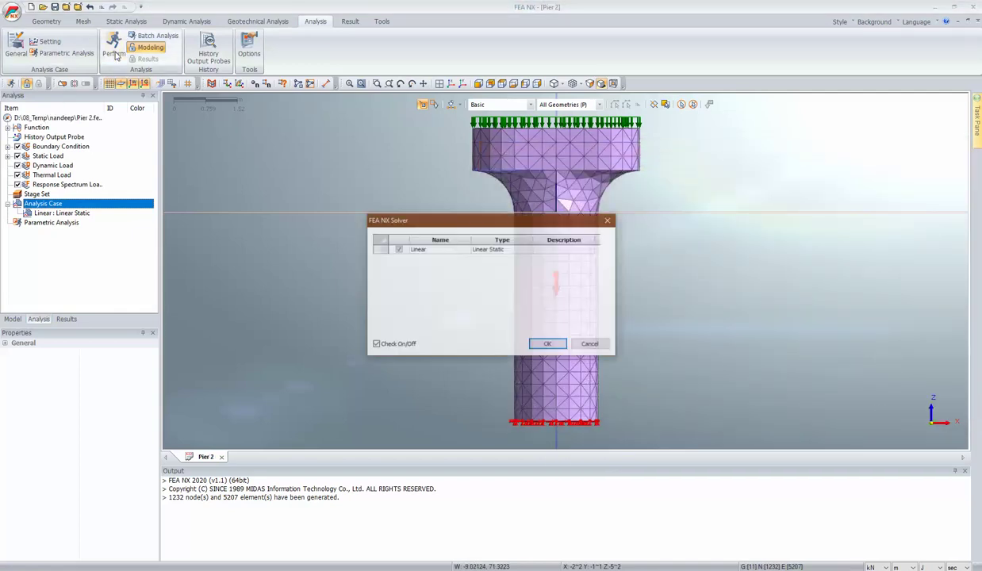
click(549, 345)
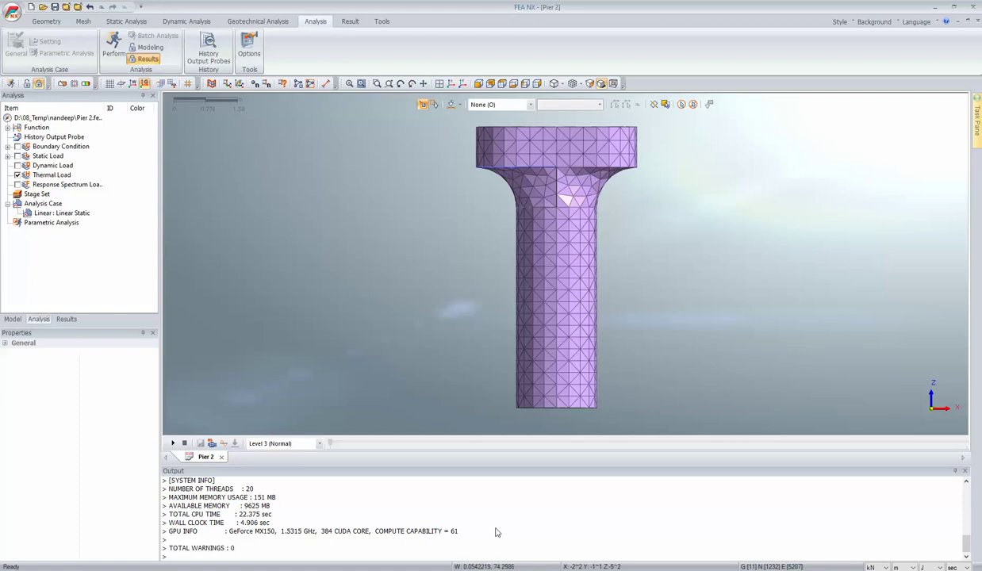
scroll(265, 518, up, 1)
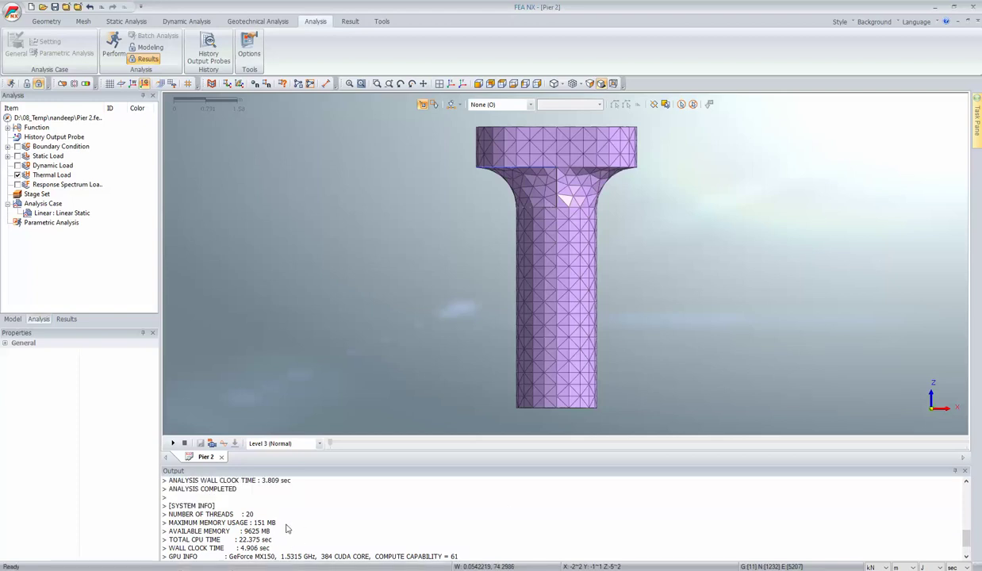
scroll(297, 522, down, 1)
scroll(284, 533, up, 2)
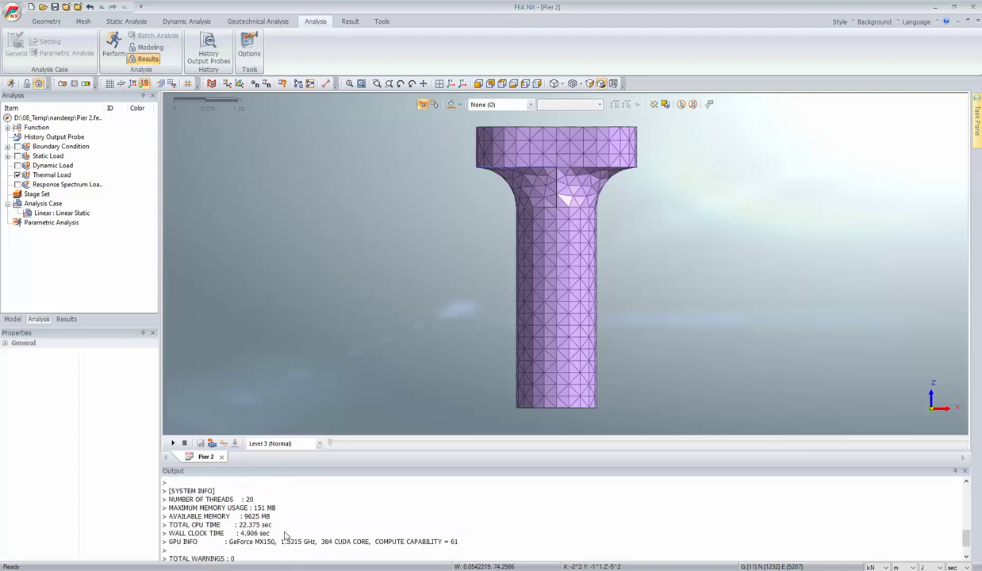
scroll(270, 530, up, 4)
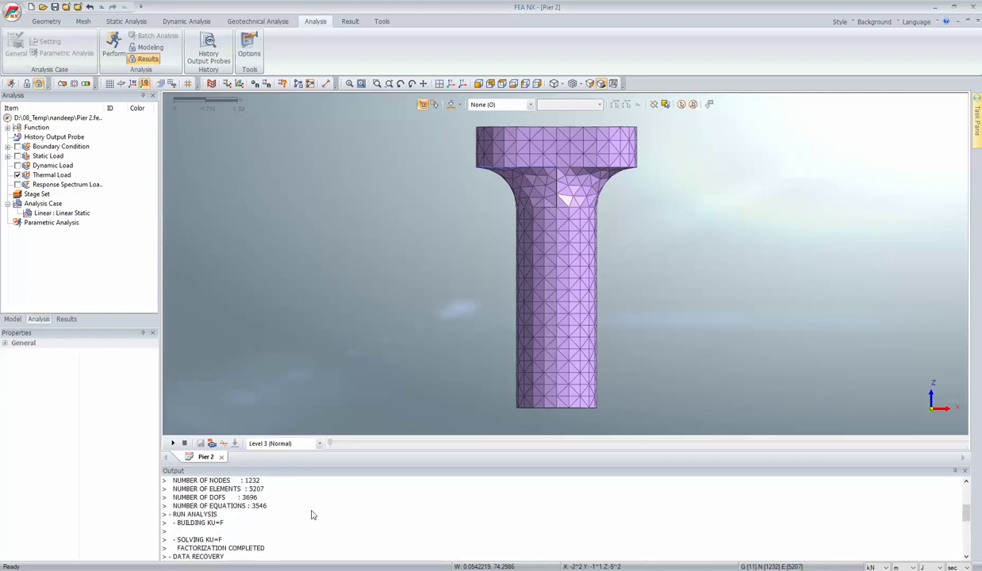
scroll(282, 505, down, 5)
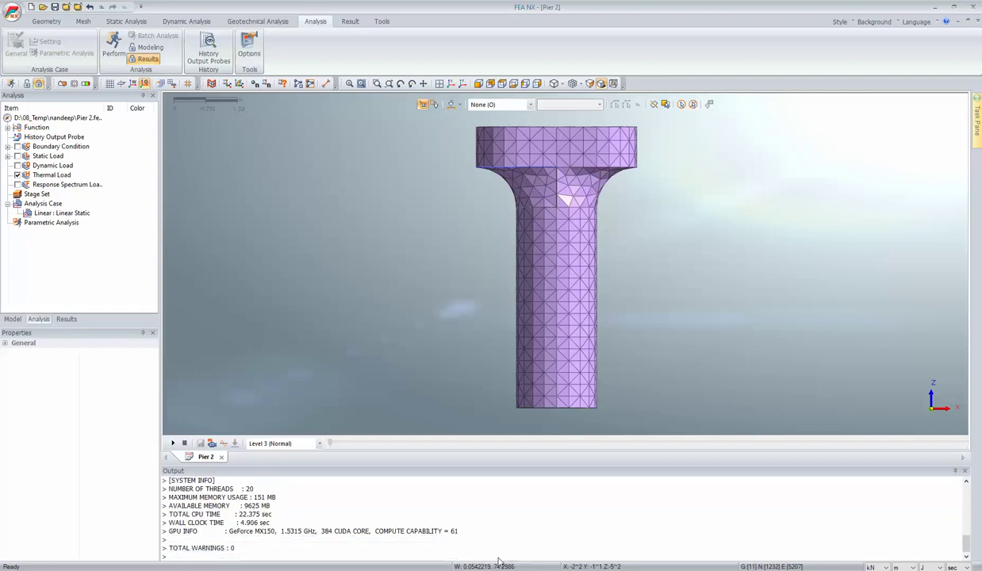
- Plot the Linear Static TOTAL TRANSLATION contour in mm and view the pier from above
click(67, 319)
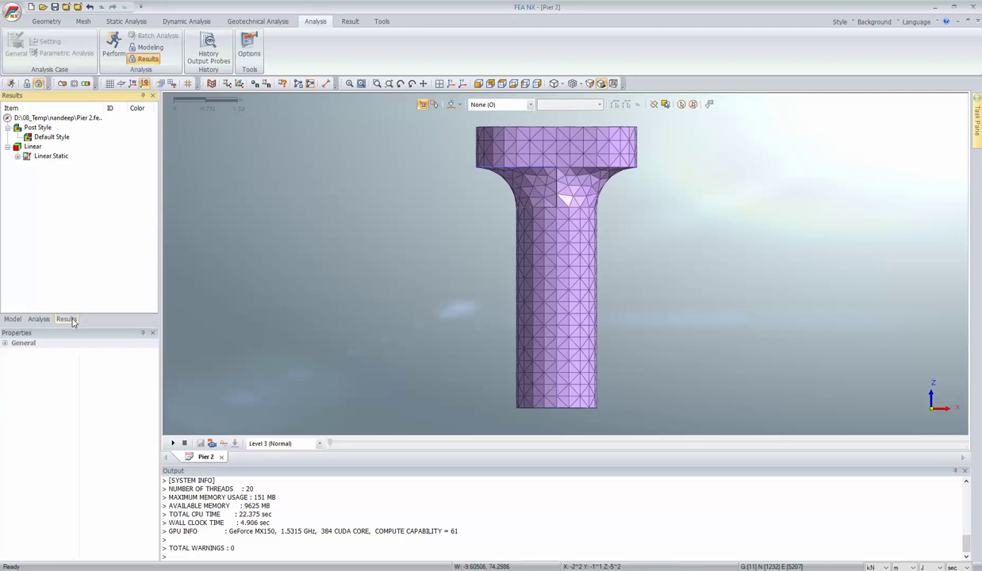
click(16, 156)
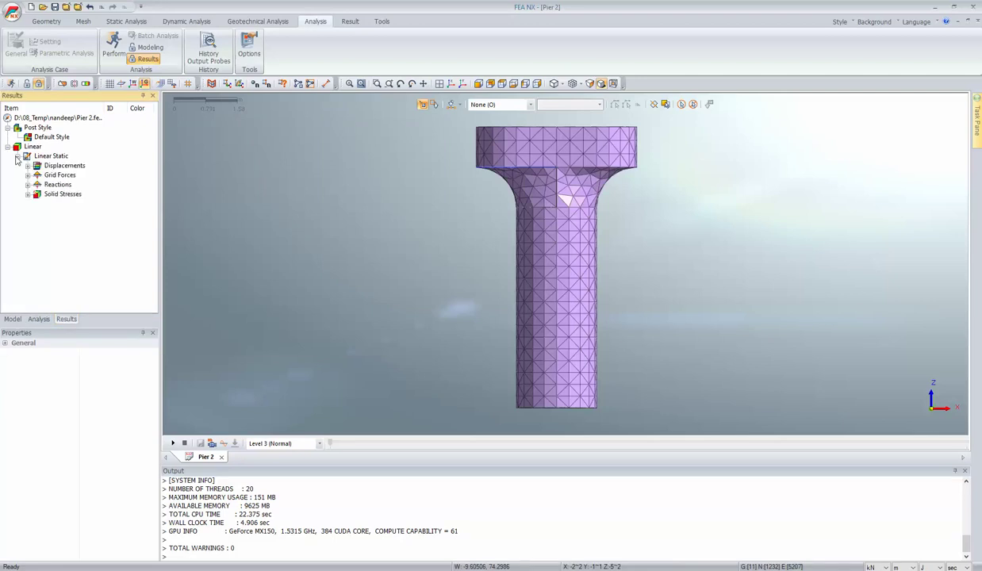
click(28, 166)
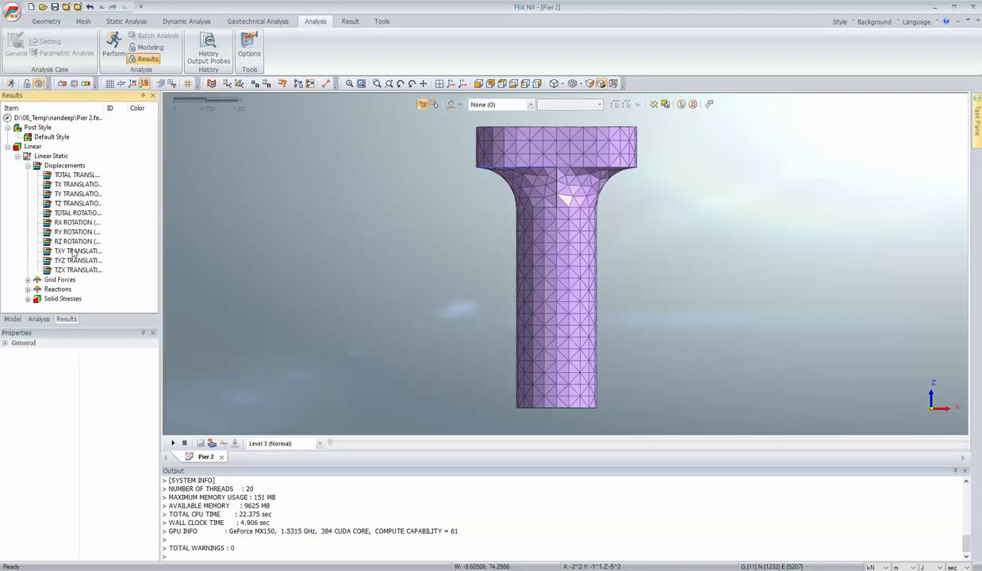
double_click(77, 174)
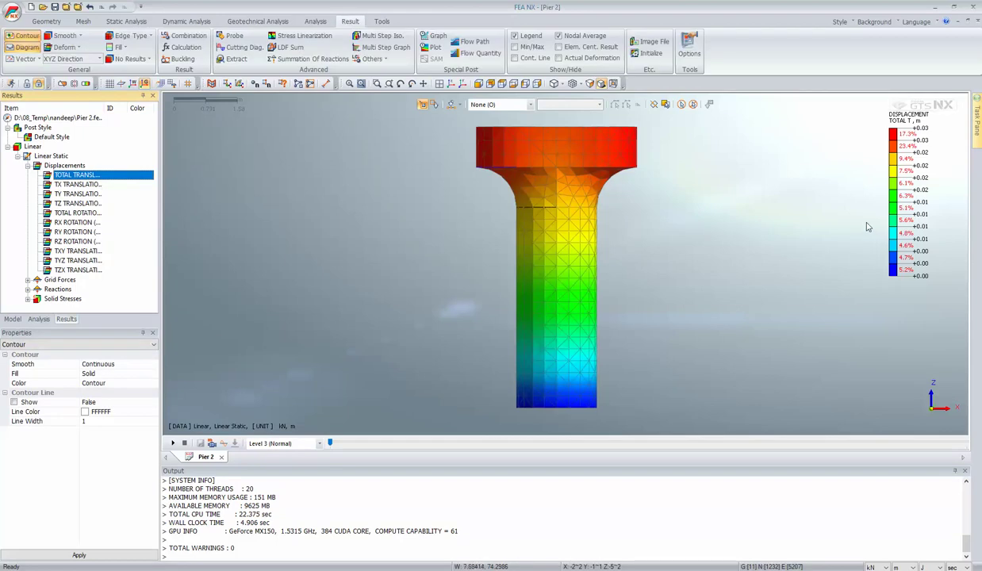
click(901, 568)
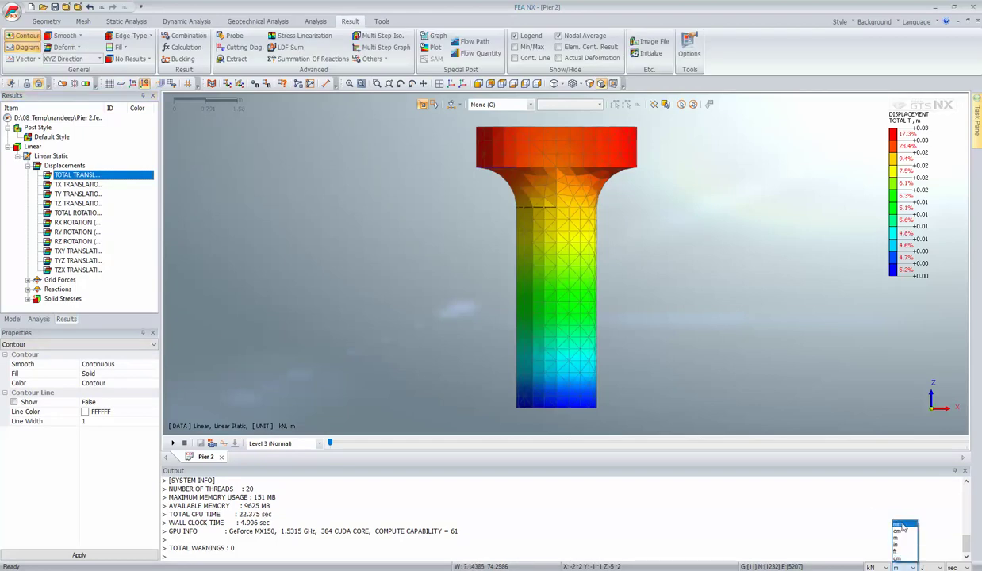
click(876, 510)
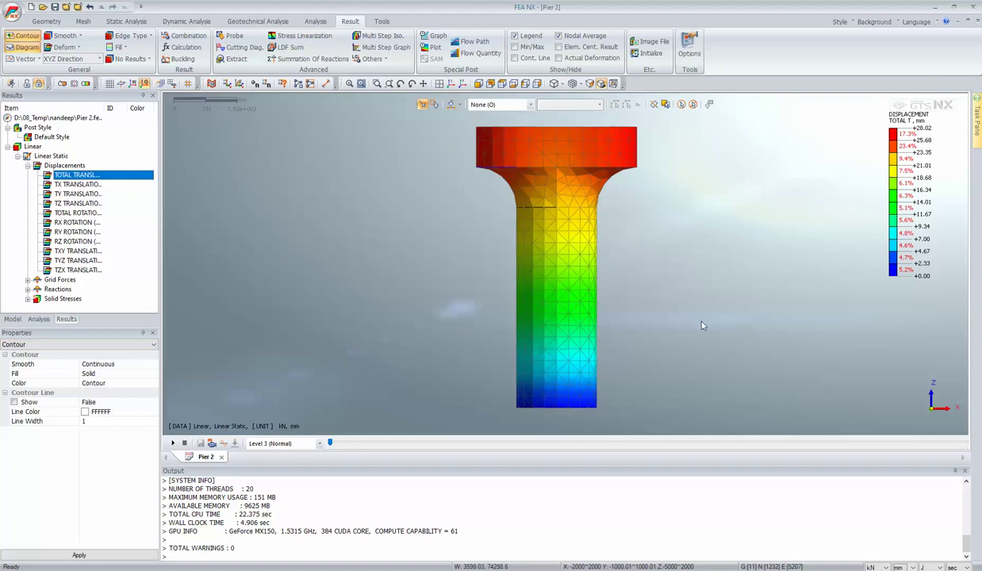
middle_drag(666, 281, 594, 304)
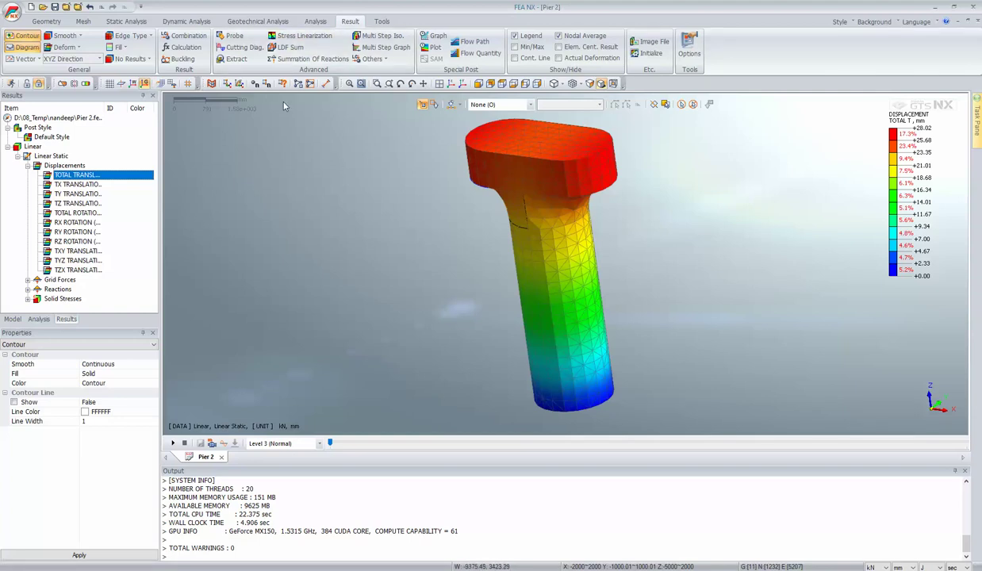
- Probe displacements at five nodes from the top cap down to the column base
click(230, 37)
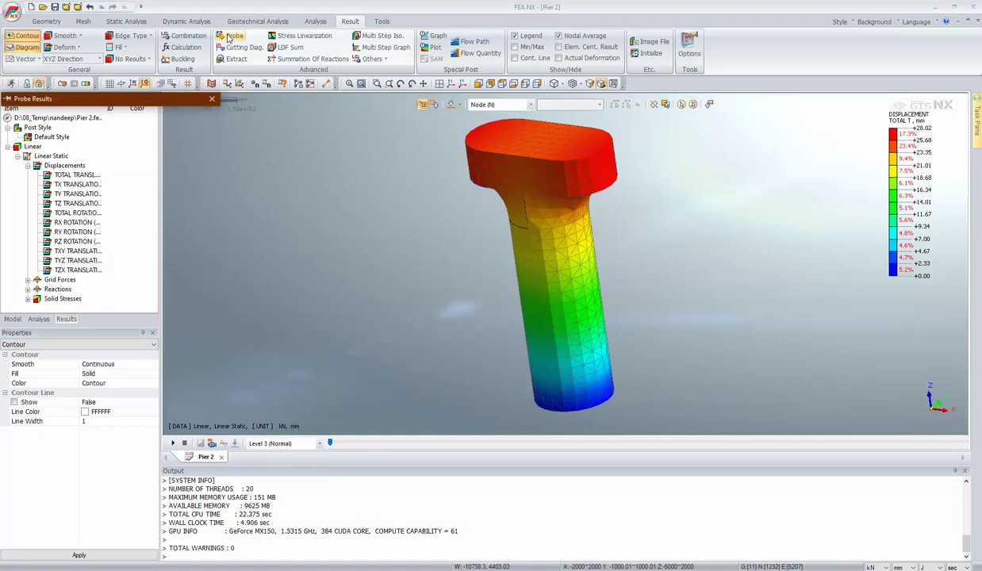
click(589, 158)
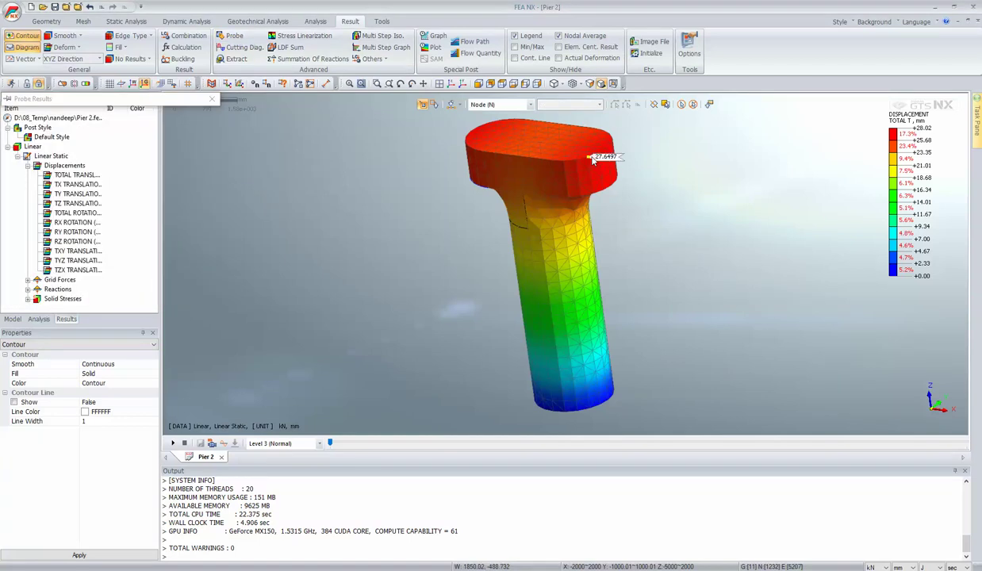
click(563, 226)
click(522, 259)
click(556, 357)
click(614, 383)
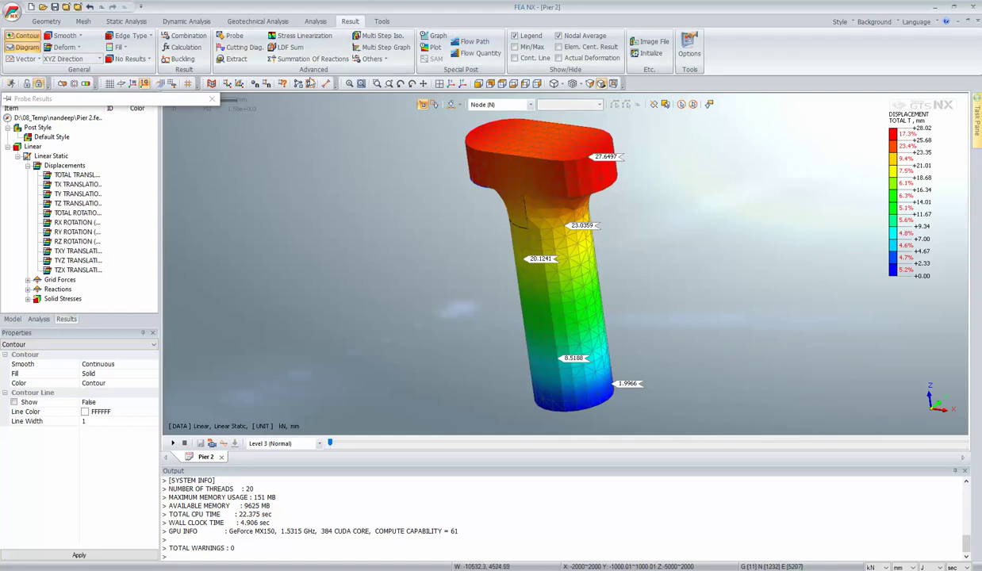
- Export Displacements > TOTAL TRANSLATION to a 3D PDF file named 'report 2'
click(382, 21)
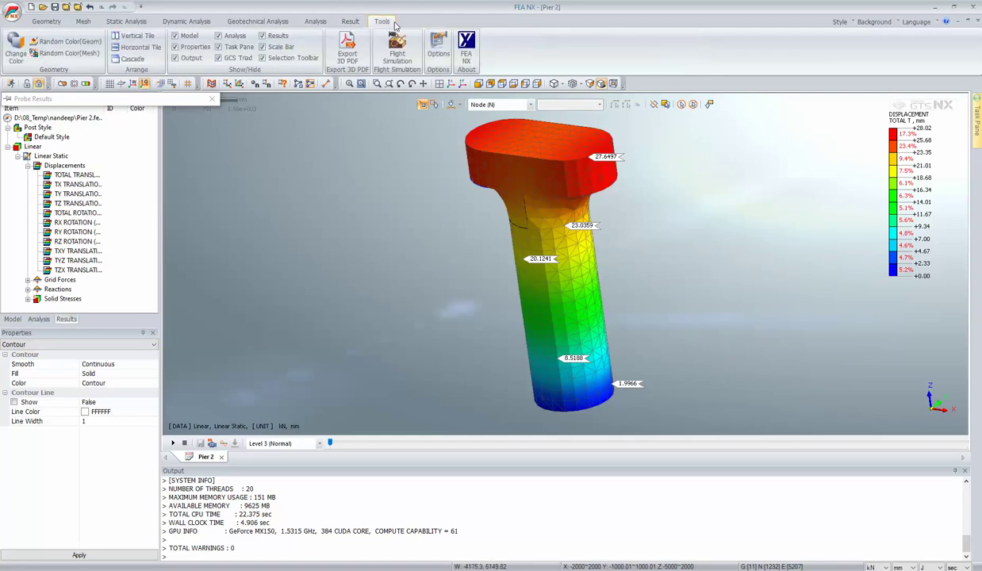
click(348, 47)
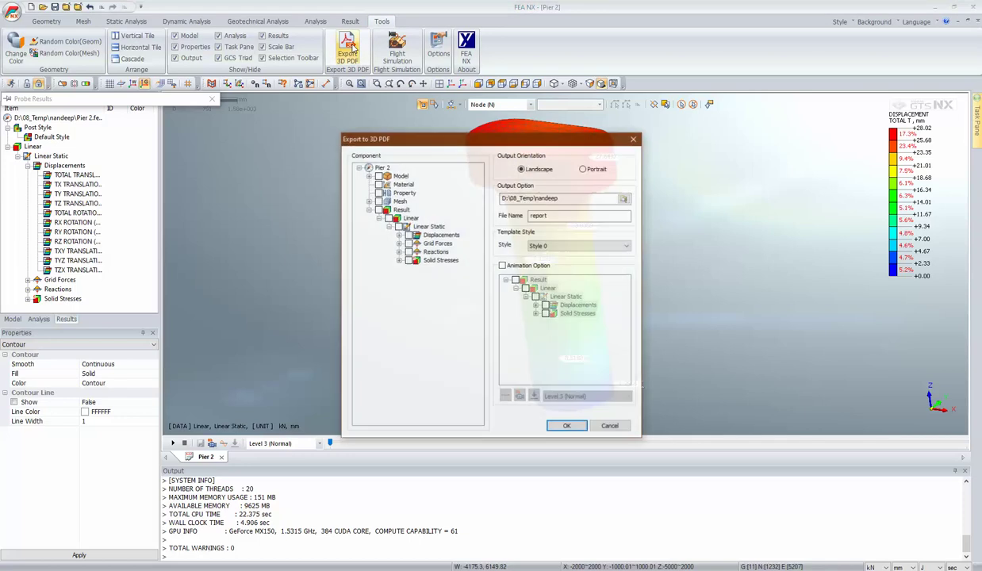
click(398, 236)
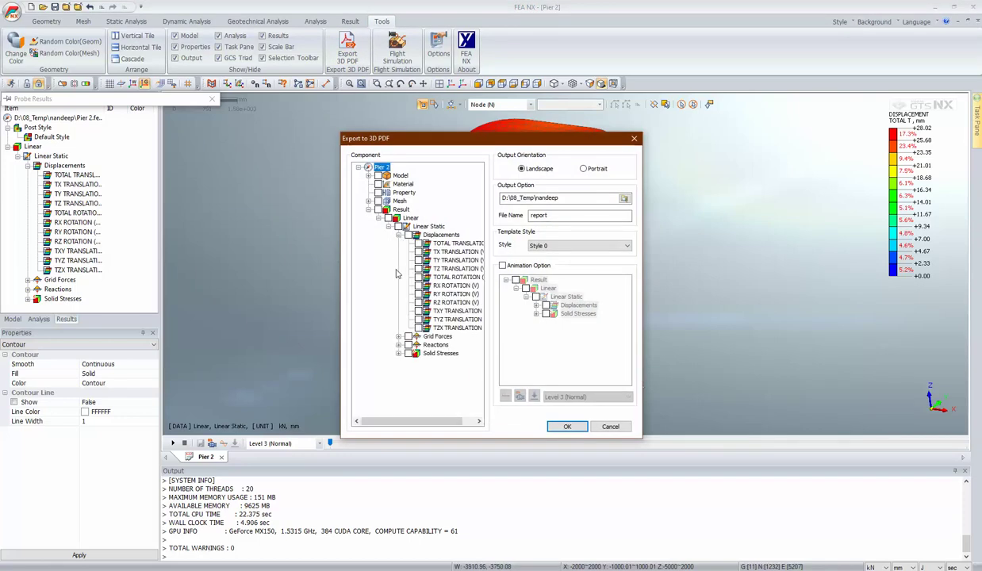
click(419, 245)
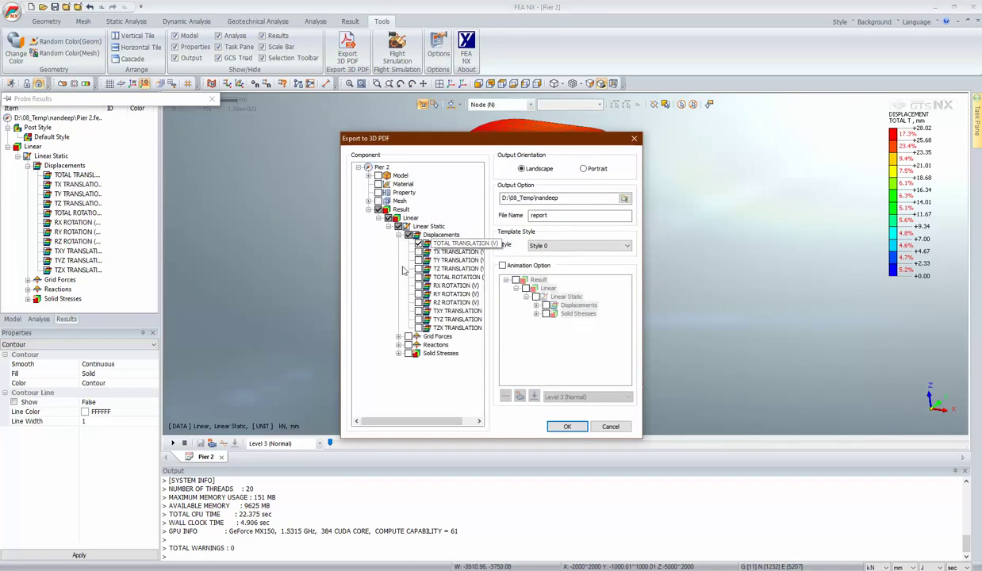
click(567, 215)
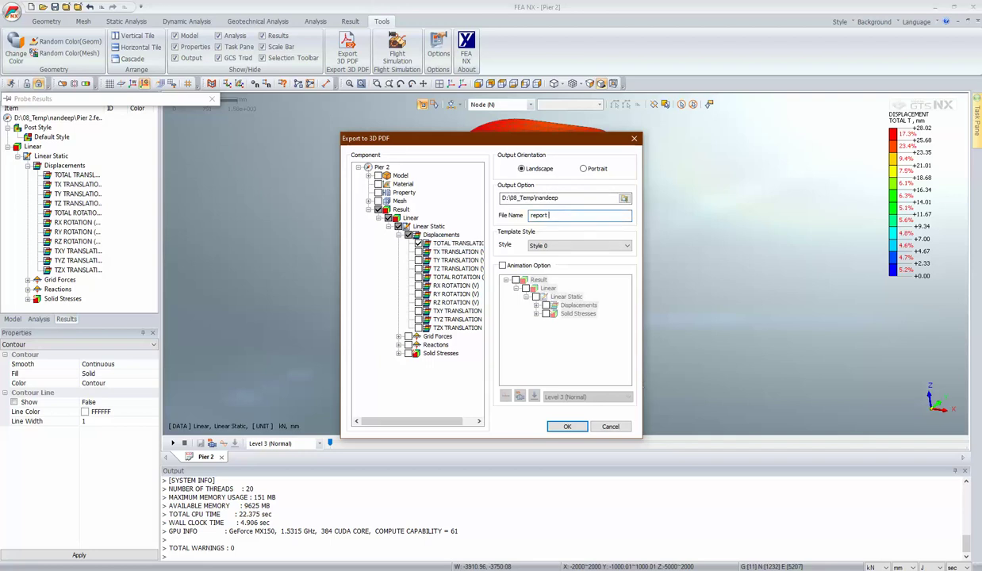
click(569, 428)
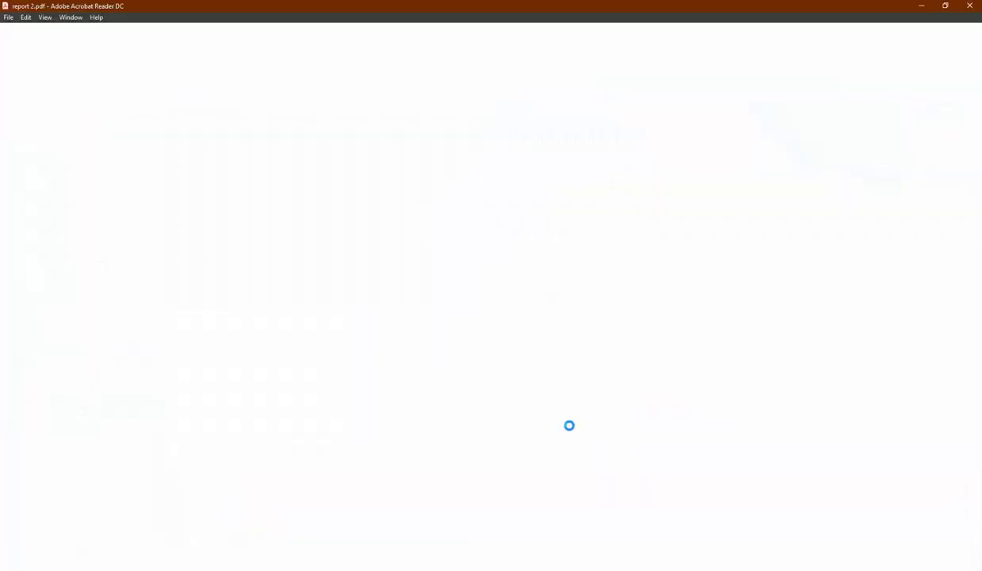